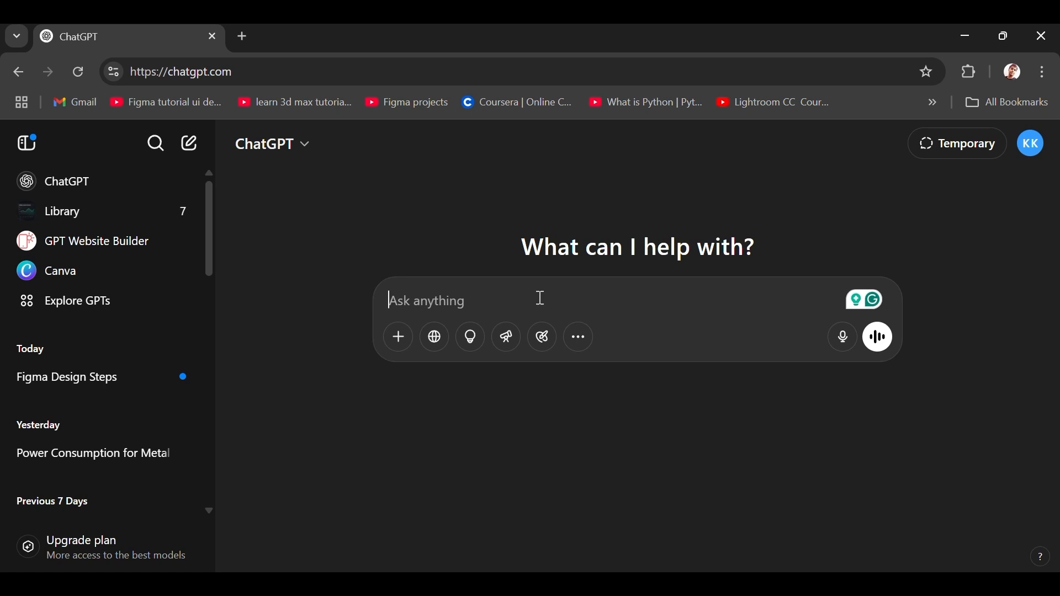
- Ask ChatGPT "suggest me some good topic for mobile app wireframing purpose"
type("suggest")
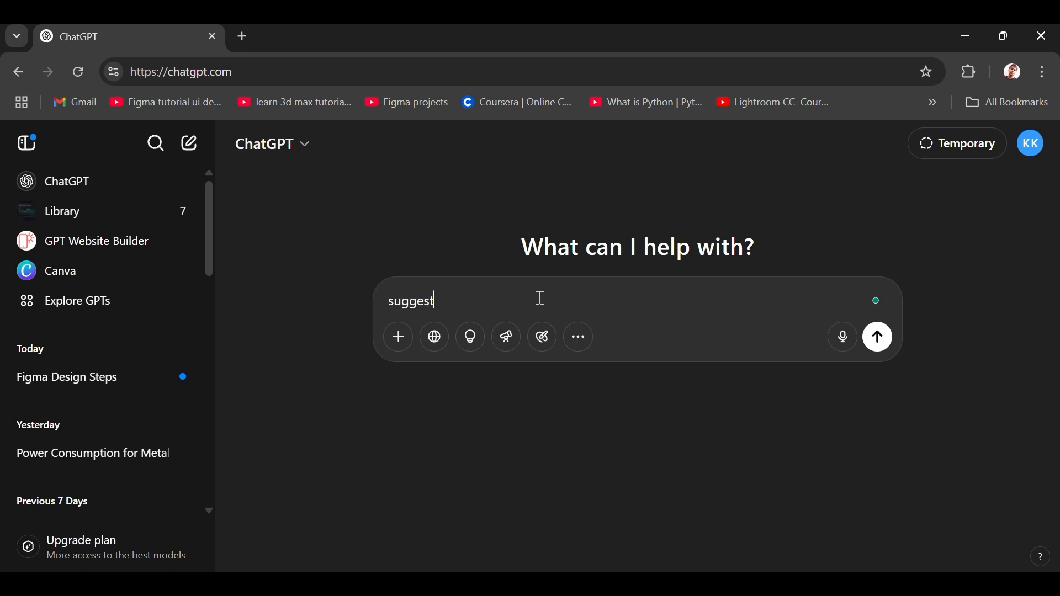
type(" me some")
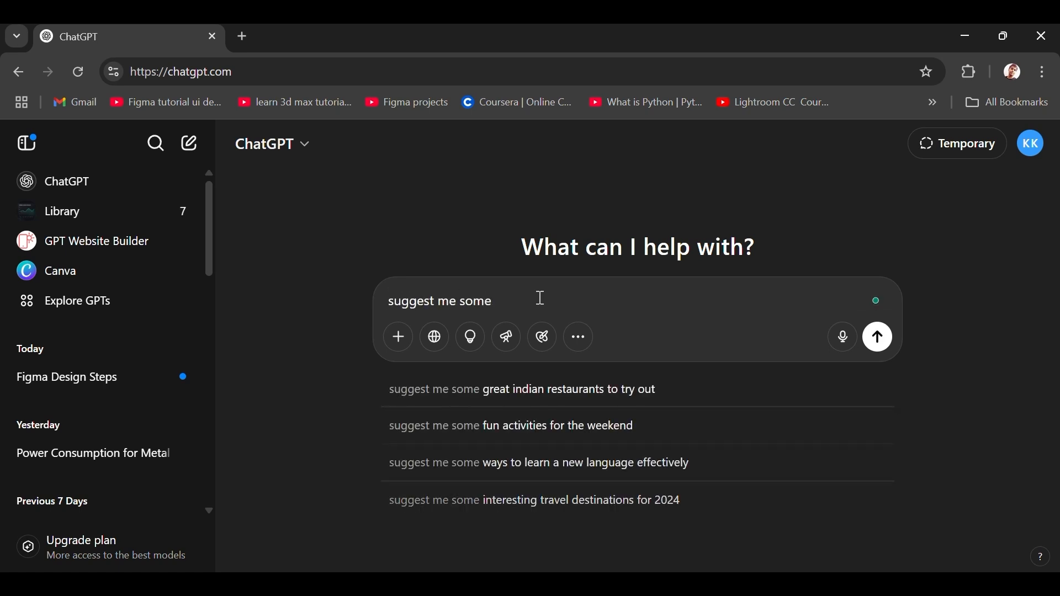
type(" good topic f")
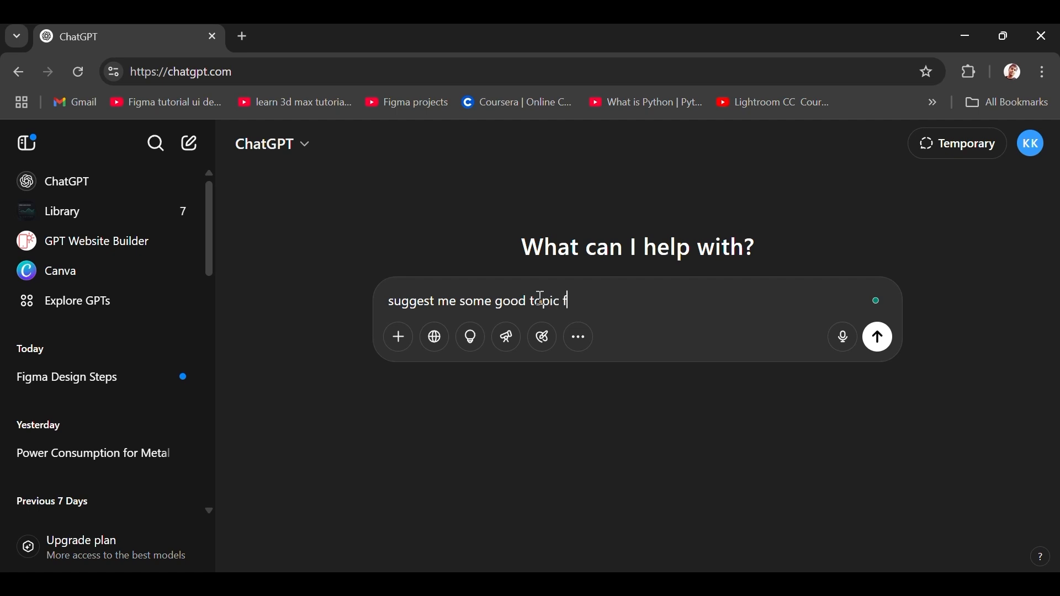
type("or mobile app wireframin")
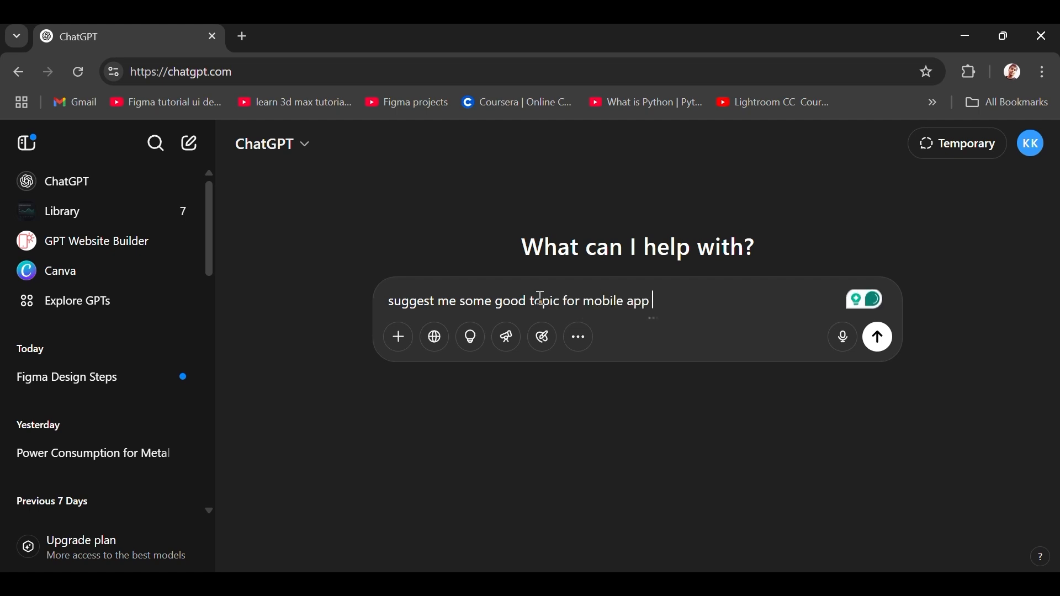
type("g ")
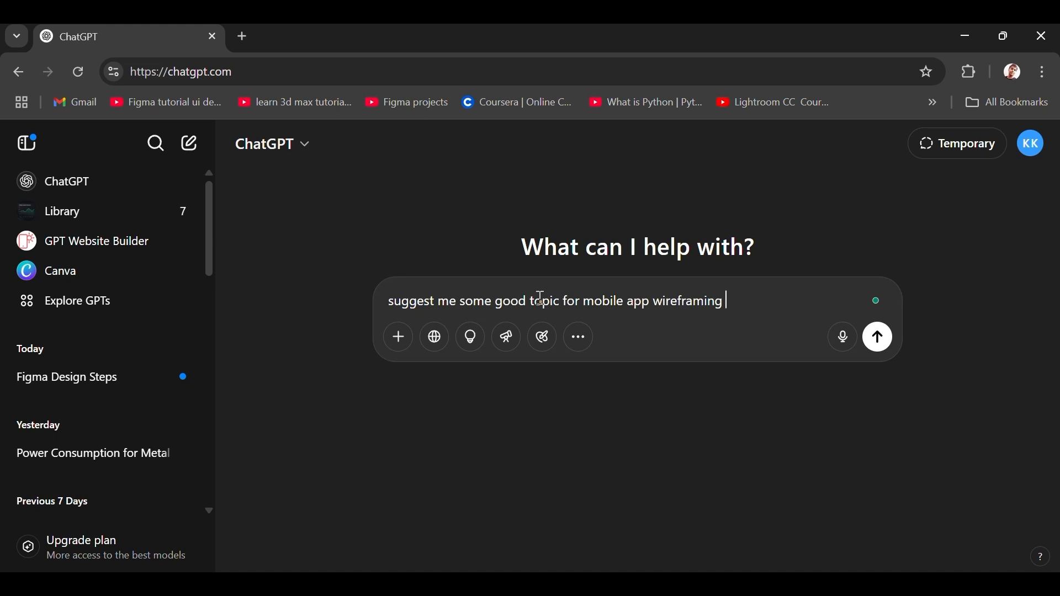
type("purpose")
key("Return")
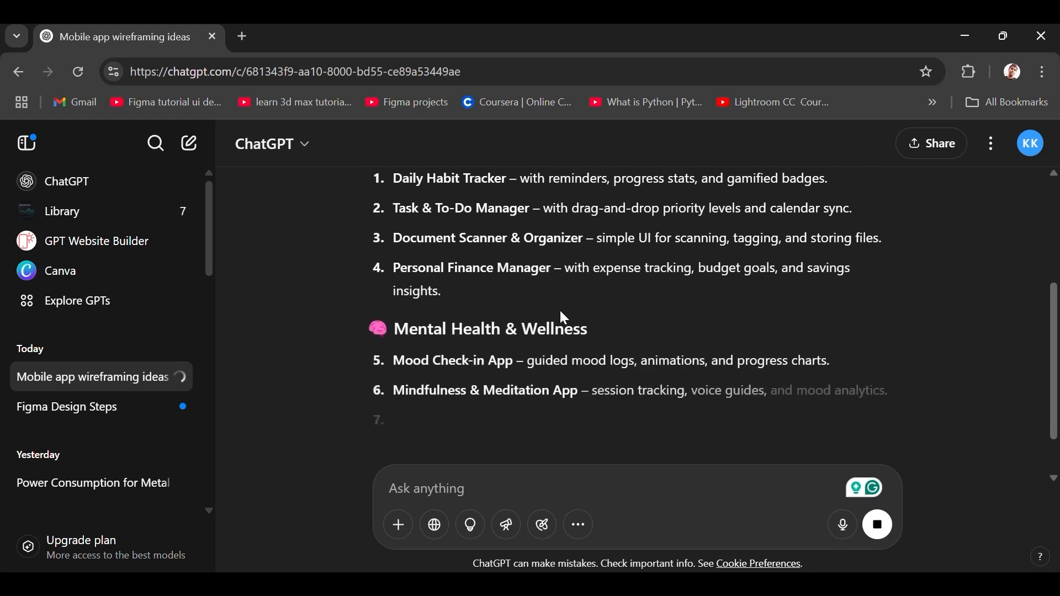
- Read through the suggested mobile app wireframing topics, from the productivity ideas to the location-based ones
scroll(563, 298, "down", 2)
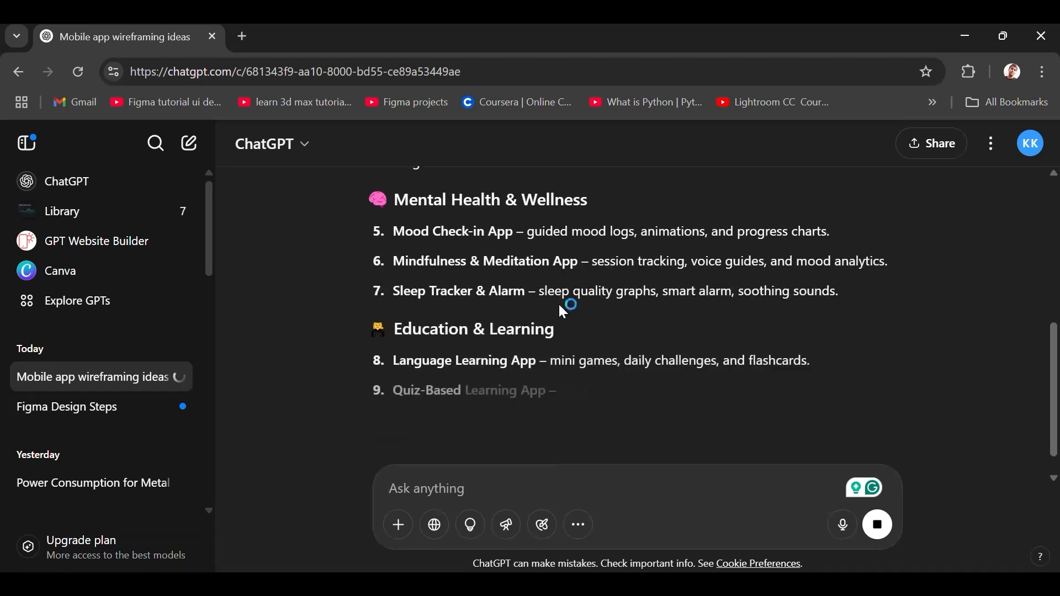
scroll(563, 318, "down", 1)
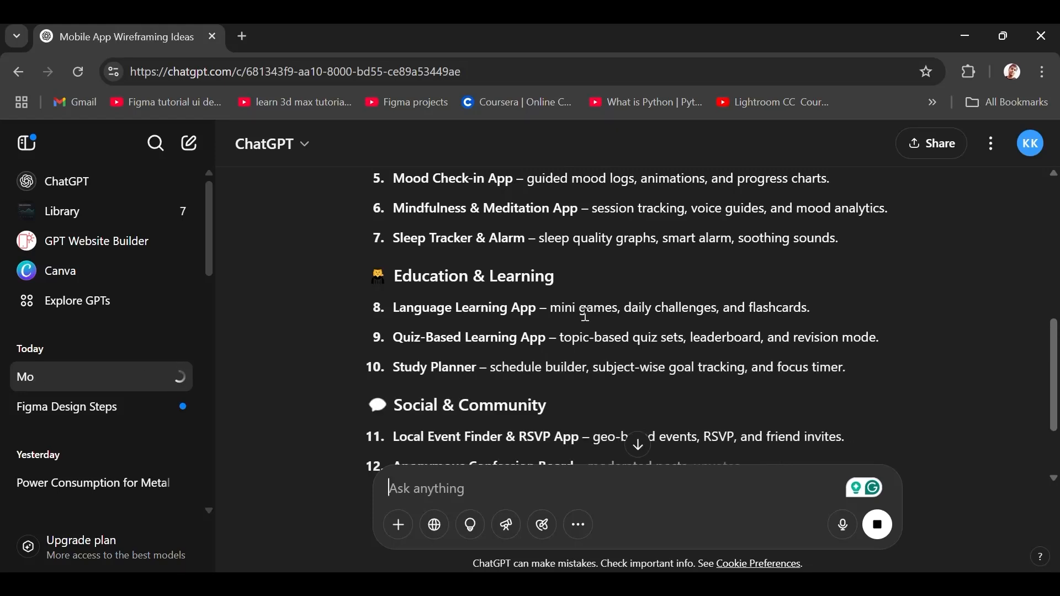
scroll(587, 320, "down", 2)
scroll(587, 322, "down", 1)
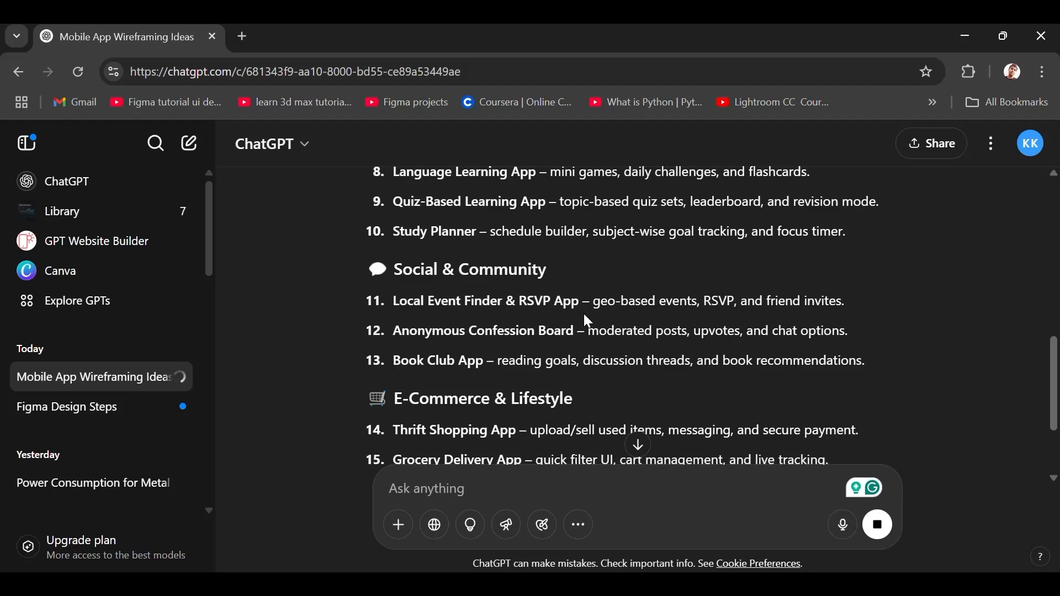
scroll(584, 313, "down", 4)
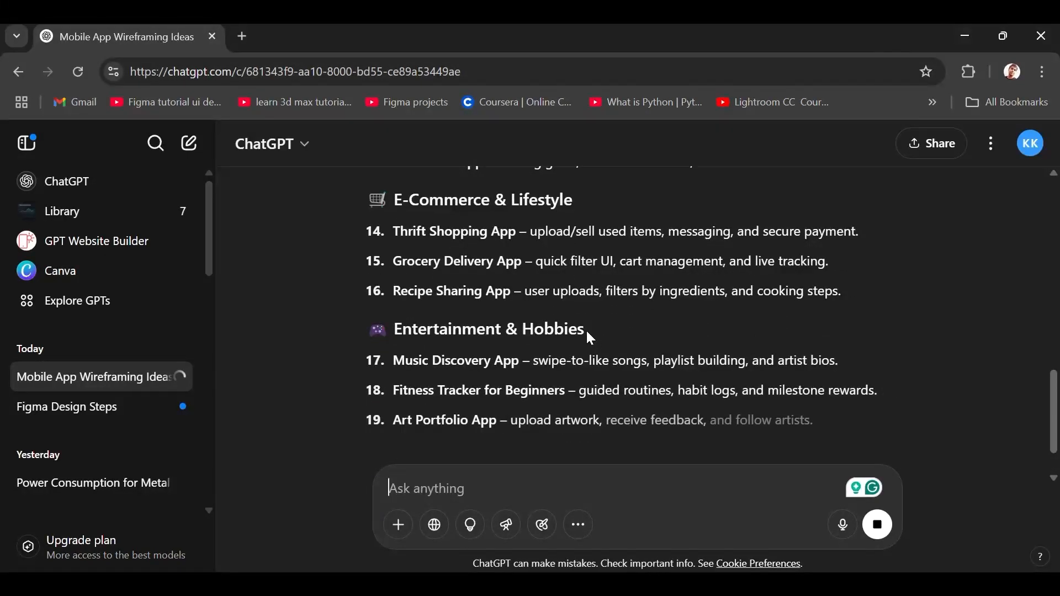
scroll(584, 331, "down", 1)
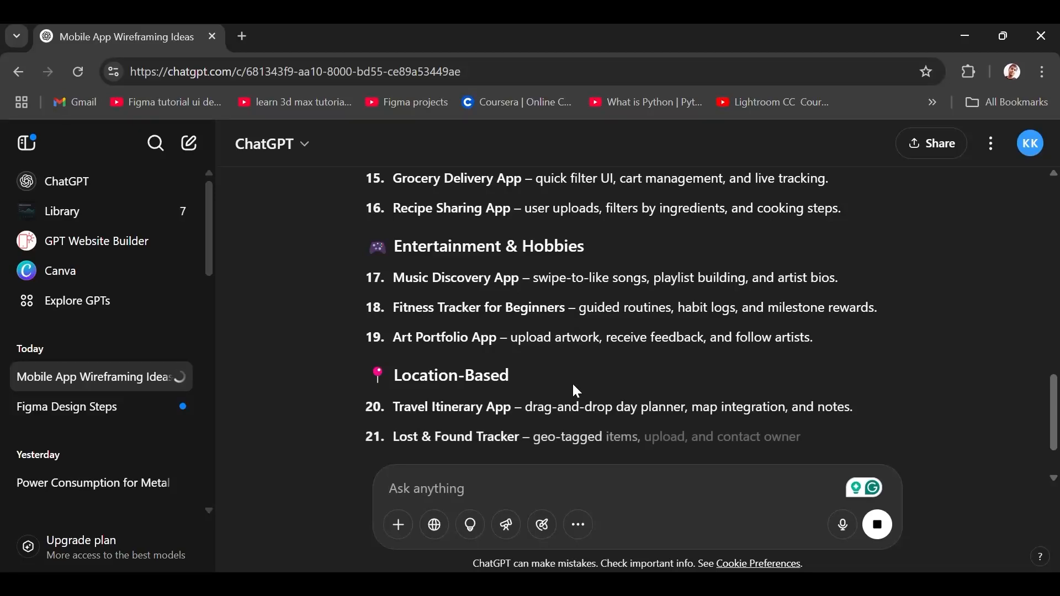
scroll(500, 353, "down", 2)
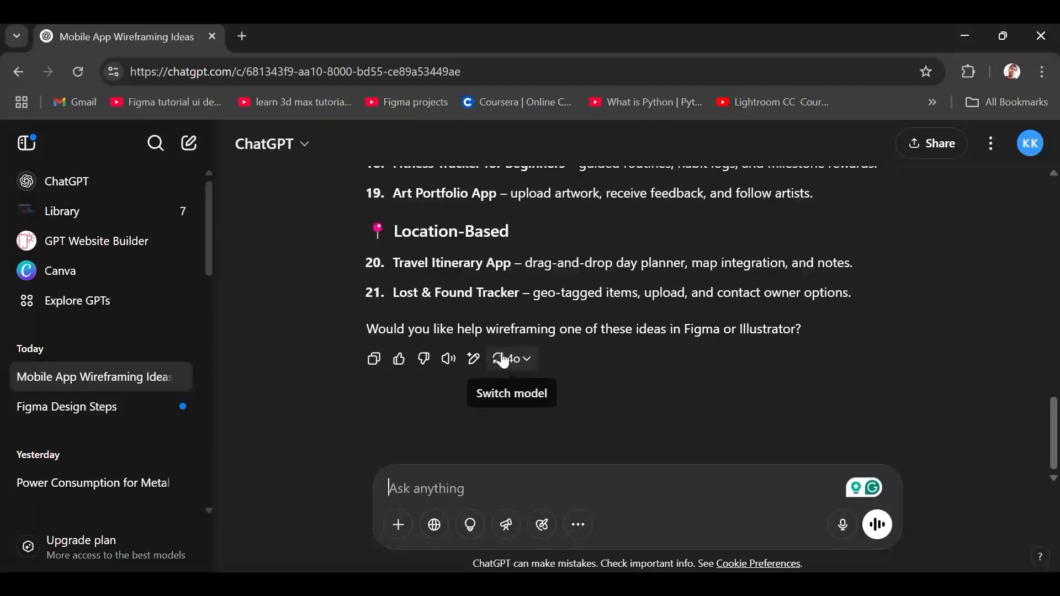
scroll(503, 360, "up", 1)
scroll(524, 360, "up", 3)
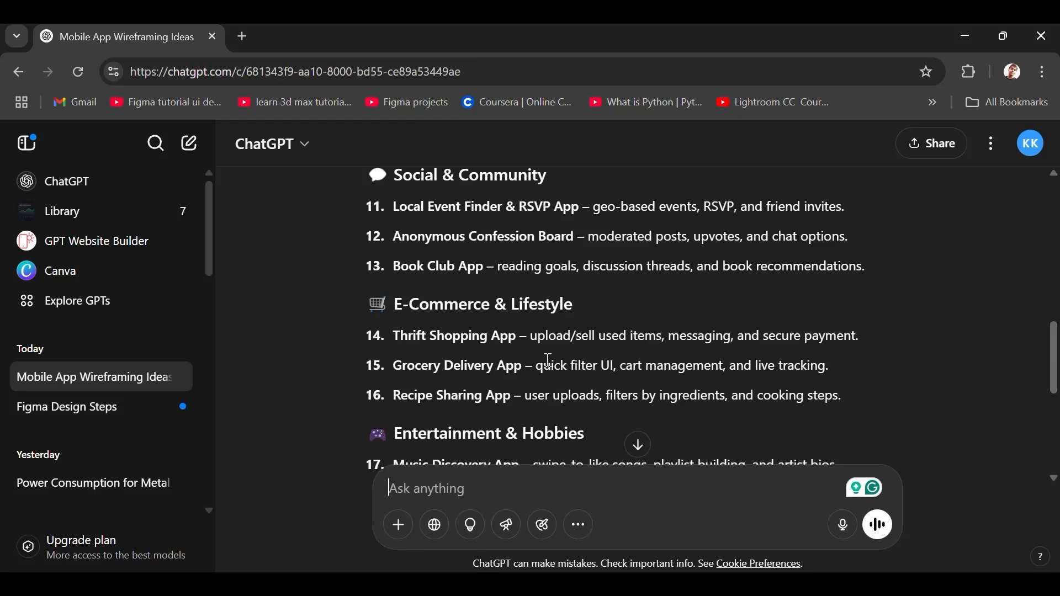
scroll(548, 359, "down", 3)
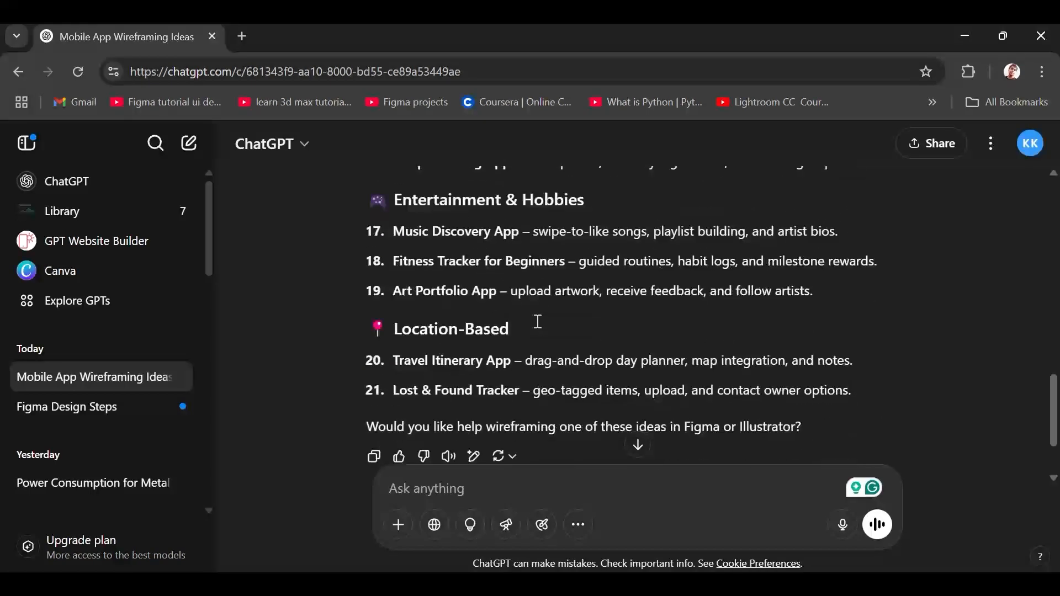
scroll(522, 395, "up", 1)
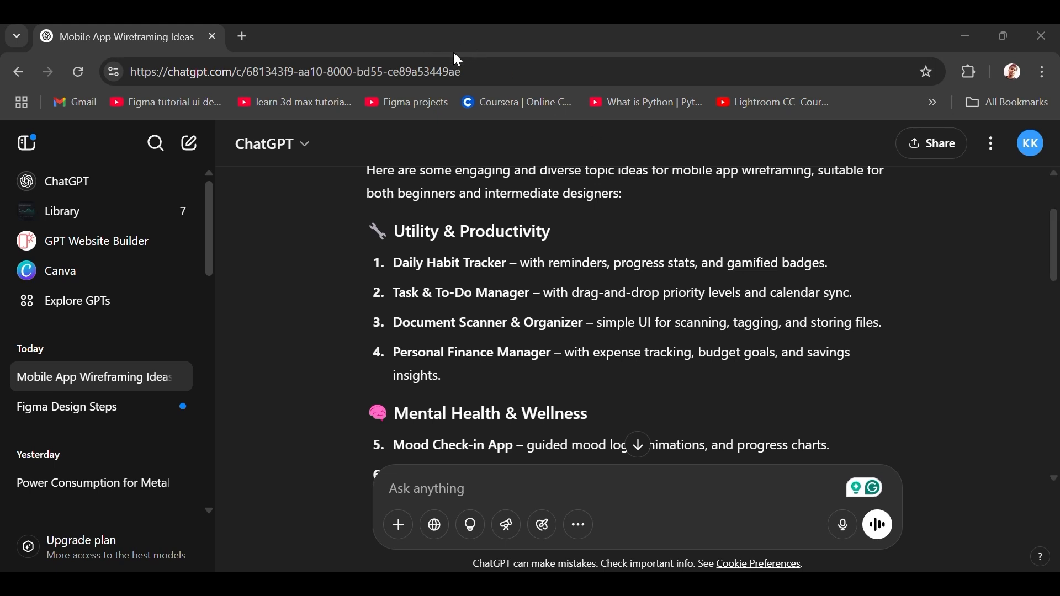
- Ask for guidance on a college library book booking app in Balsamiq, starting with "i want to make a app for booking"
type("i want to make a app for booking")
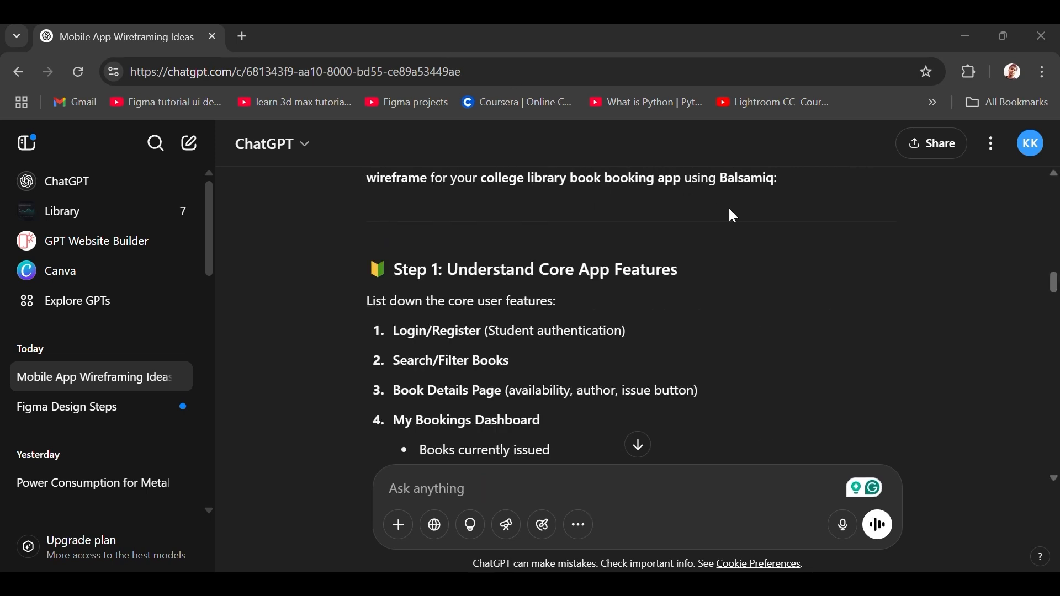
- Review the library app guide's core features, Balsamiq setup and the list of wireframe pages to create
scroll(729, 207, "down", 1)
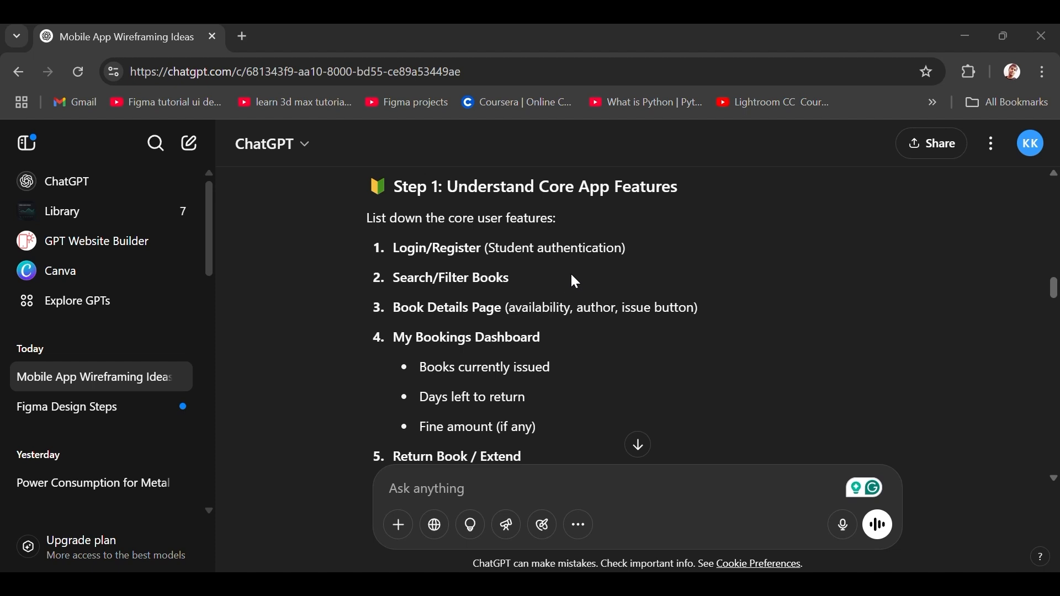
scroll(577, 279, "down", 2)
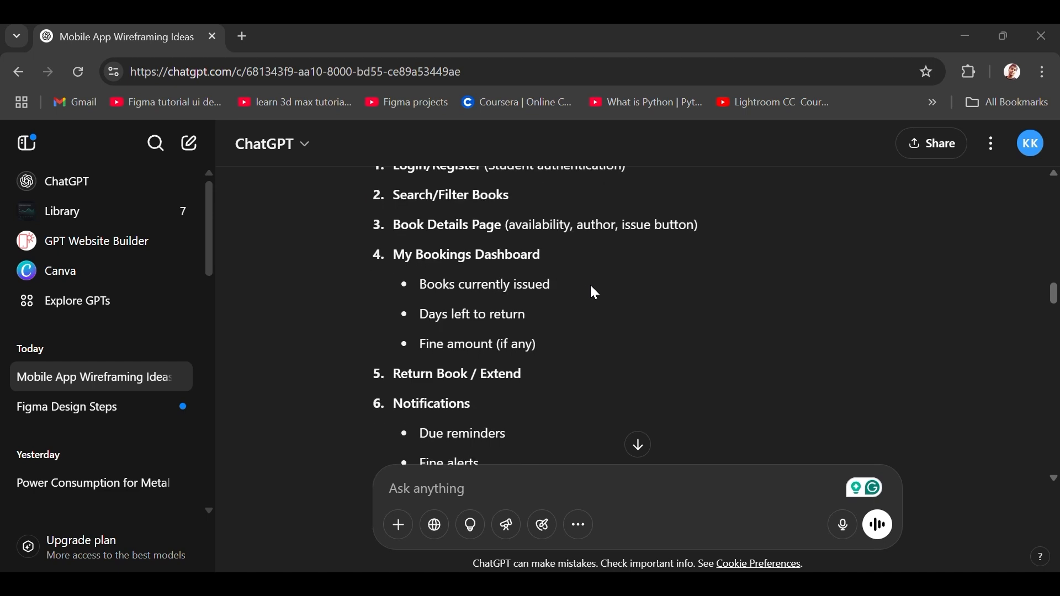
scroll(594, 292, "down", 2)
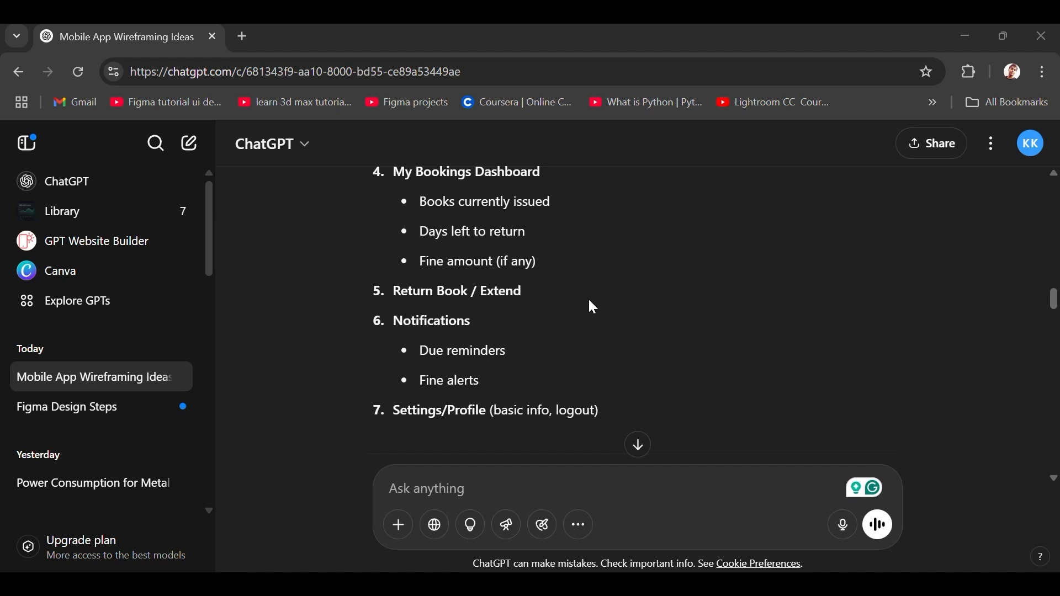
scroll(589, 300, "down", 4)
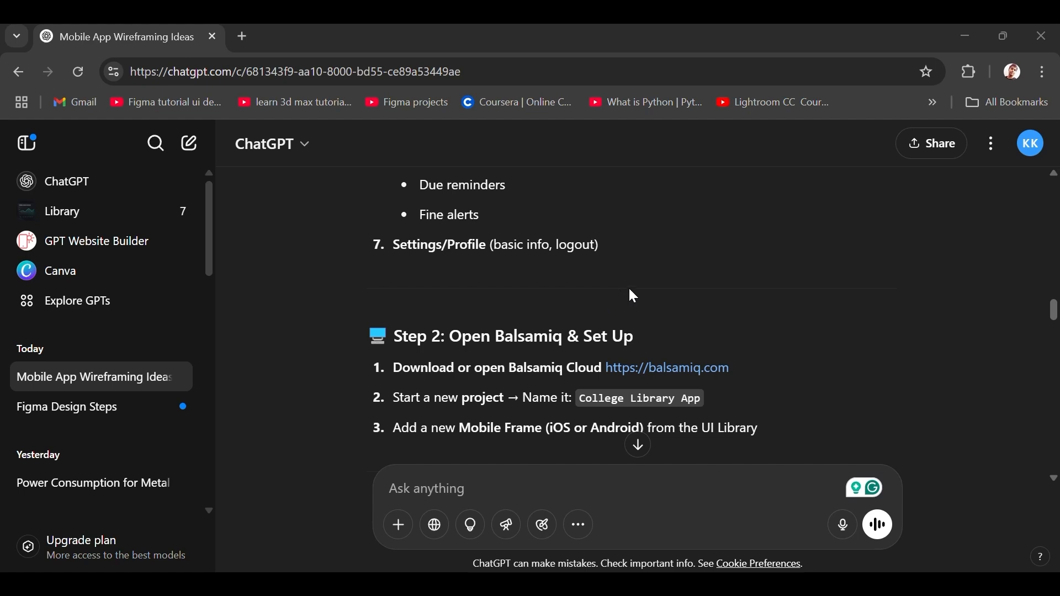
scroll(635, 287, "down", 2)
scroll(637, 290, "up", 2)
scroll(651, 292, "down", 12)
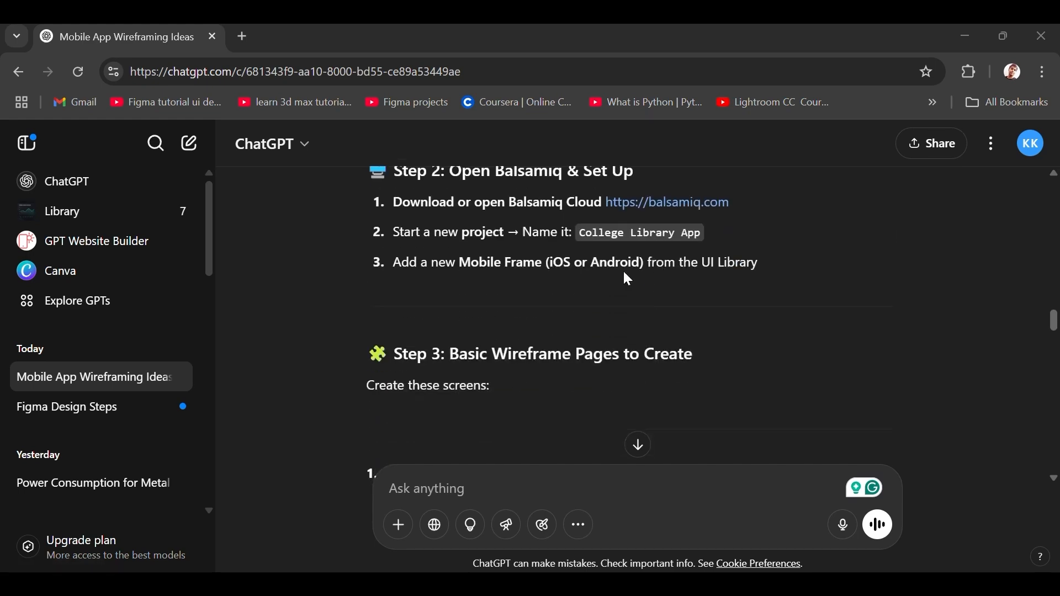
scroll(608, 300, "down", 3)
scroll(608, 300, "up", 3)
scroll(608, 303, "down", 5)
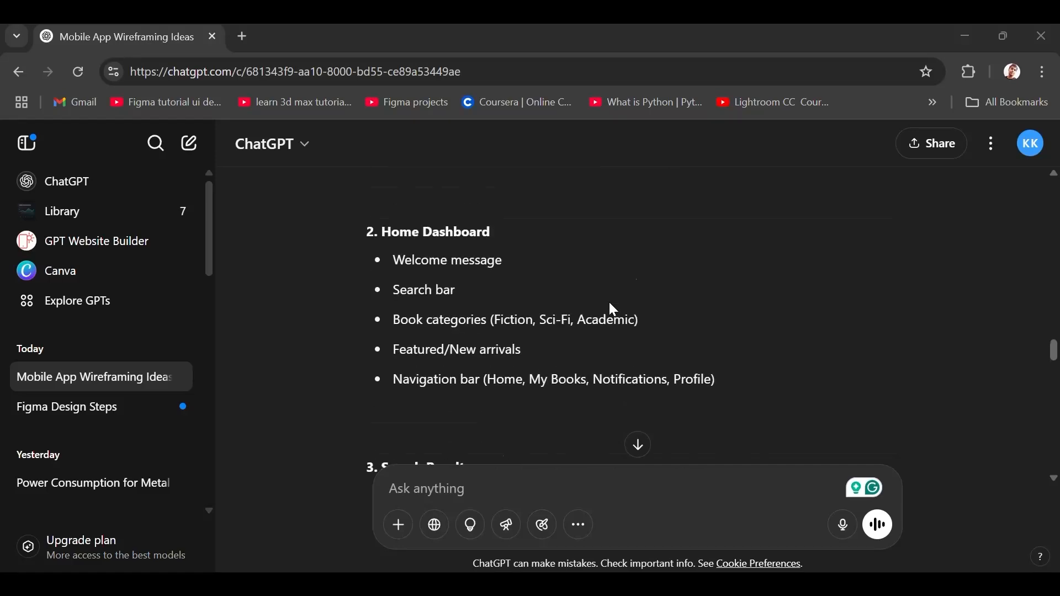
scroll(610, 304, "down", 4)
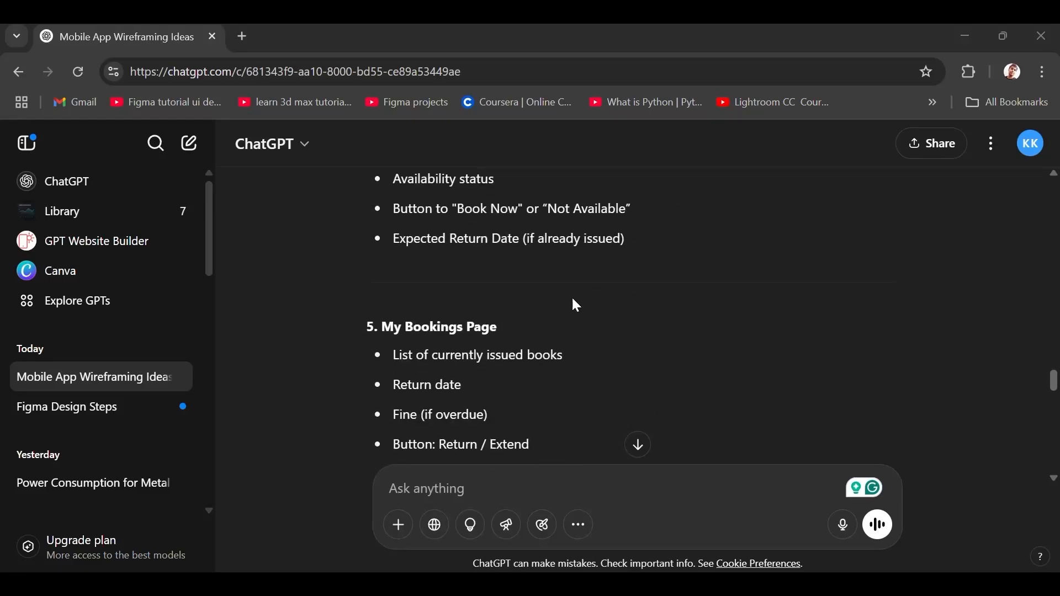
scroll(574, 303, "down", 4)
scroll(571, 299, "up", 1)
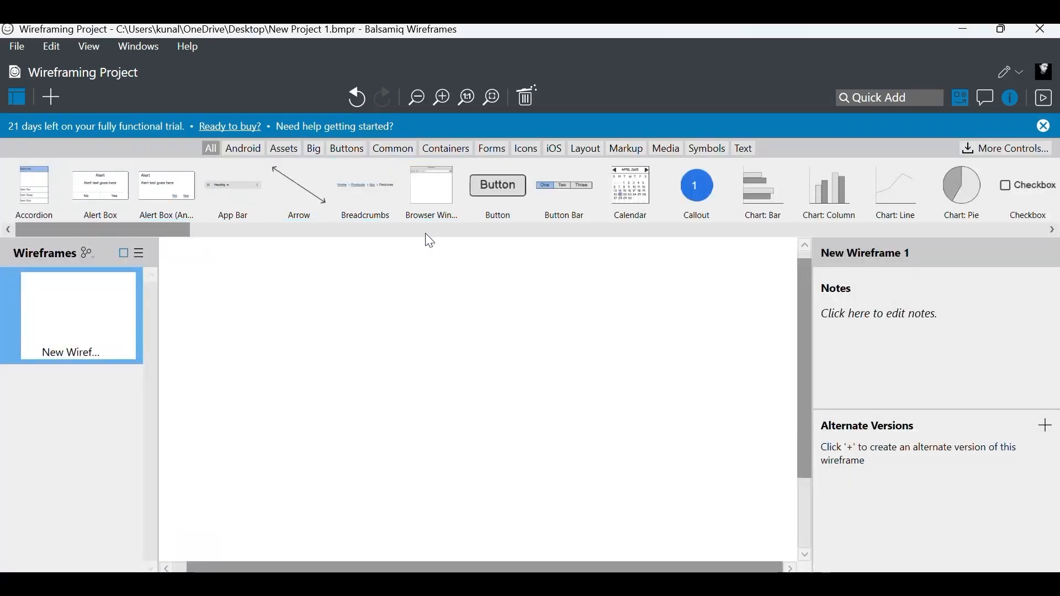
- Draw a screen-frame rectangle about 205 wide and 330 high, and place a copy beside it at X 399, Y 70
key("r")
left_click_drag(223, 269, 379, 503)
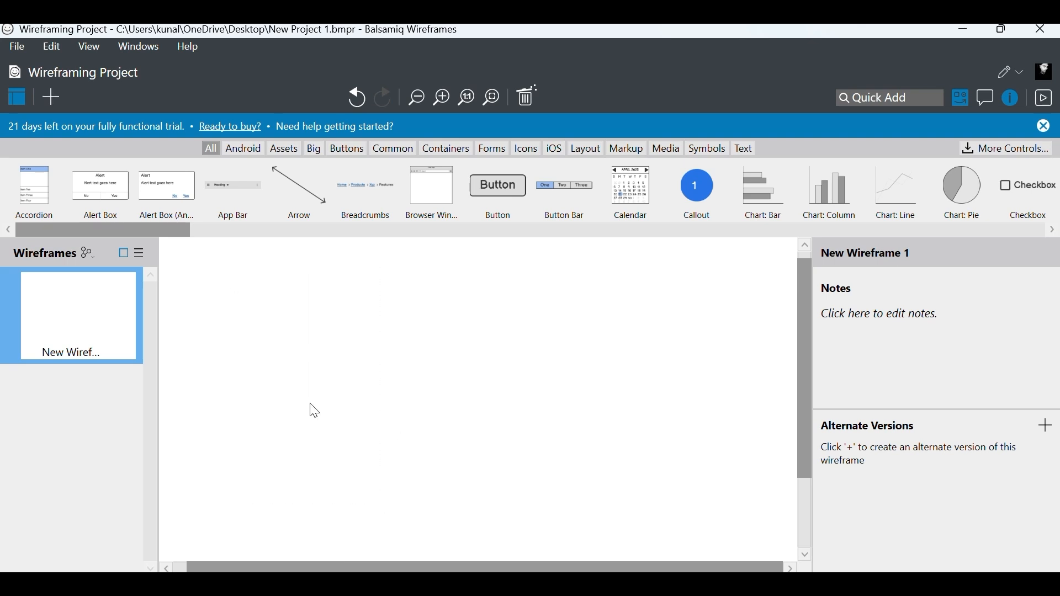
key("r")
left_click_drag(245, 277, 389, 506)
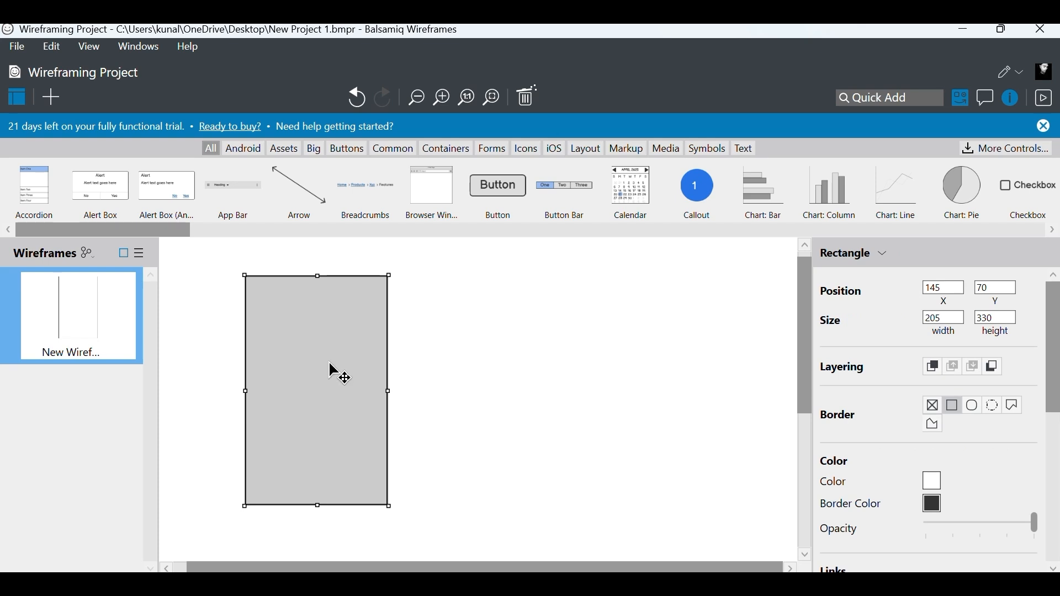
left_click_drag(330, 365, 506, 389)
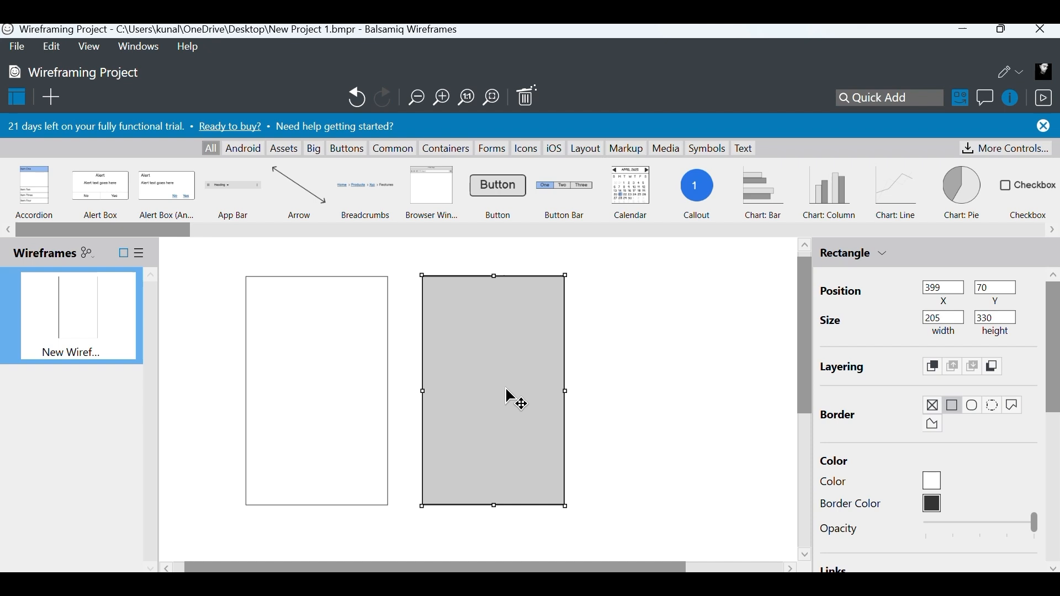
- Draw a field rectangle about 161 × 30 inside the first frame and duplicate it into a vertical stack of four evenly spaced fields
left_click(289, 376)
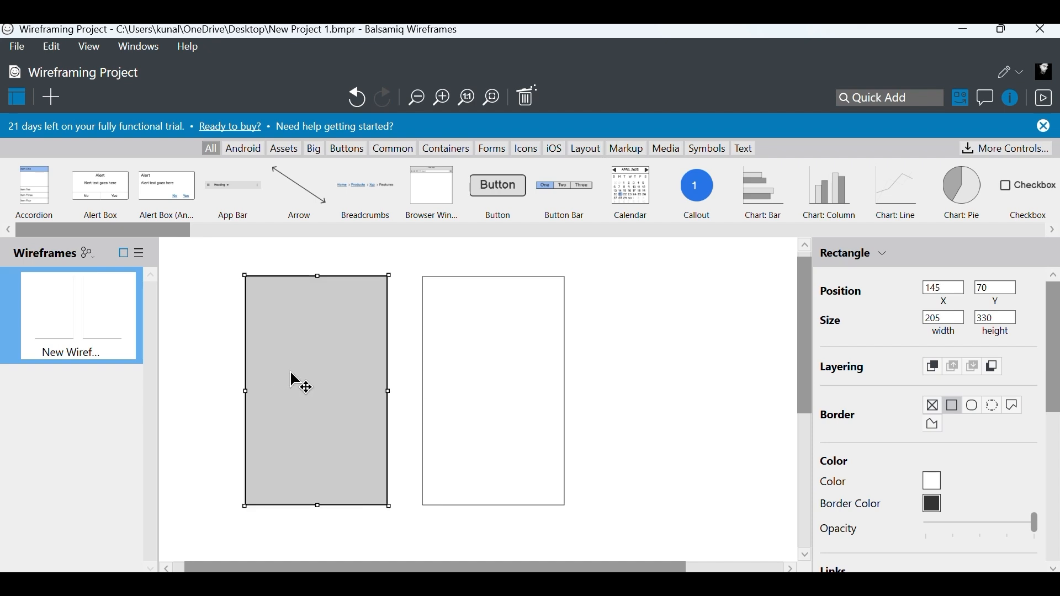
key("r")
mouse_move(265, 298)
left_mouse_down()
mouse_move(291, 321)
mouse_move(376, 329)
mouse_move(379, 319)
mouse_move(305, 375)
mouse_move(317, 336)
mouse_move(301, 391)
mouse_move(303, 371)
mouse_move(313, 372)
left_mouse_up()
left_click(327, 336, "shift")
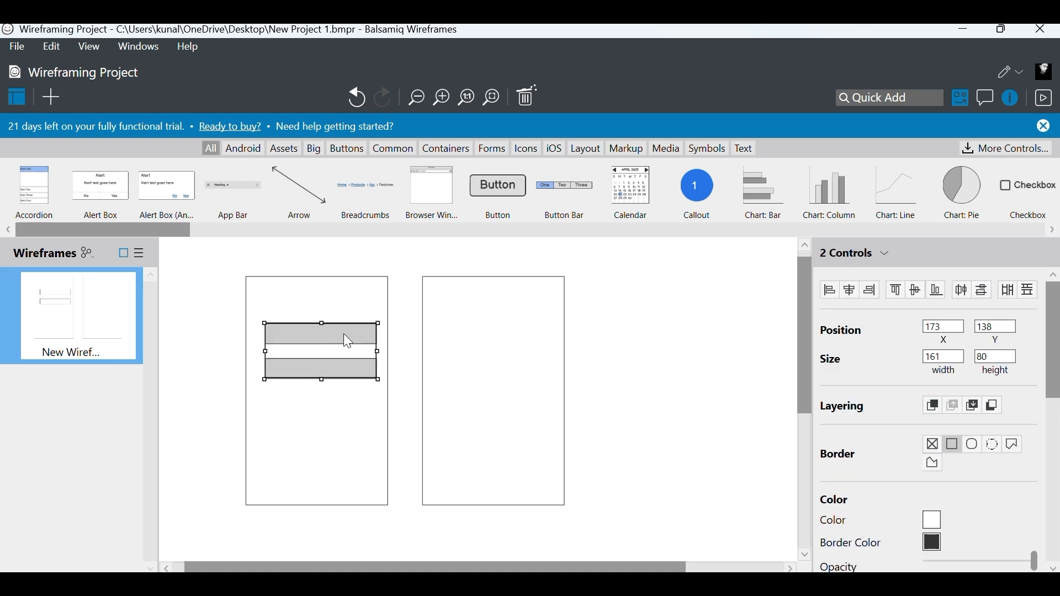
key("Escape")
left_click_drag(316, 333, 304, 338)
left_click_drag(314, 373, 309, 394)
key("ctrl+d")
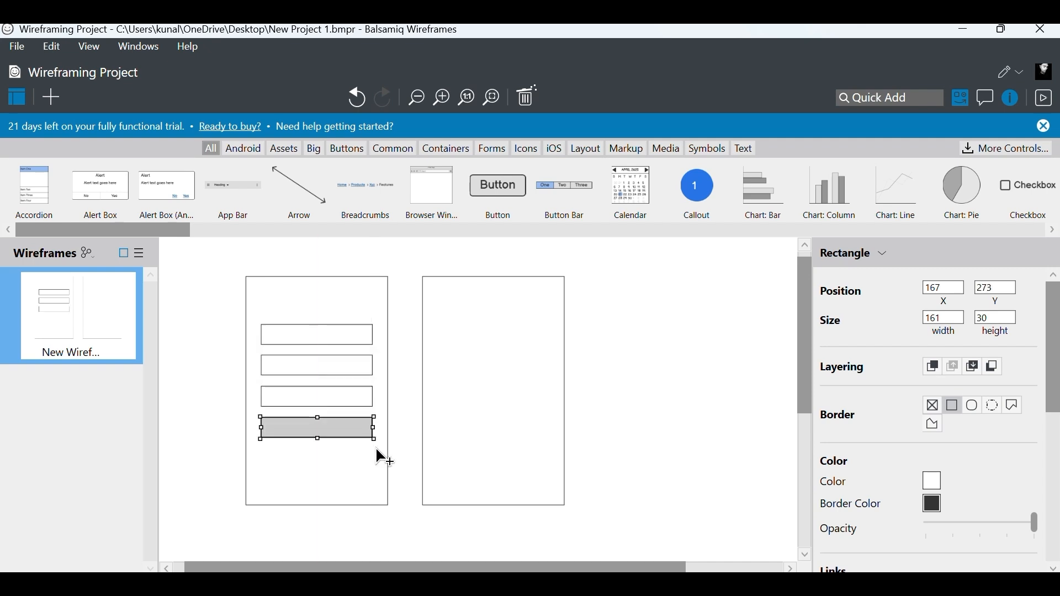
- Draw a smaller button rectangle about 117 × 18 centred below the four fields in the first frame
scroll(312, 481, "down", 2)
scroll(312, 414, "up", 2)
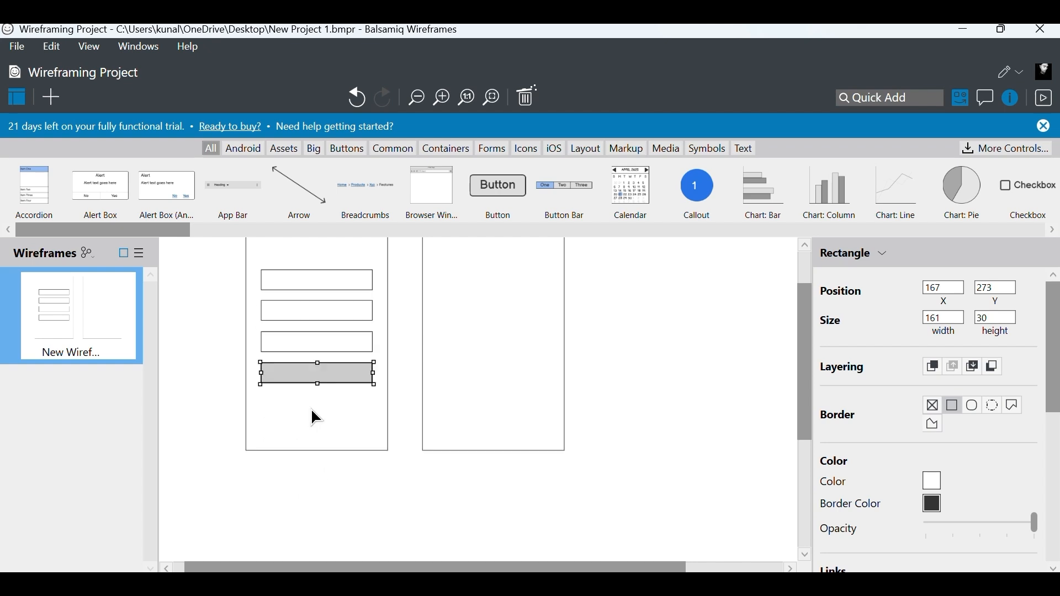
left_click_drag(298, 442, 333, 468)
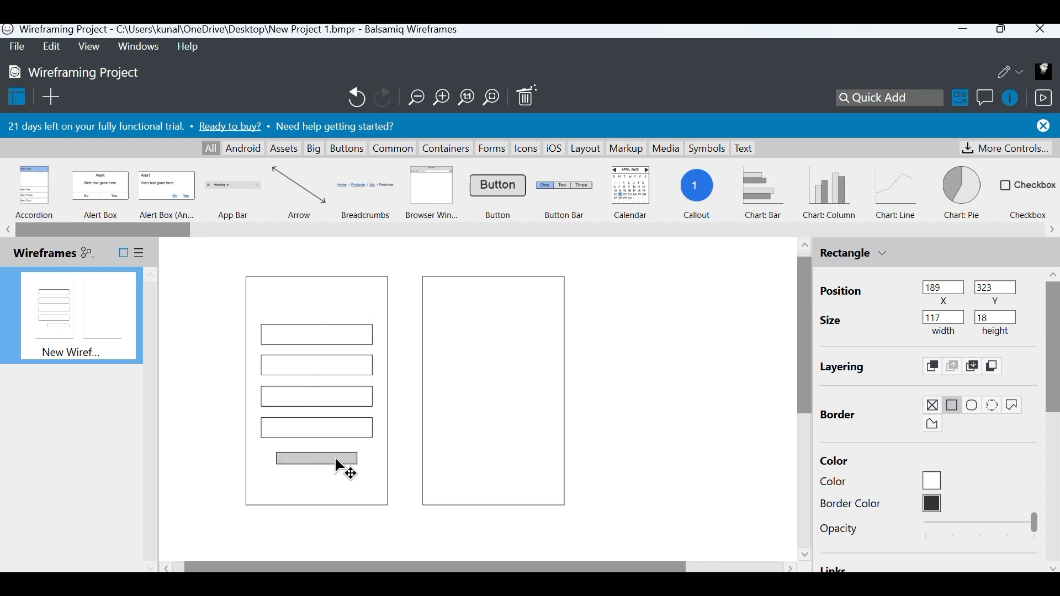
left_click(592, 378)
left_click(305, 298)
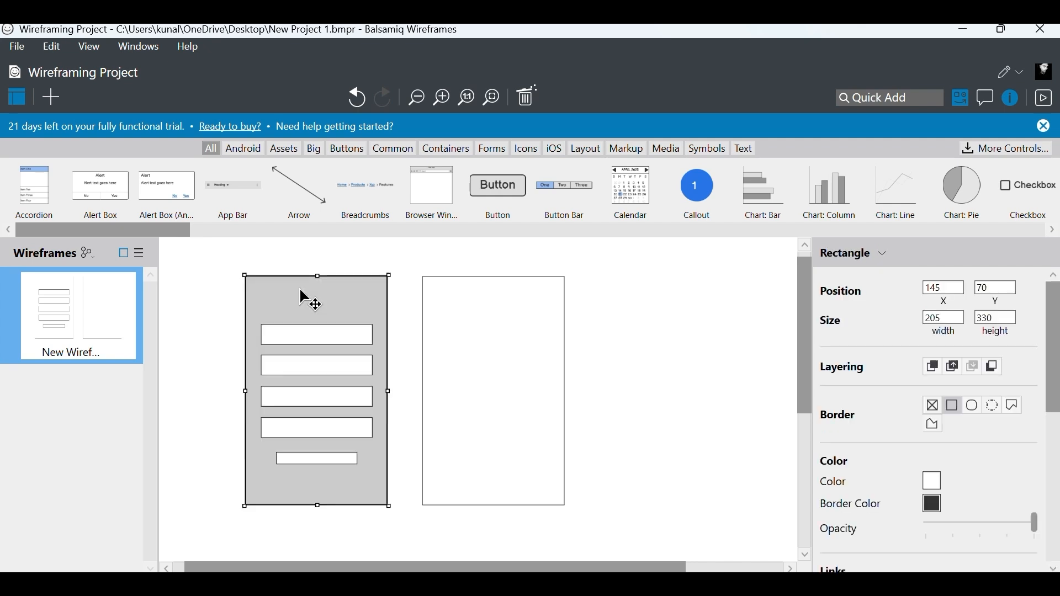
- Rename the current wireframe to "Sign Up Process"
right_click(79, 356)
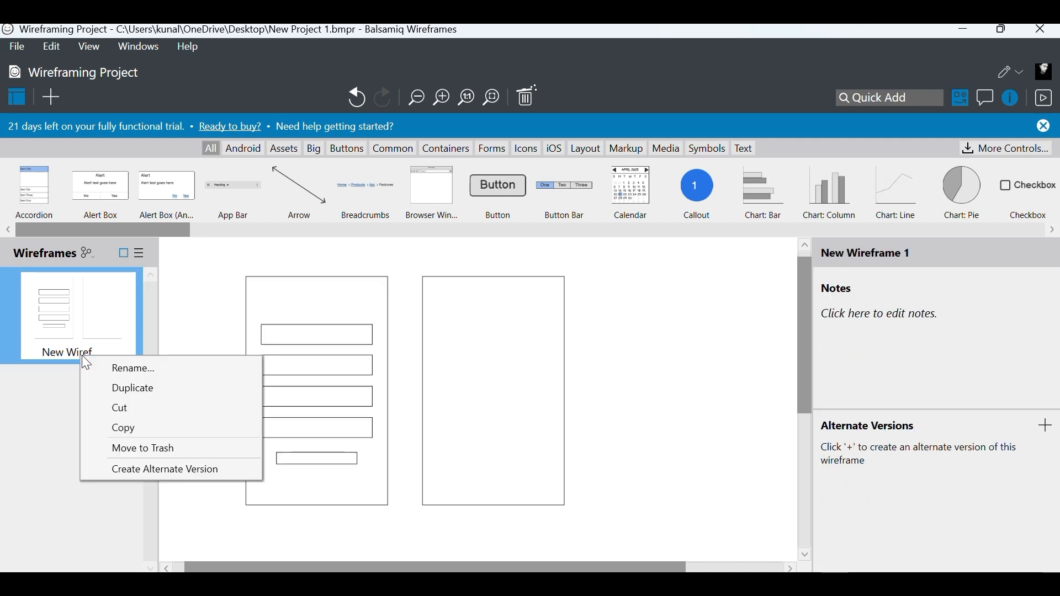
left_click(143, 367)
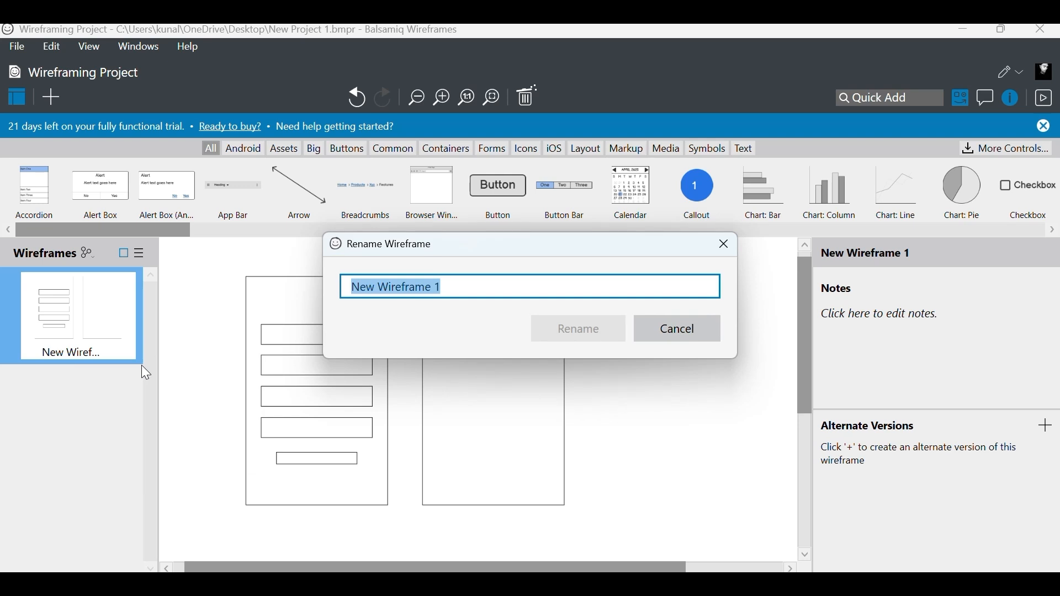
type("Sign U")
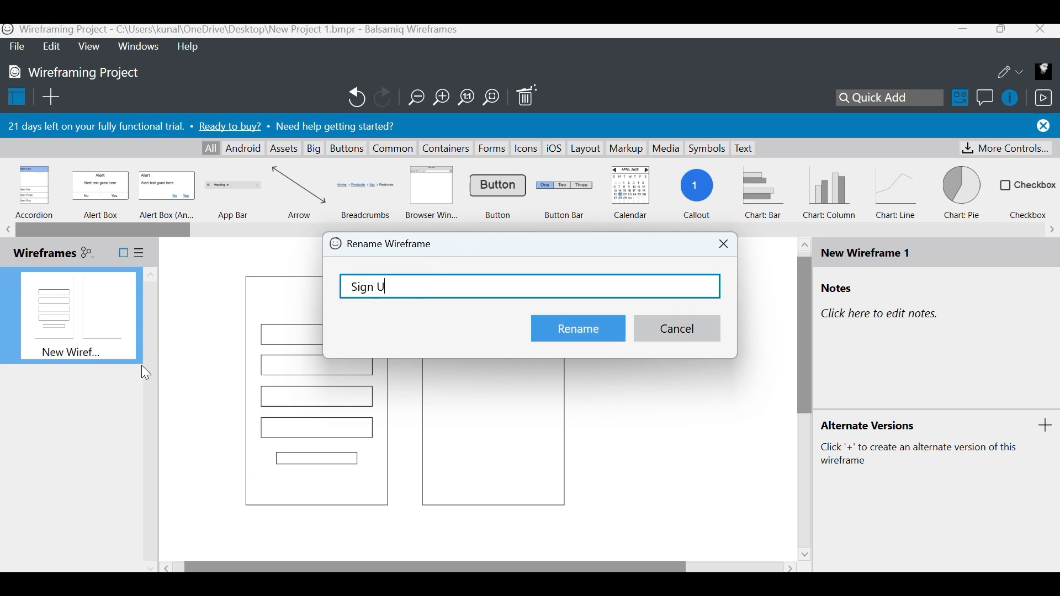
type("o Process")
left_click(390, 290)
key("BackSpace")
type("p")
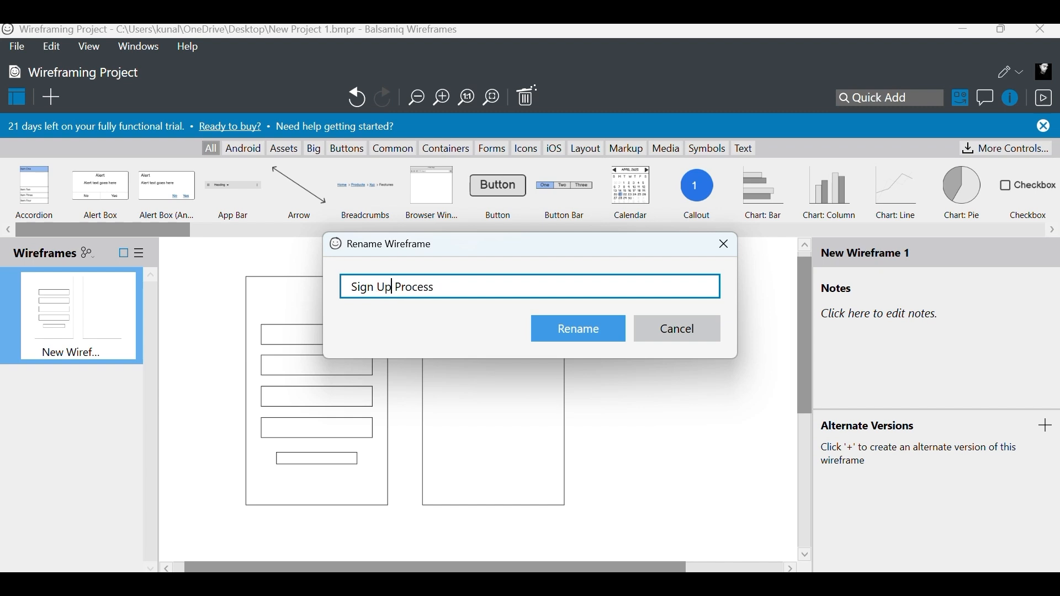
left_click(594, 334)
- Delete the empty second screen frame and copy the remaining outer frame
left_click(461, 314)
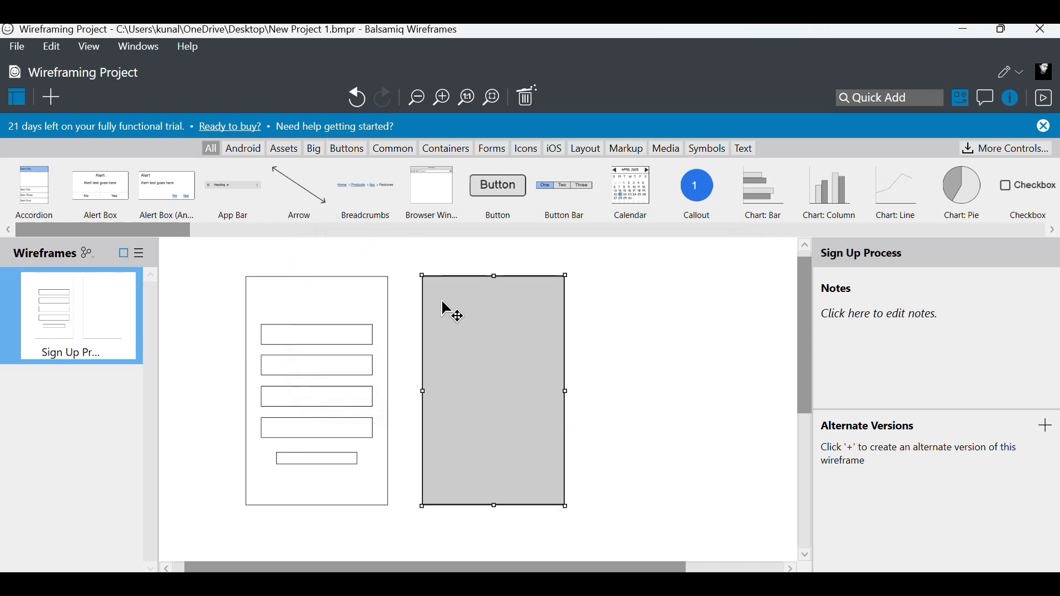
key("Delete")
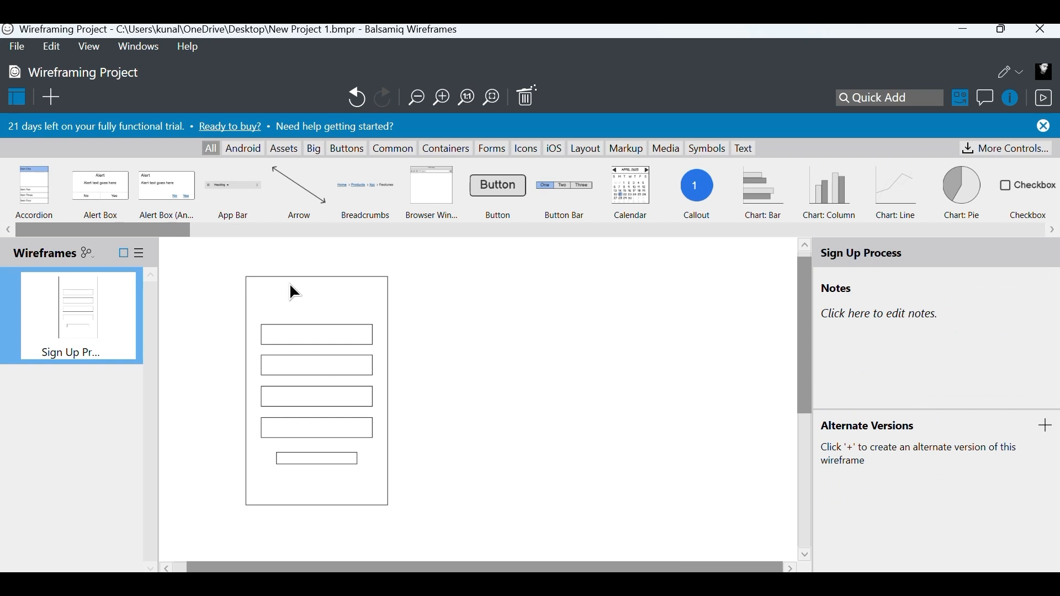
left_click(290, 285)
left_click(284, 287)
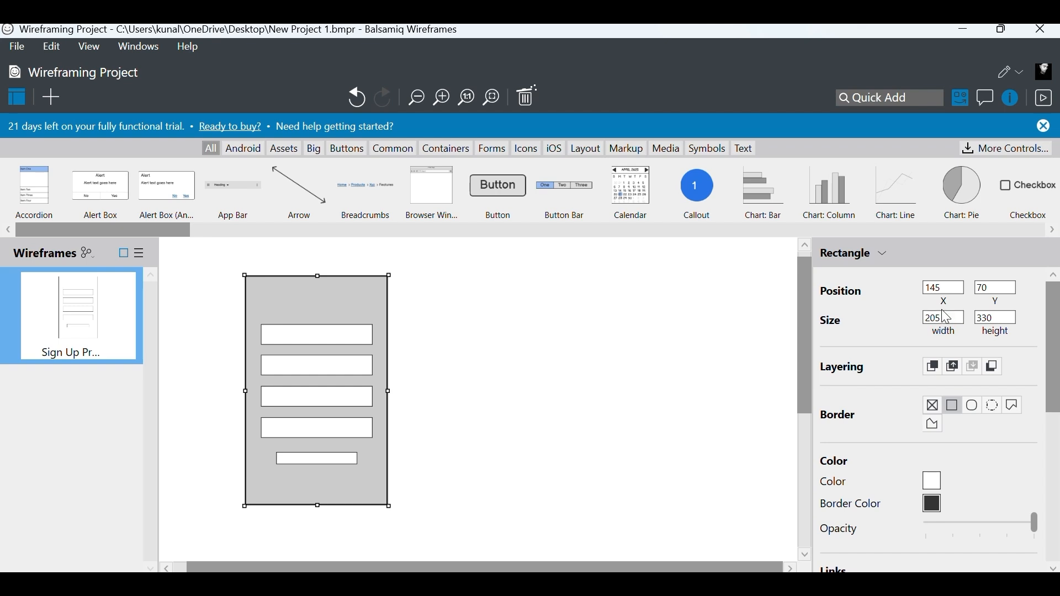
scroll(974, 429, "down", 3)
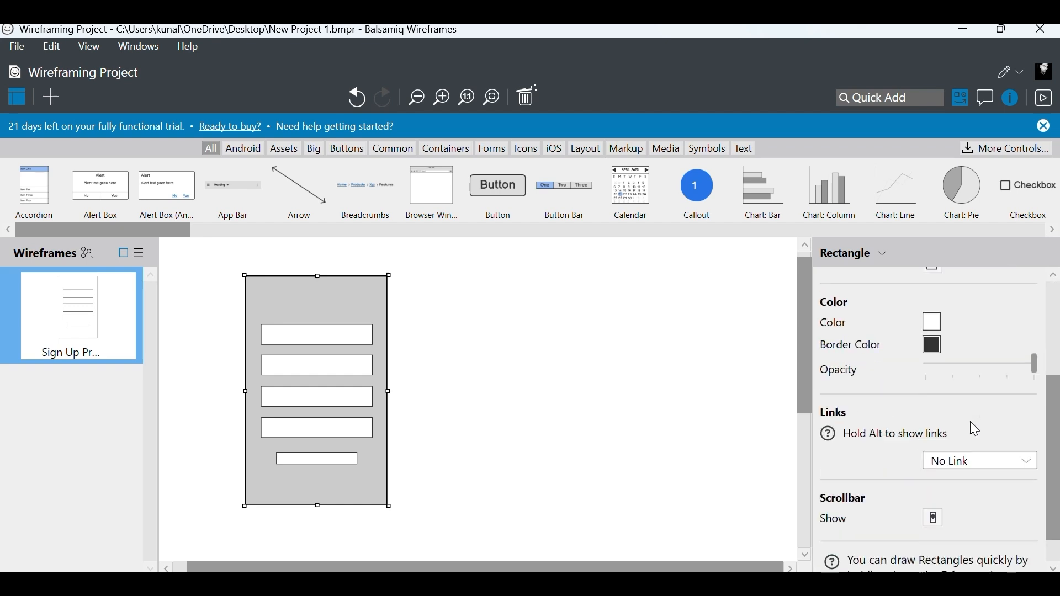
scroll(976, 409, "up", 3)
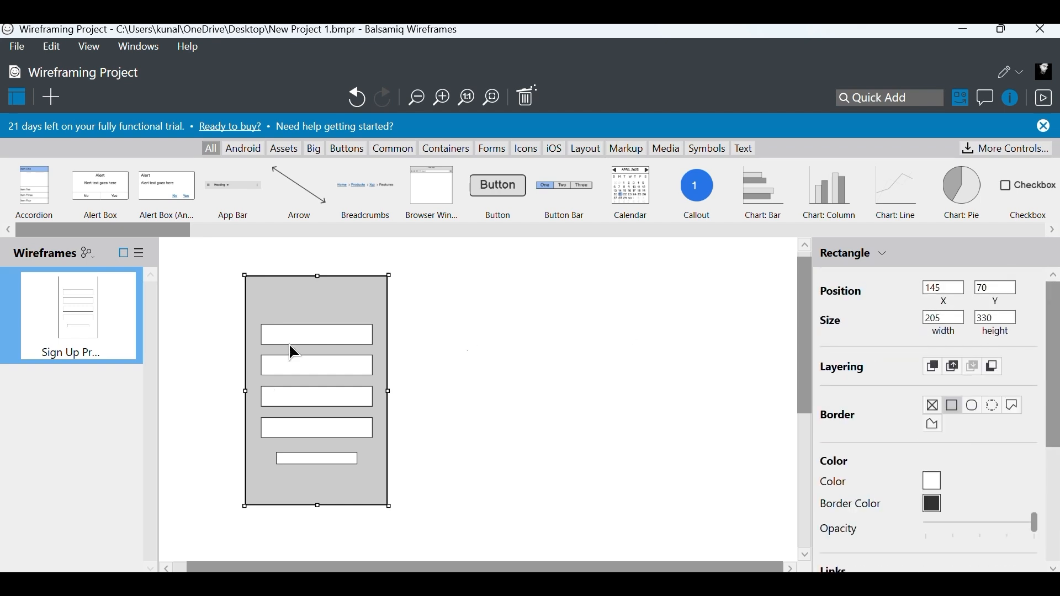
- Add two new blank wireframes to the project after Sign Up Process
right_click(67, 316)
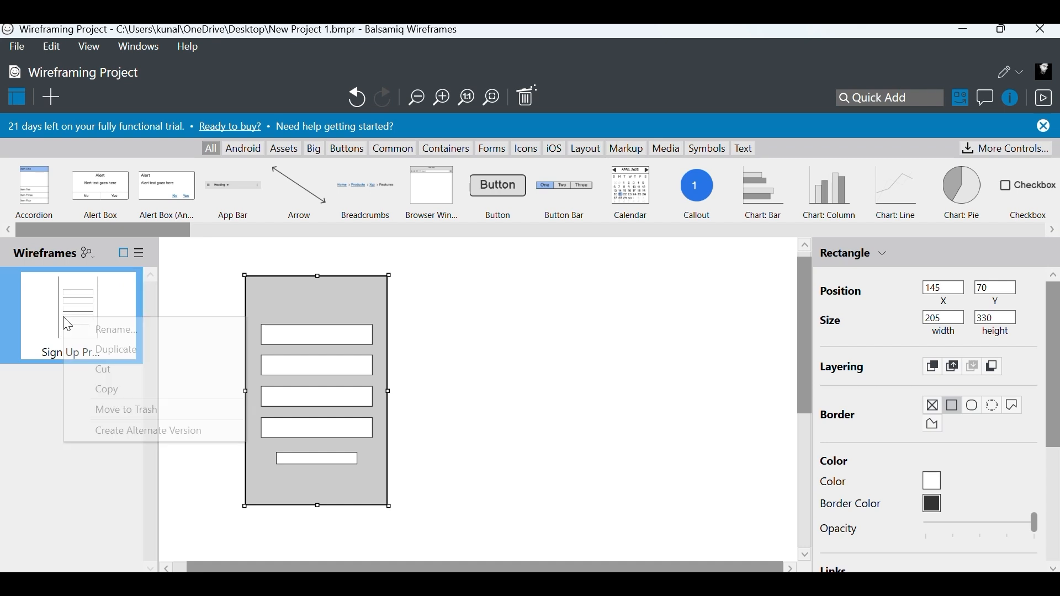
left_click(48, 100)
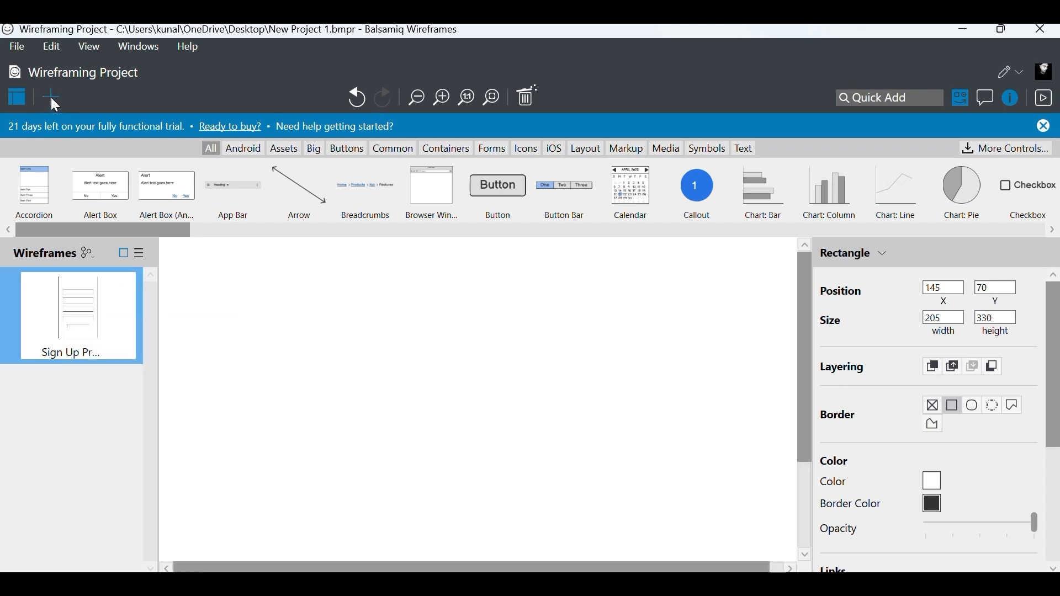
left_click(57, 99)
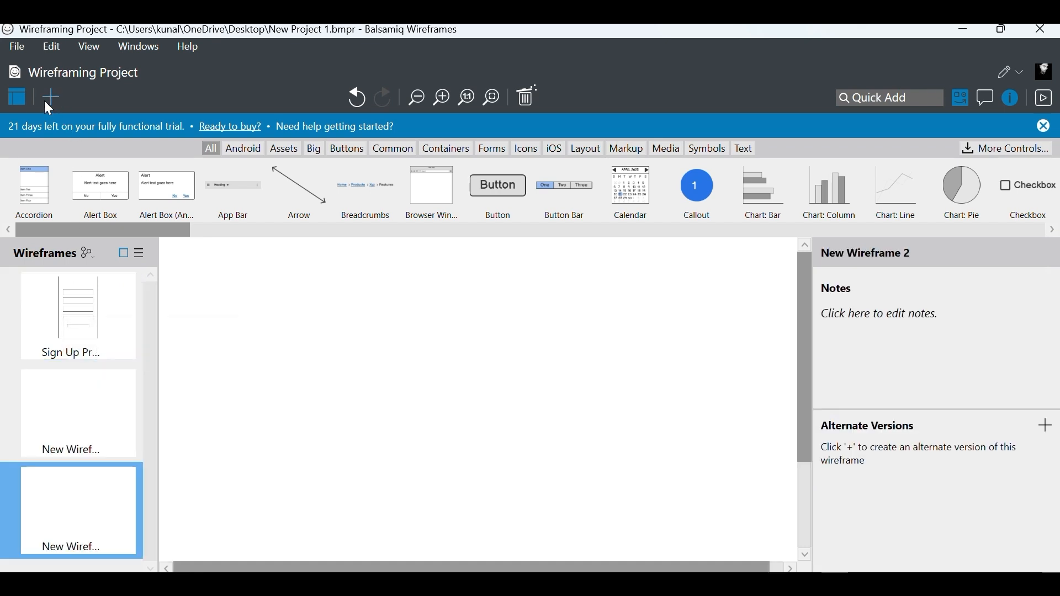
- Paste the copied 205 × 330 screen frame into New Wireframe 1
left_click(88, 437)
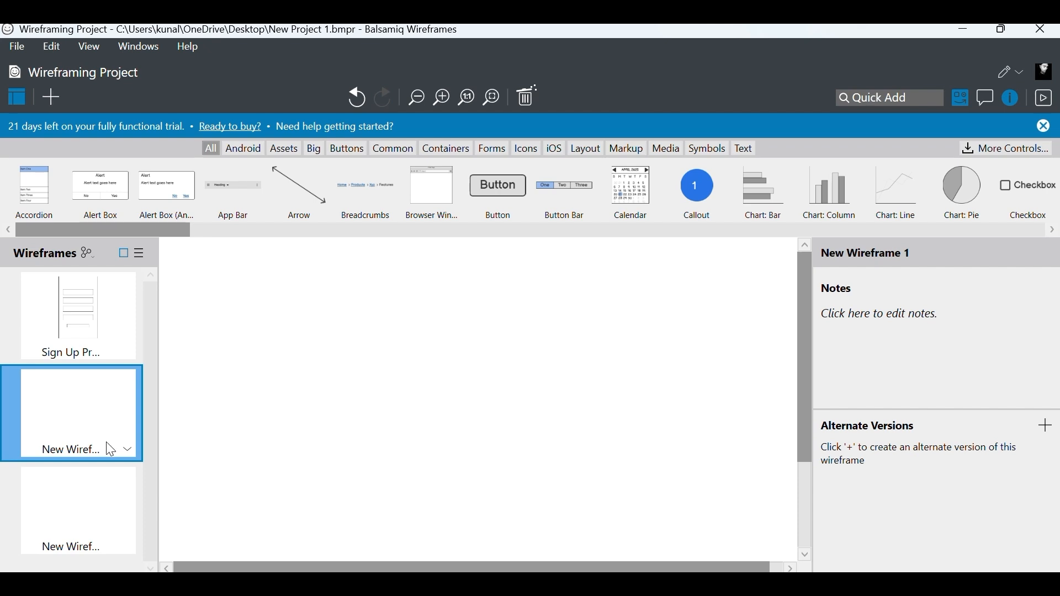
left_click(95, 316)
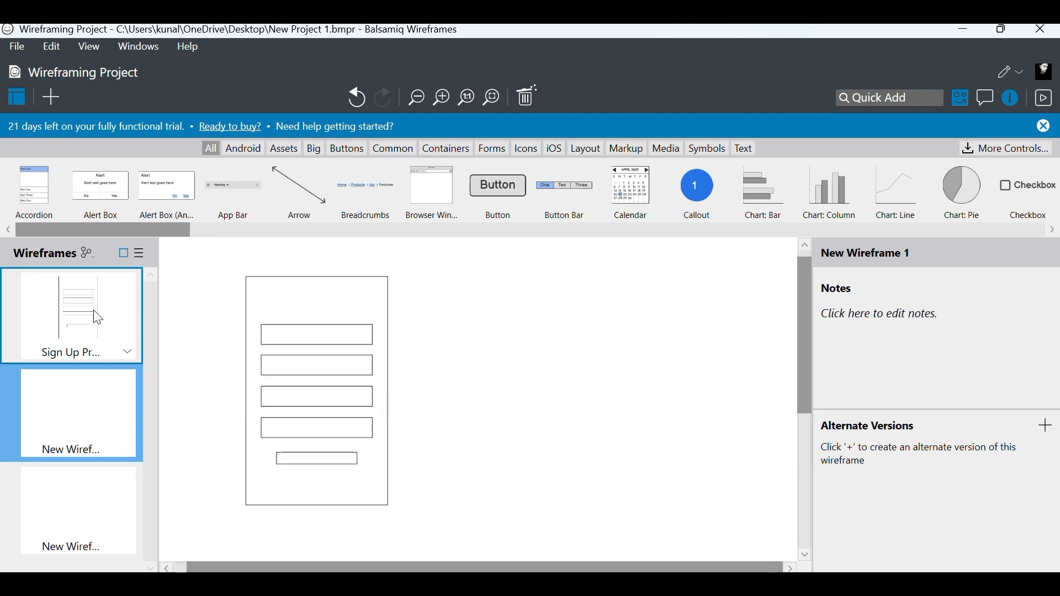
left_click(127, 427)
key("ctrl+v")
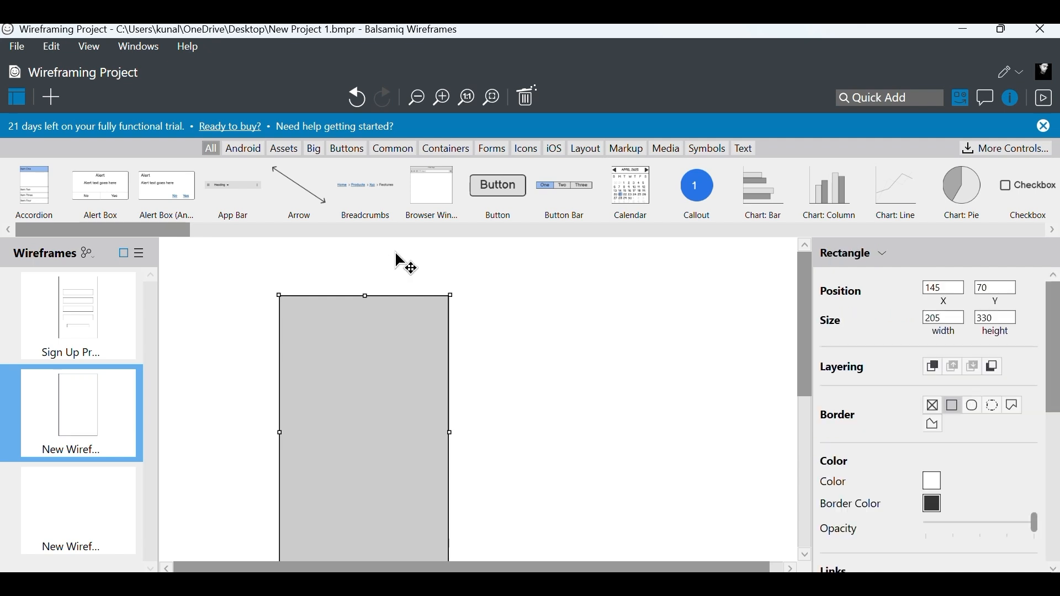
- Draw a field rectangle about 165 × 19 across the upper part of the frame in New Wireframe 1
scroll(406, 326, "down", 2)
left_click(496, 344)
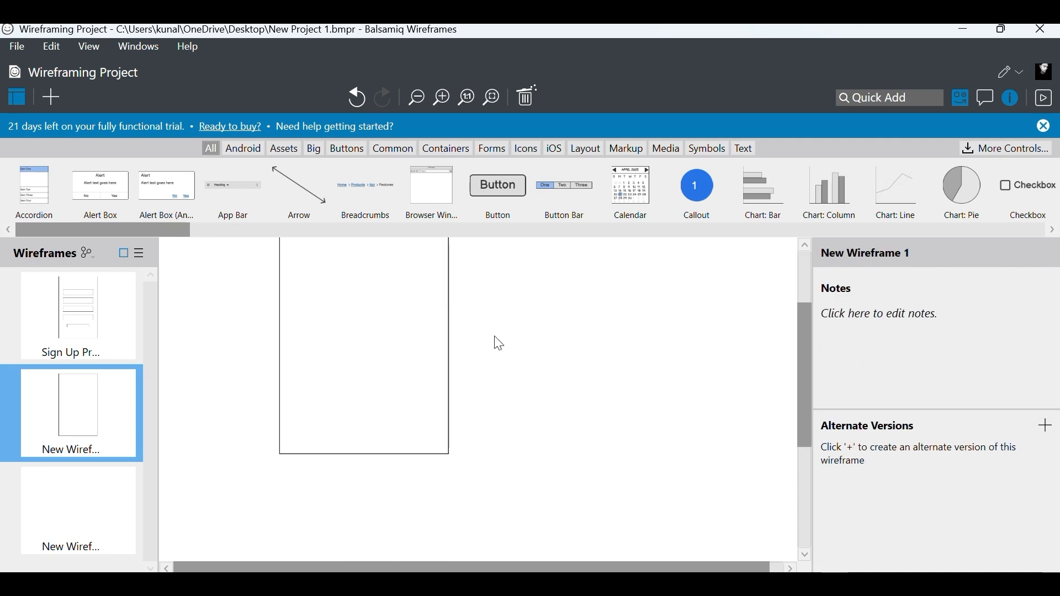
scroll(499, 343, "up", 1)
scroll(499, 343, "up", 1)
scroll(491, 346, "down", 2)
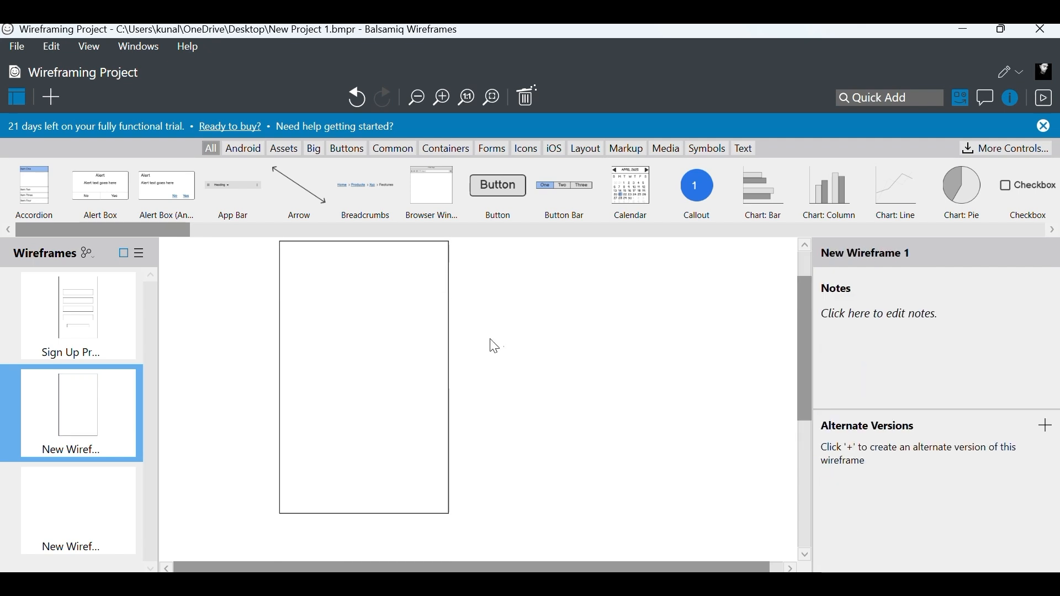
scroll(504, 371, "up", 2)
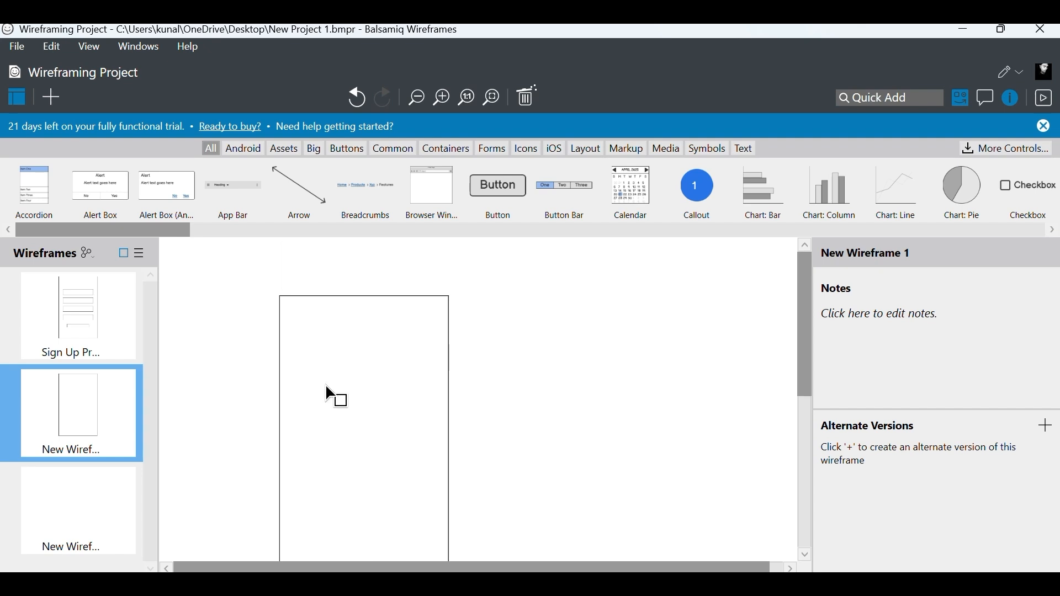
mouse_move(299, 361)
left_mouse_down()
mouse_move(386, 412)
mouse_move(443, 392)
mouse_move(429, 380)
mouse_move(441, 379)
left_mouse_up()
- Draw a text paragraph about 165 × 38 below the field rectangle, keeping its default placeholder text
key("t")
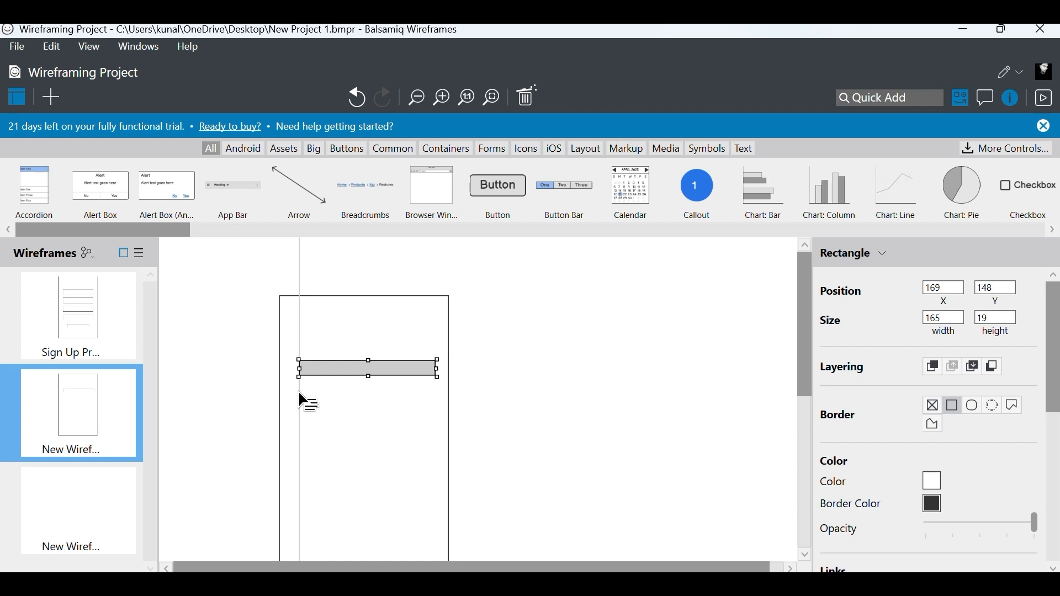
mouse_move(298, 390)
left_mouse_down()
mouse_move(341, 427)
mouse_move(449, 436)
mouse_move(434, 425)
left_mouse_up()
key("Escape")
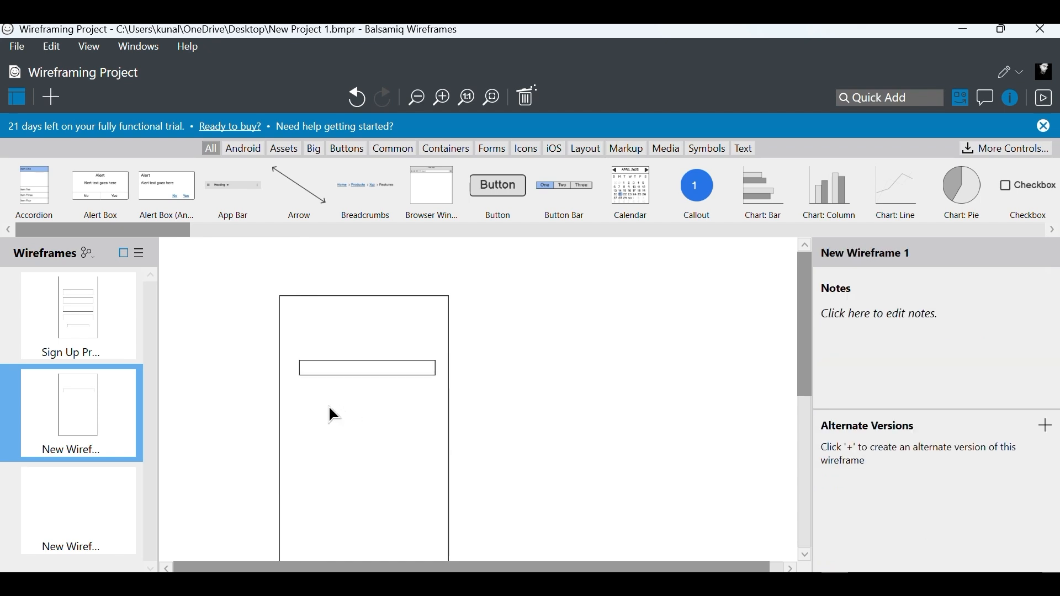
left_click(342, 414)
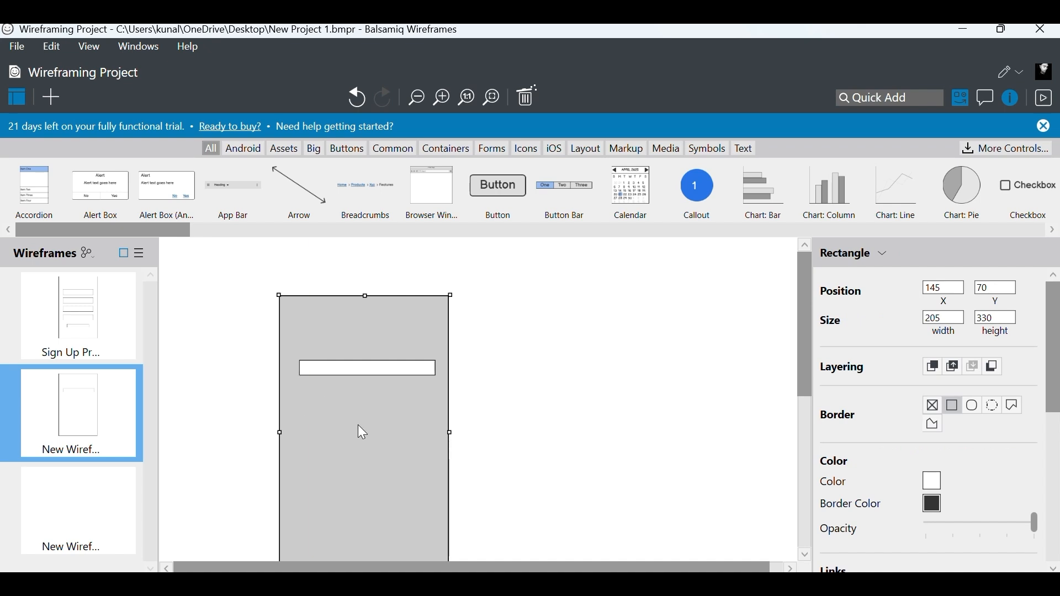
left_click_drag(298, 394, 438, 420)
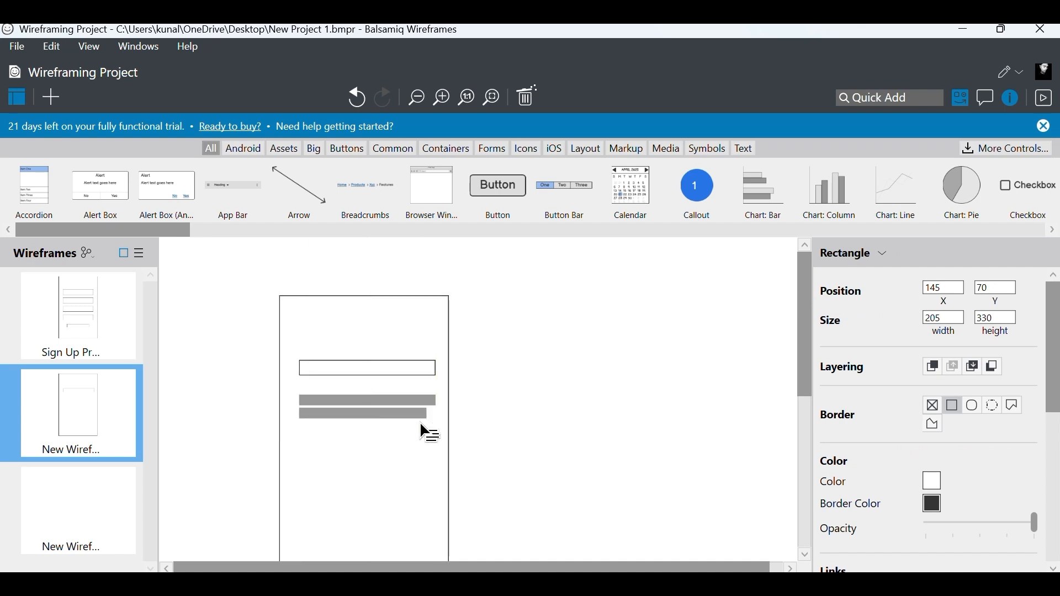
double_click(341, 413)
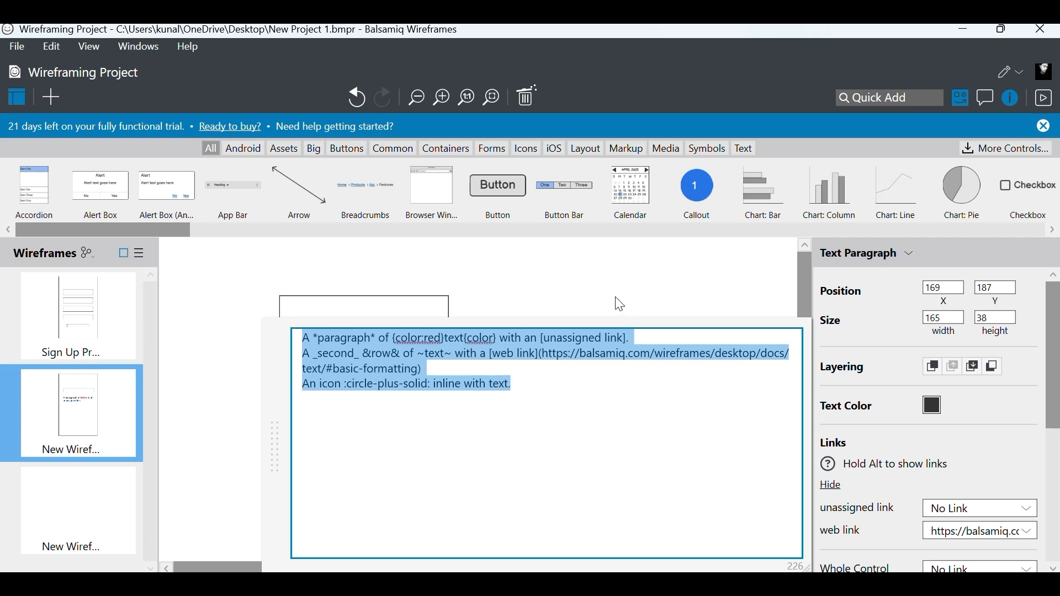
left_click(590, 311)
left_click(589, 310)
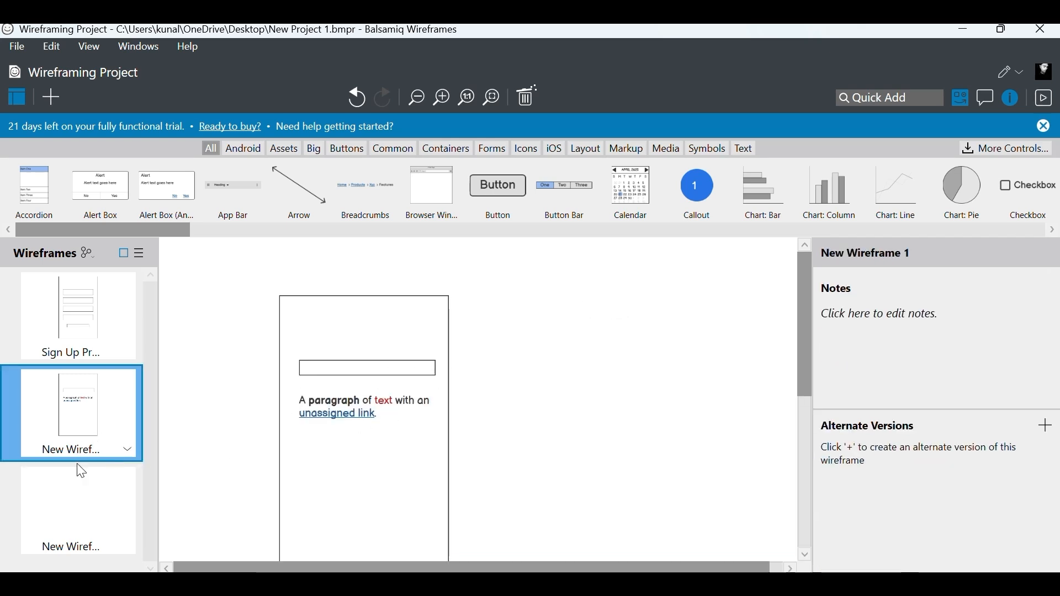
- Paste the copied 205 × 330 screen frame into New Wireframe 2
left_click(75, 507)
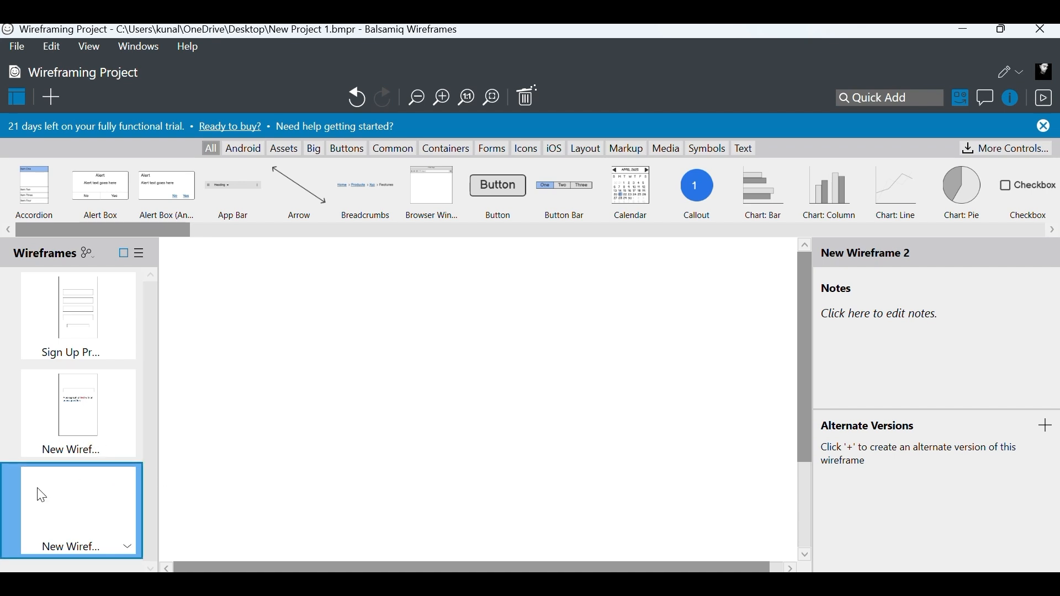
key("ctrl+v")
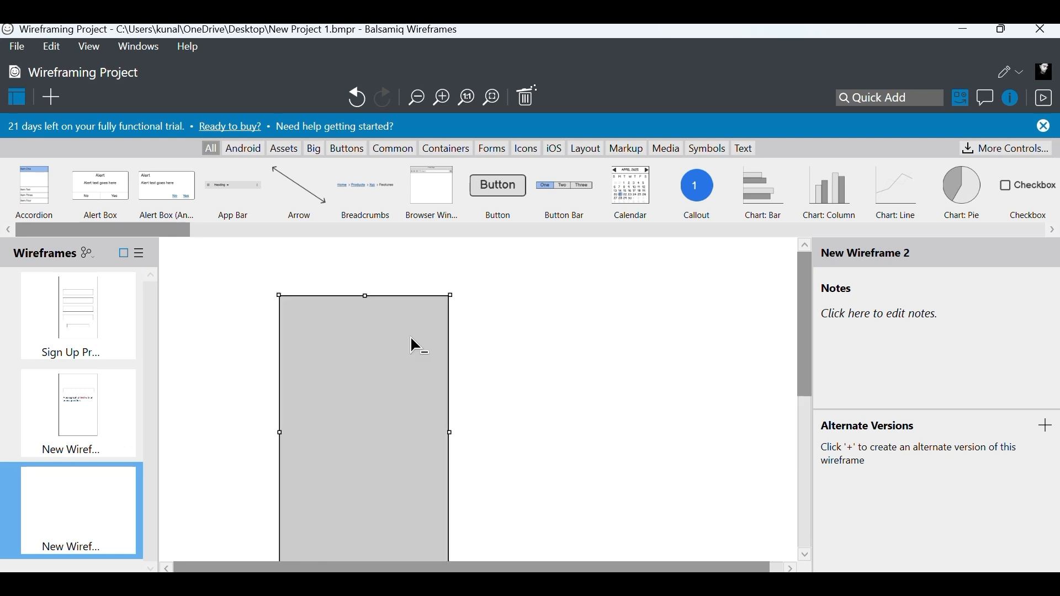
scroll(491, 357, "down", 2)
scroll(490, 355, "up", 1)
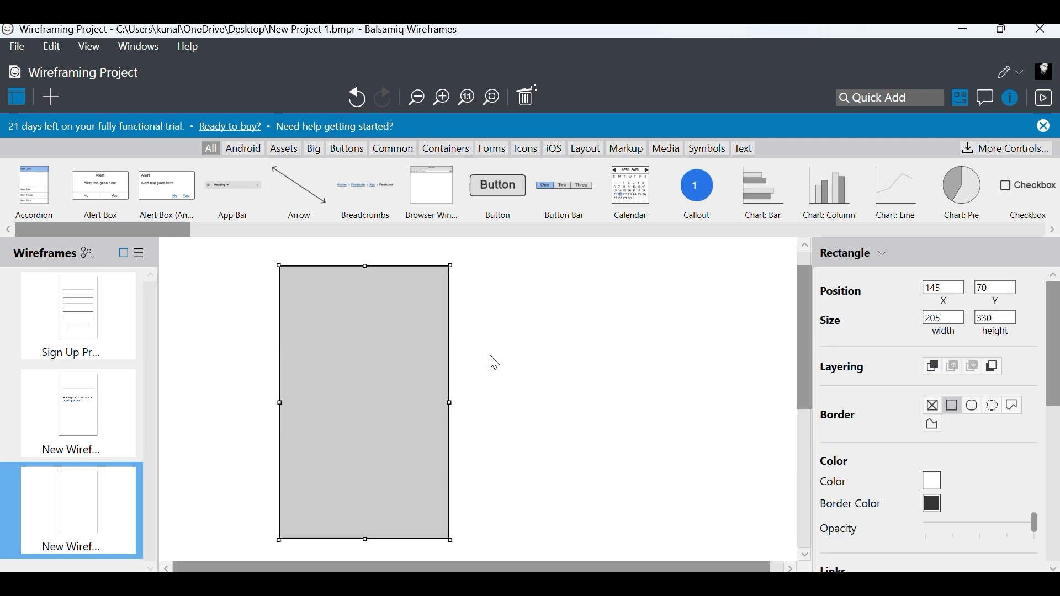
left_click(490, 362)
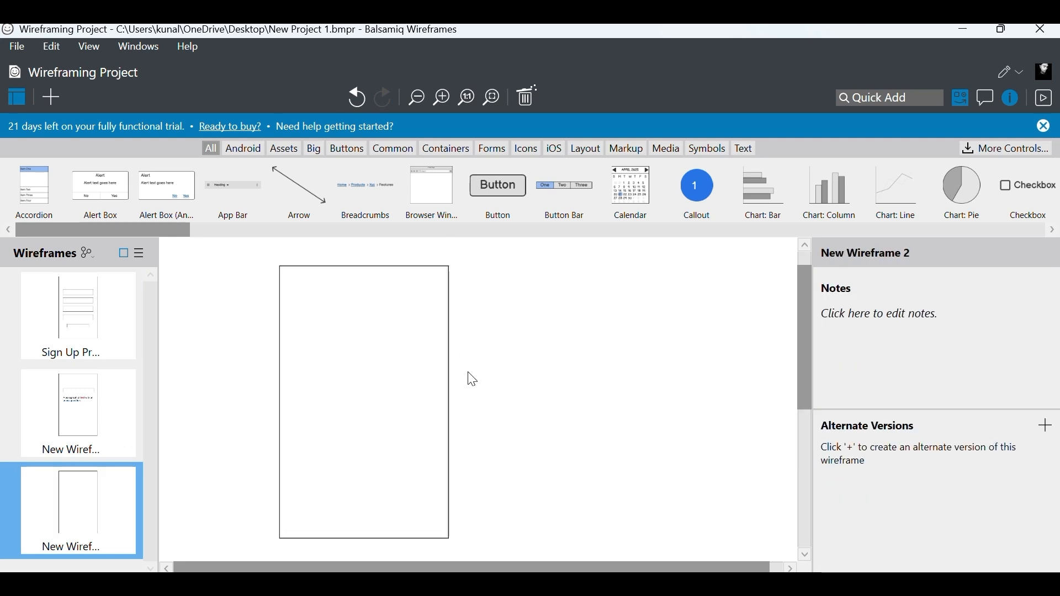
- Draw a header rectangle about 96 × 24 in the upper-left corner of the frame in New Wireframe 2
key("r")
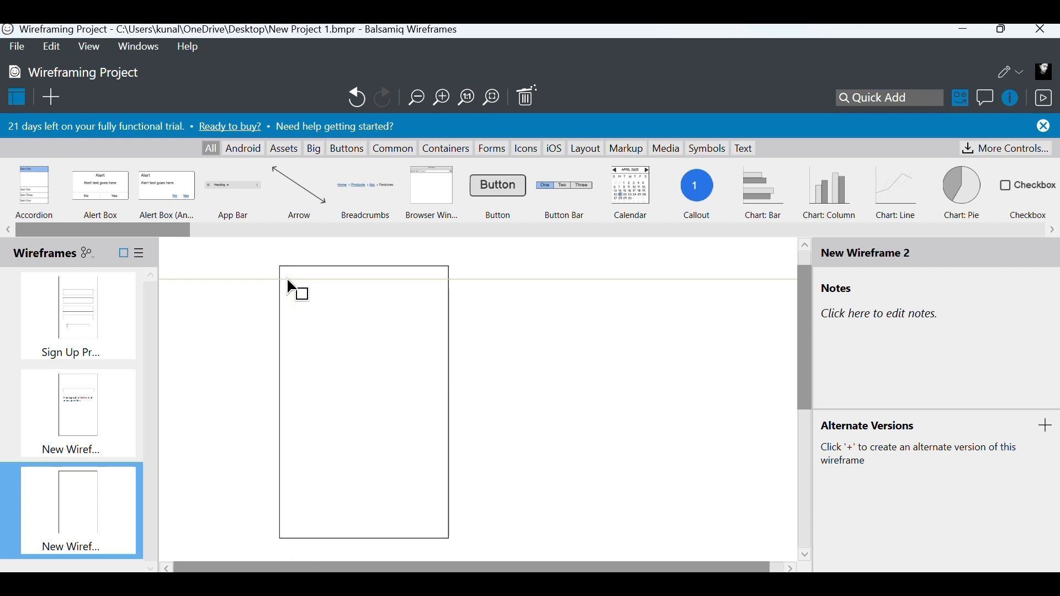
mouse_move(286, 274)
left_mouse_down()
mouse_move(363, 293)
mouse_move(314, 285)
left_mouse_up()
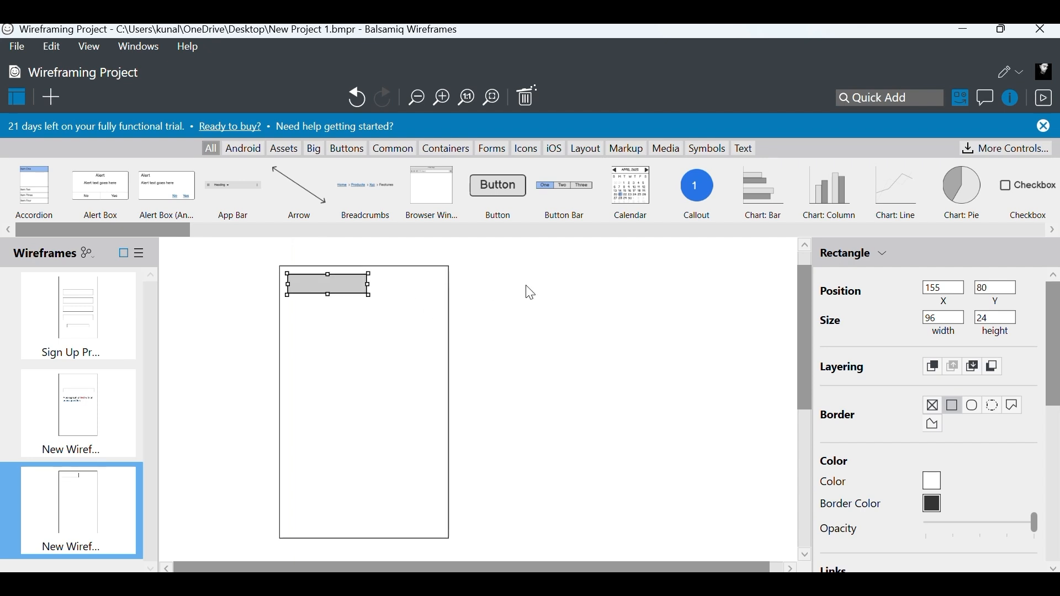
left_click(470, 287)
- Draw a second header rectangle about 53 × 24 in the frame's upper-right corner, level with the first, and narrow it from its left edge
key("r")
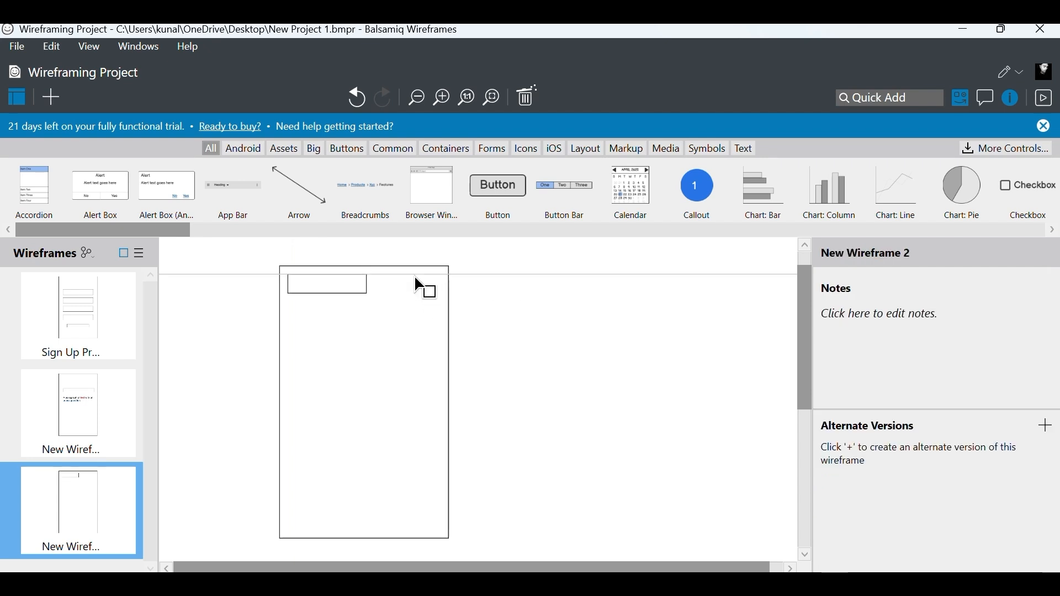
left_click_drag(414, 275, 448, 303)
key("r")
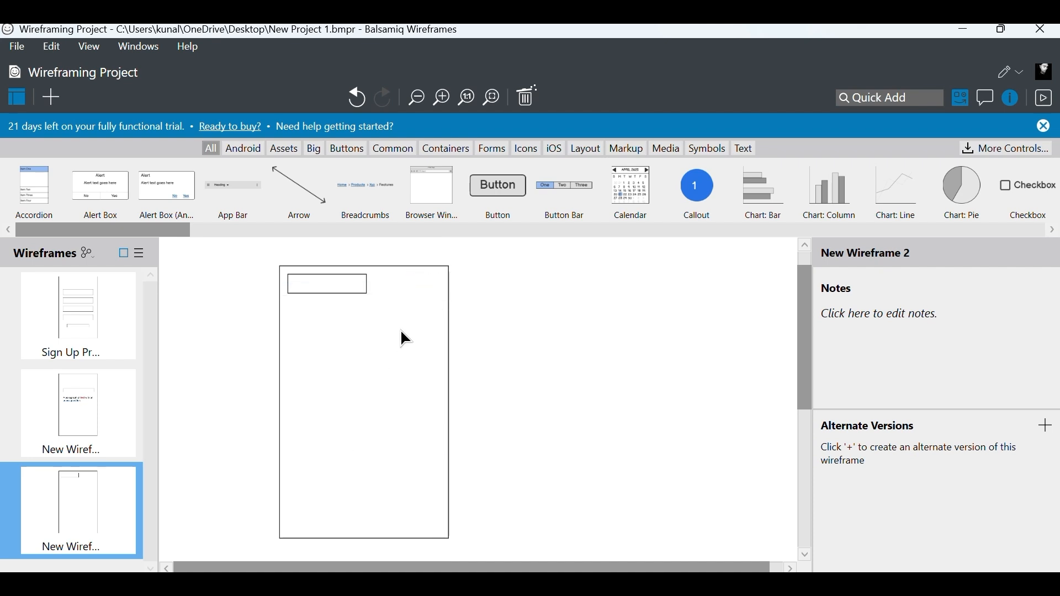
key("r")
key("r")
left_click_drag(413, 275, 436, 296)
key("r")
left_click_drag(370, 341, 409, 297)
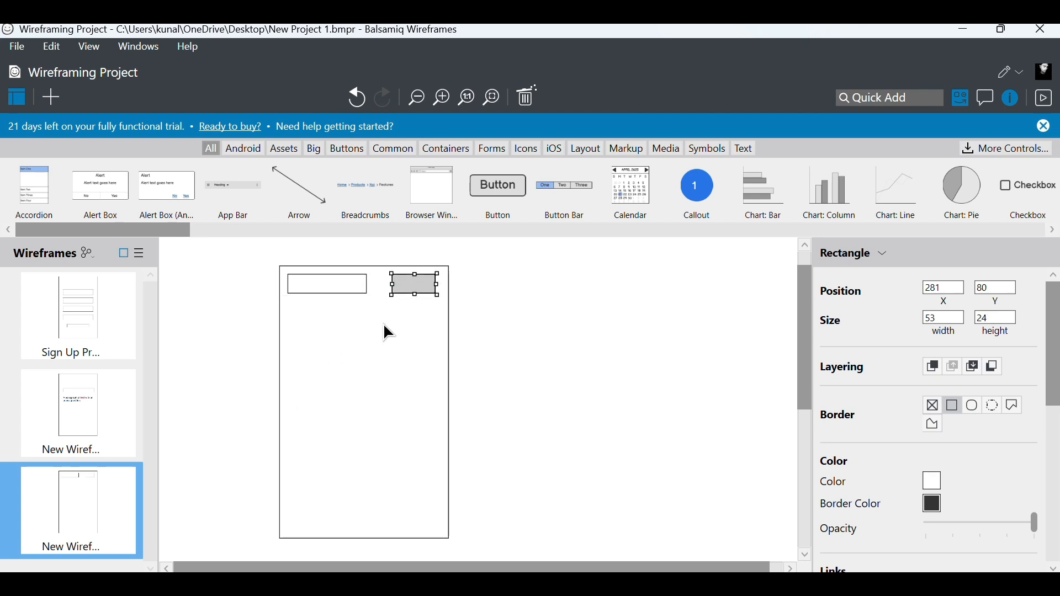
left_click_drag(393, 286, 406, 286)
- Draw a rectangle about 179 × 27 below the two header rectangles, spanning from the first one's left edge to the second one's right edge
key("r")
mouse_move(288, 311)
left_mouse_down()
mouse_move(355, 348)
mouse_move(449, 343)
mouse_move(436, 337)
left_mouse_up()
key("Escape")
left_click(270, 323)
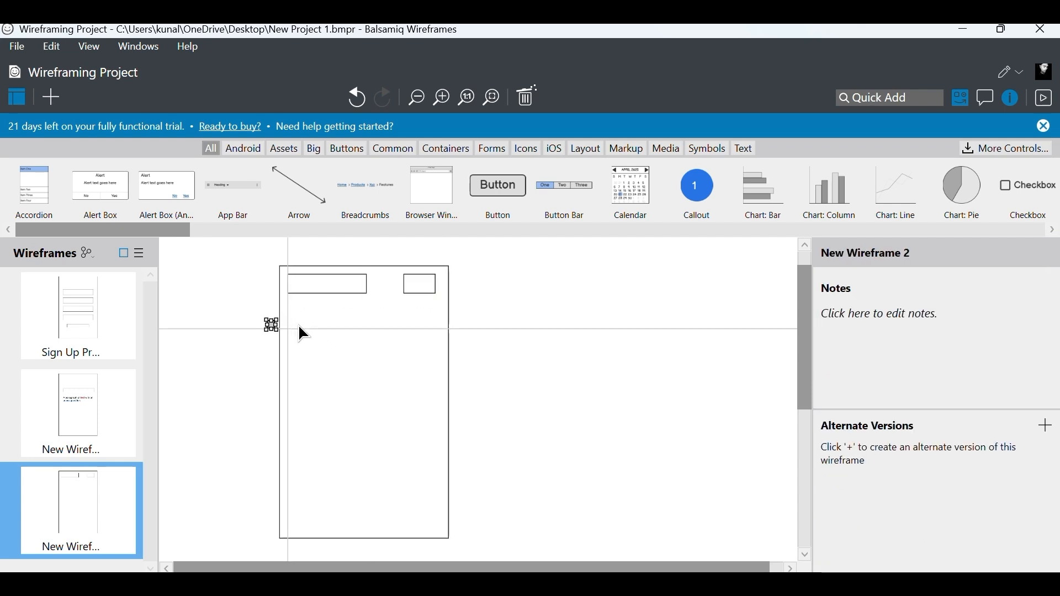
left_click_drag(276, 324, 397, 321)
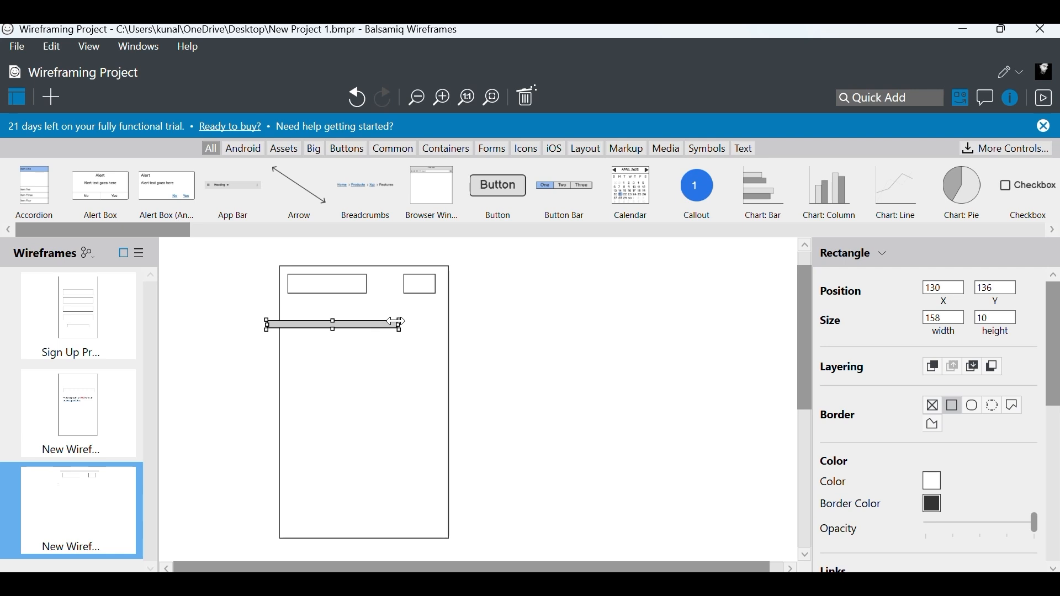
left_click_drag(333, 329, 433, 319)
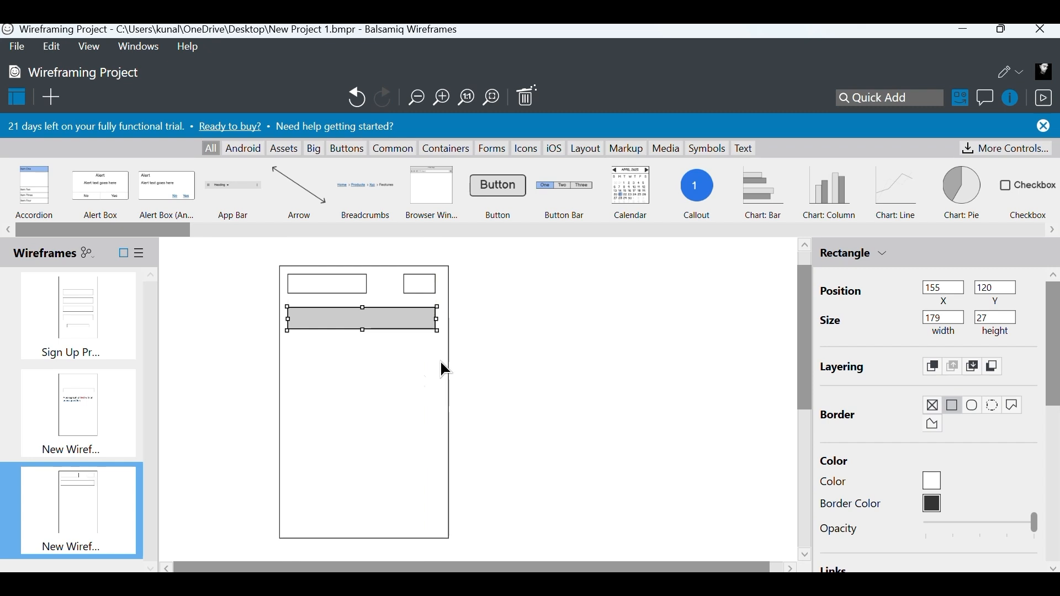
left_click(501, 350)
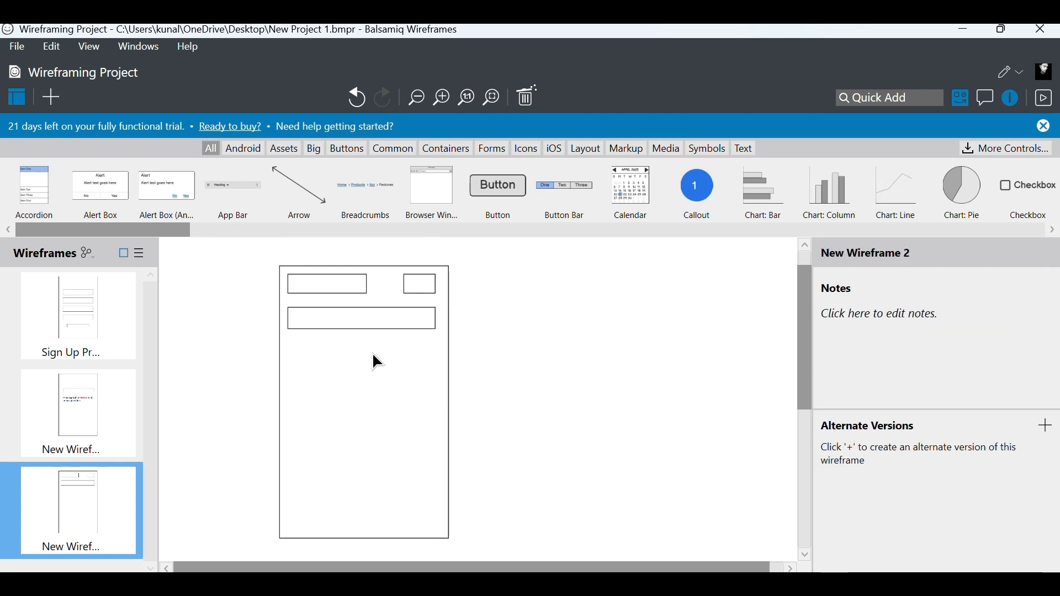
- Add two card rectangles about 80 × 70 side by side below the wide rectangle
scroll(376, 363, "down", 1)
scroll(377, 381, "up", 2)
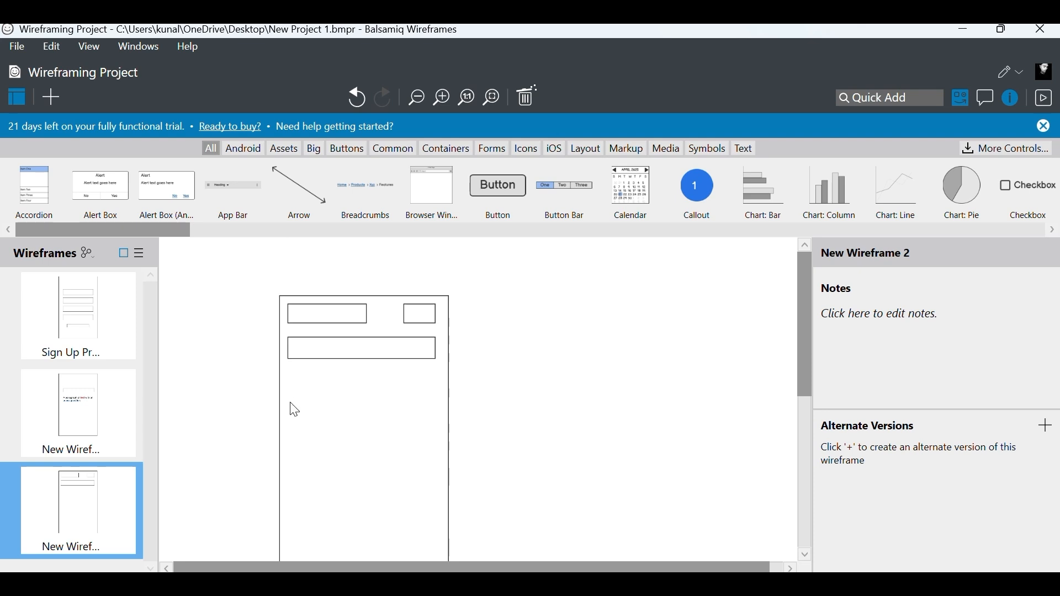
left_click_drag(287, 389, 395, 422)
scroll(313, 419, "down", 1)
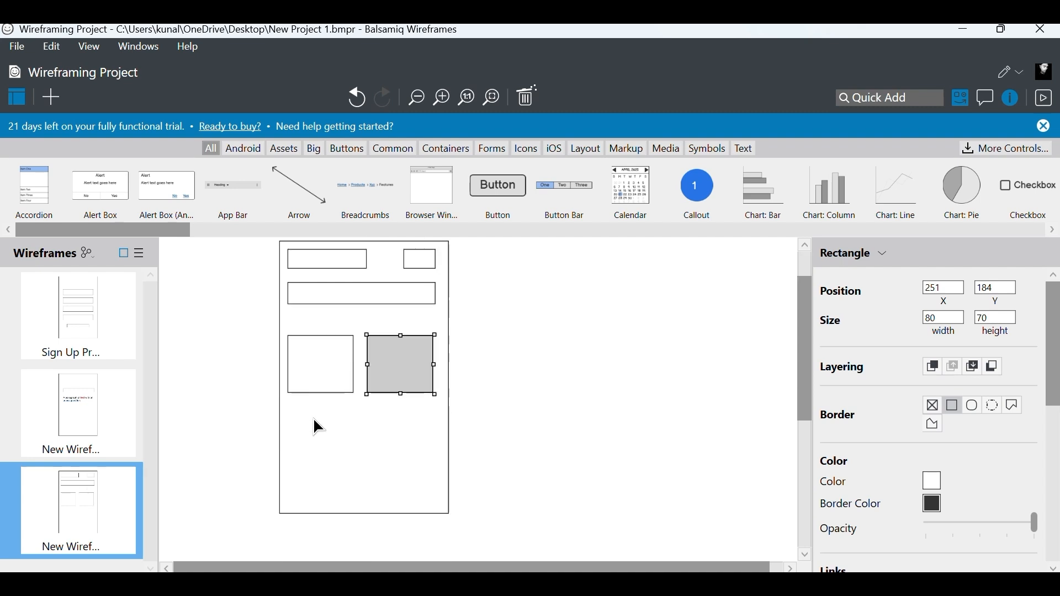
- Duplicate the pair of cards into a second row lower in the frame
scroll(313, 418, "down", 1)
left_click_drag(314, 330, 347, 368)
left_click_drag(407, 306, 385, 388)
left_click(327, 379)
left_click(396, 373, "shift")
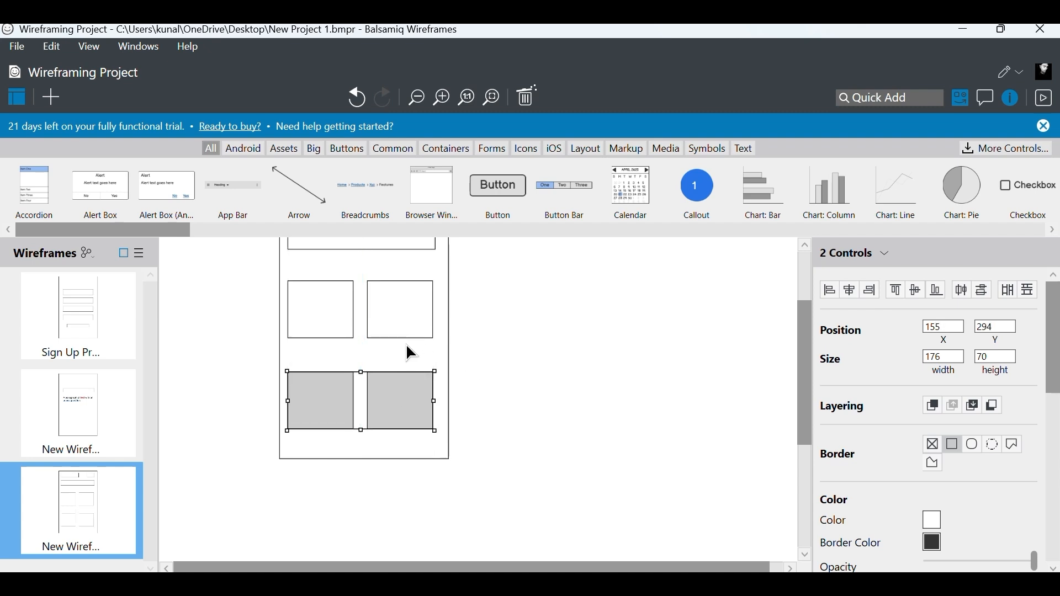
- Place grey placeholder text bars beneath the two upper cards and duplicate them beneath the two lower cards
mouse_move(288, 347)
left_mouse_down()
mouse_move(356, 365)
mouse_move(409, 349)
left_mouse_up()
left_click(305, 352, "shift")
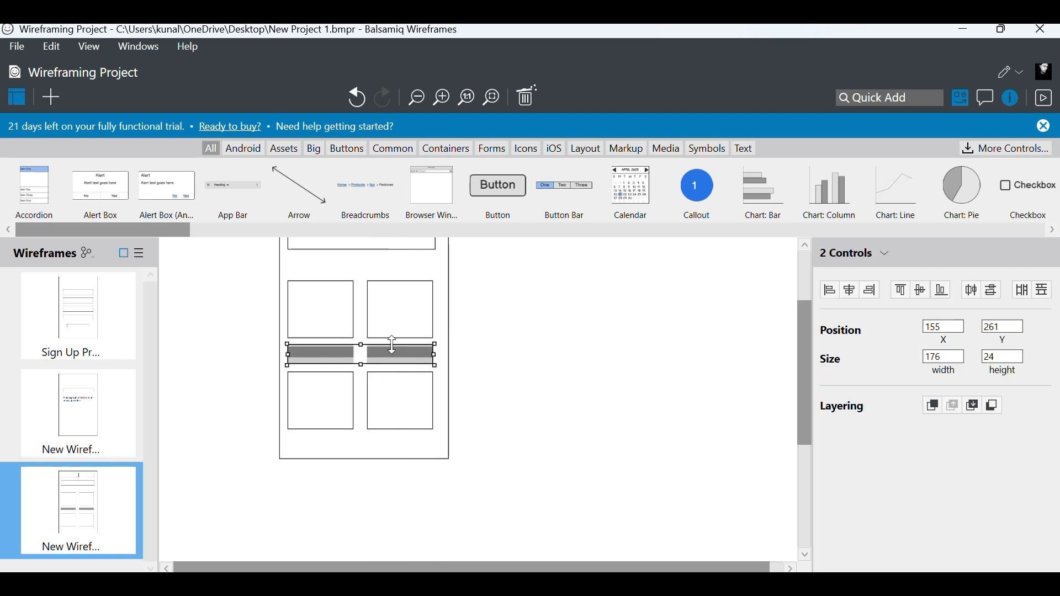
left_click_drag(396, 365, 384, 440)
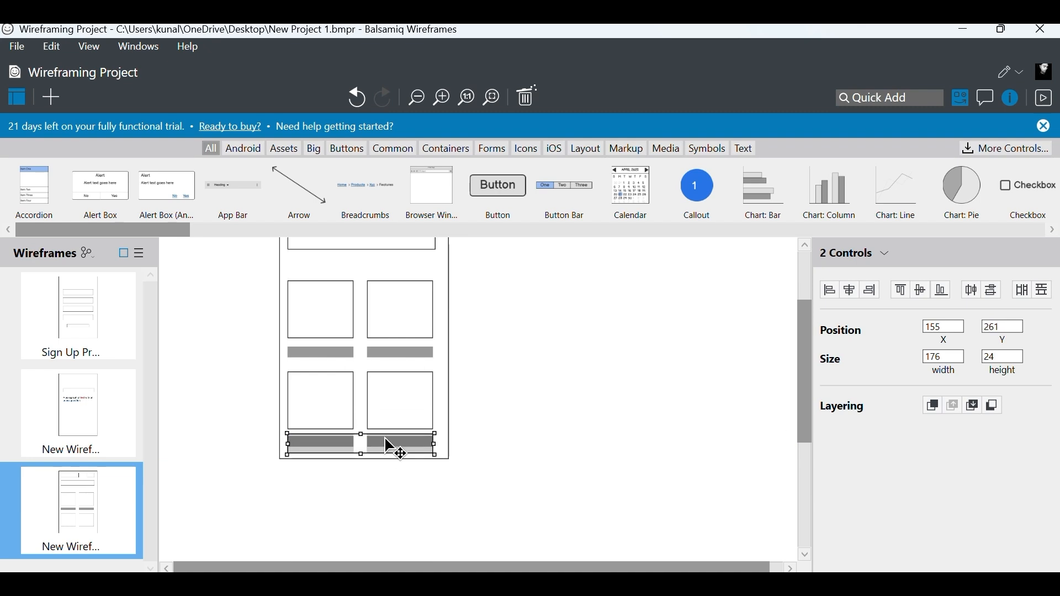
left_click(526, 344)
- Rename New Wireframe 2 as "Search Books Categories"
scroll(522, 349, "down", 3)
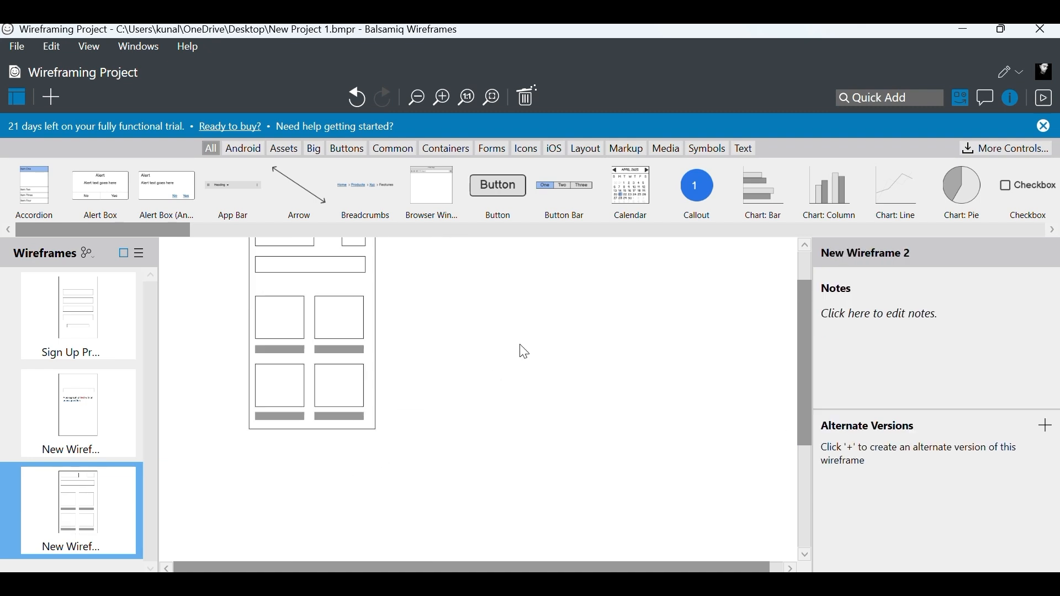
scroll(331, 302, "up", 1)
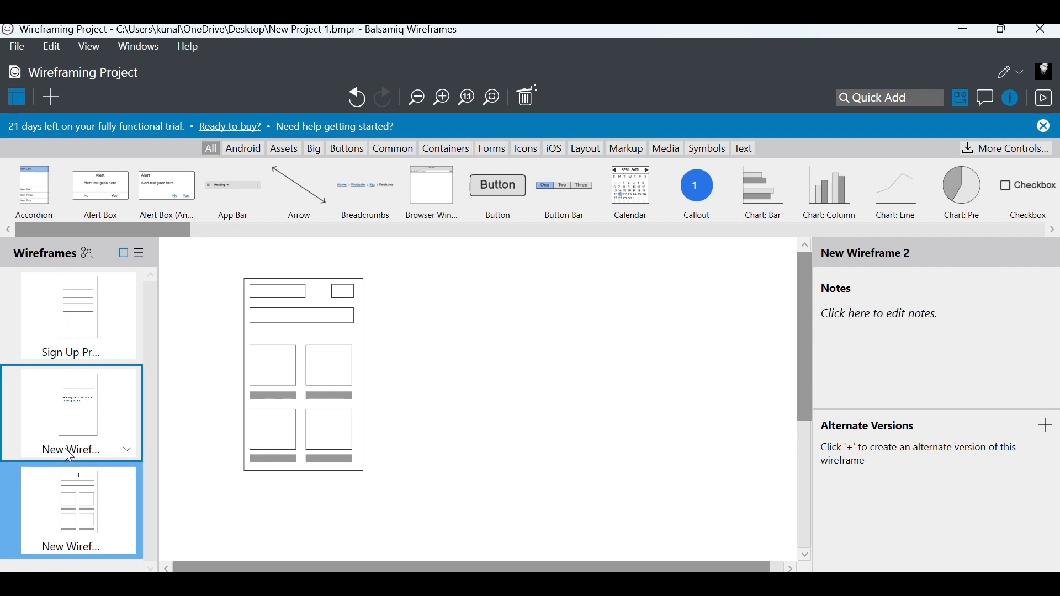
right_click(72, 502)
left_click(150, 459)
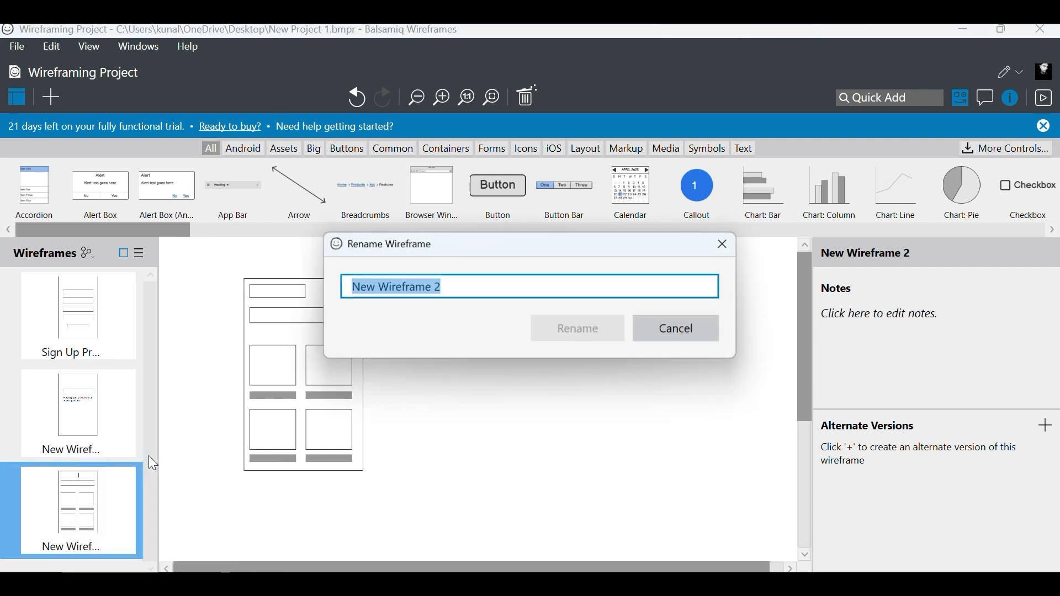
type("S")
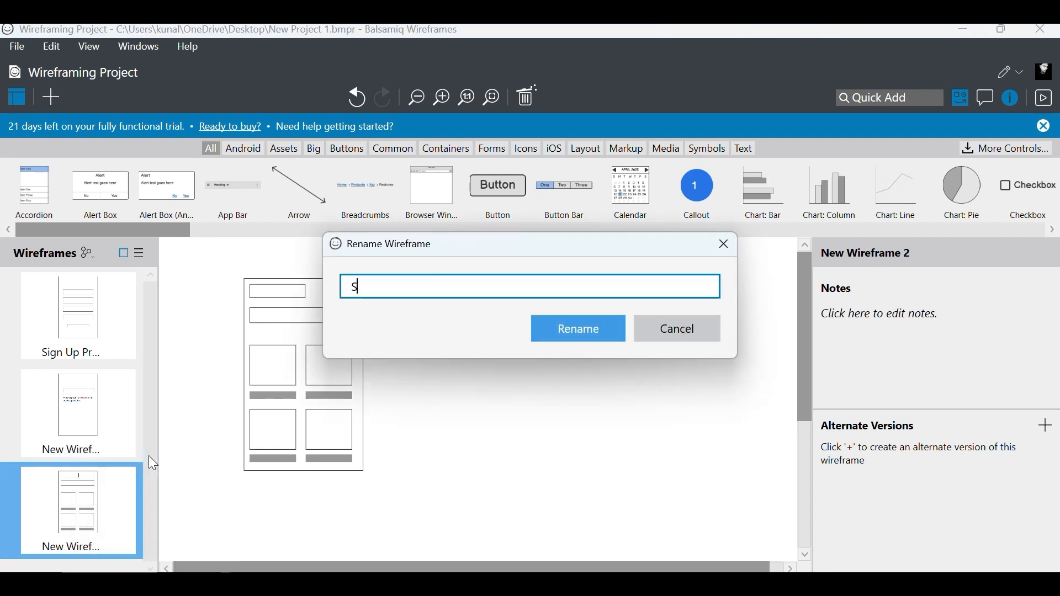
type("earch Categories")
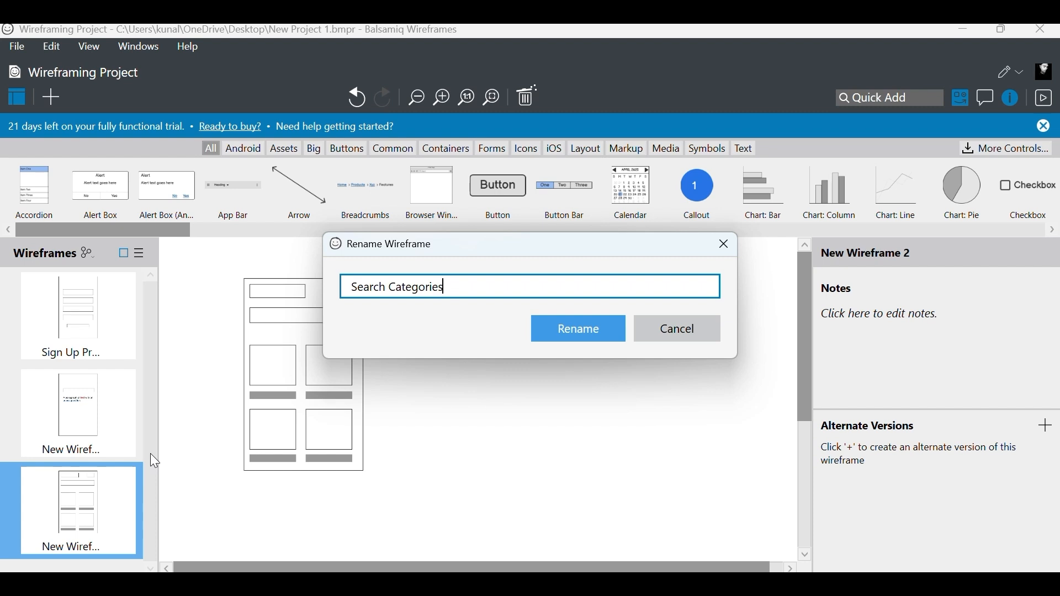
type("Books")
left_click(601, 322)
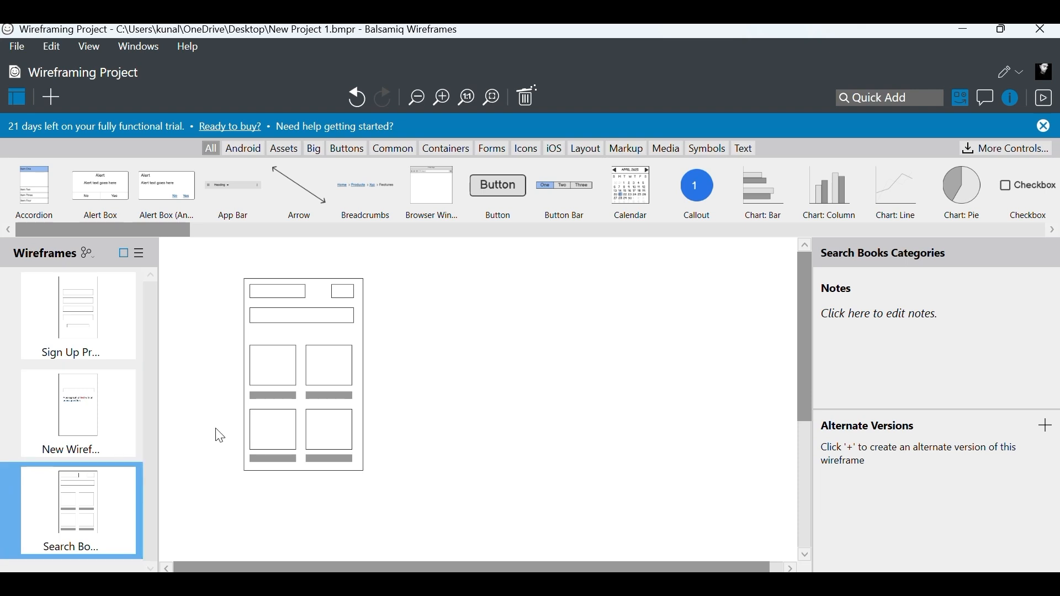
- Add a new wireframe after Search Books Categories and paste the copied 205 × 330 screen frame into it
scroll(232, 430, "down", 2)
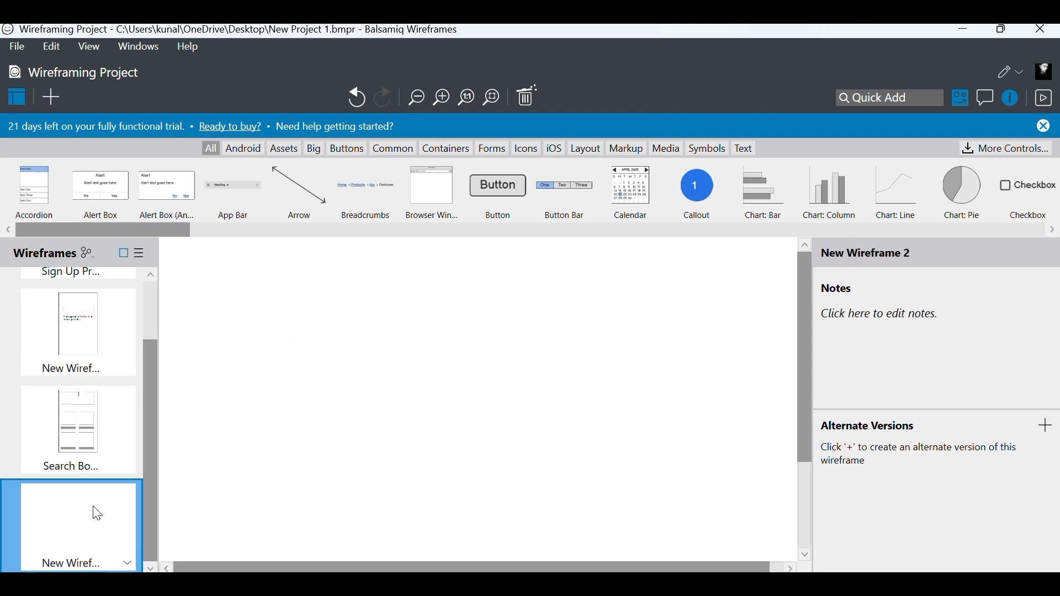
left_click(90, 404)
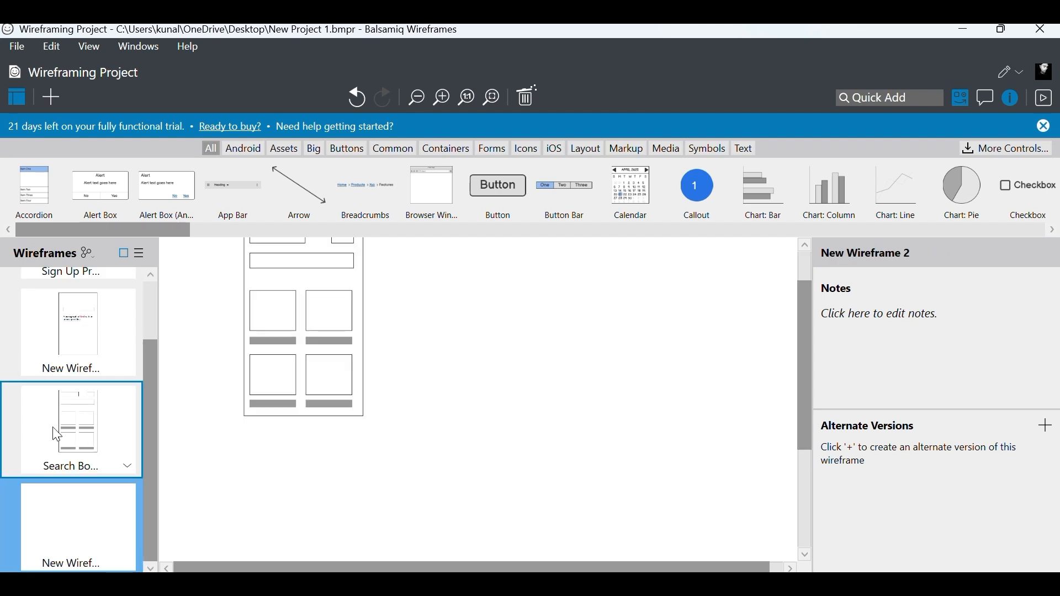
left_click(101, 505)
key("ctrl+v")
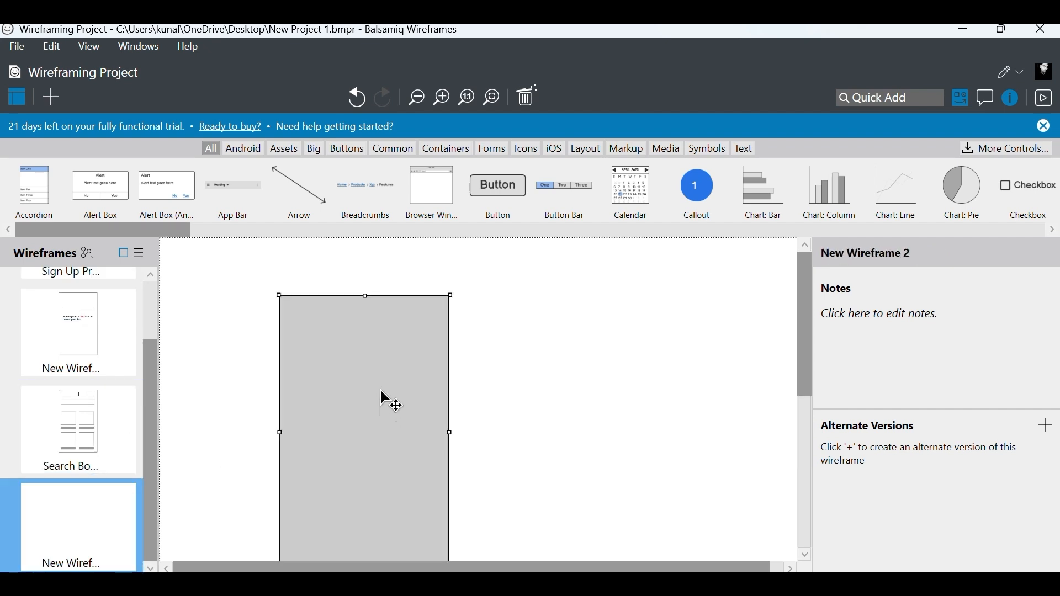
scroll(369, 372, "down", 1)
scroll(369, 372, "down", 1)
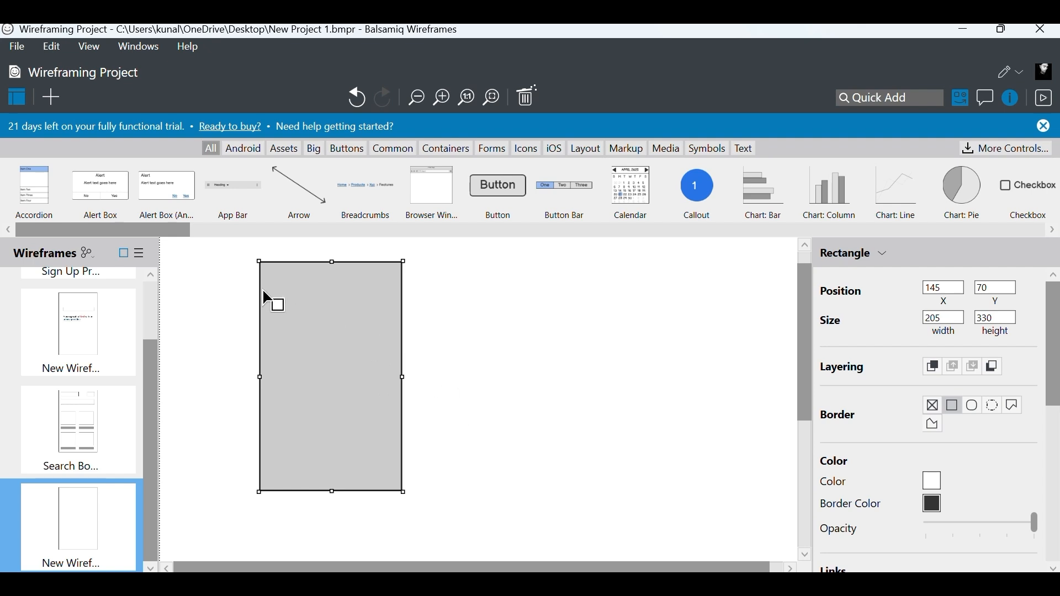
- Draw a rectangle about 171 × 33 near the frame's upper edge and shift it slightly down to about Y 109
mouse_move(272, 276)
left_mouse_down()
mouse_move(353, 307)
mouse_move(396, 295)
mouse_move(386, 298)
left_mouse_up()
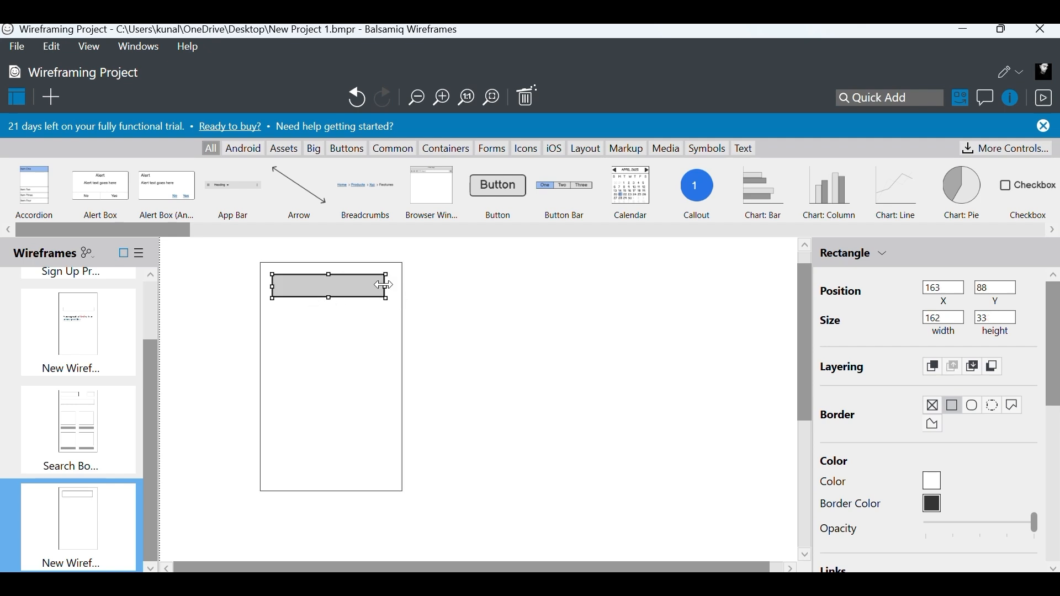
left_click_drag(386, 286, 372, 289)
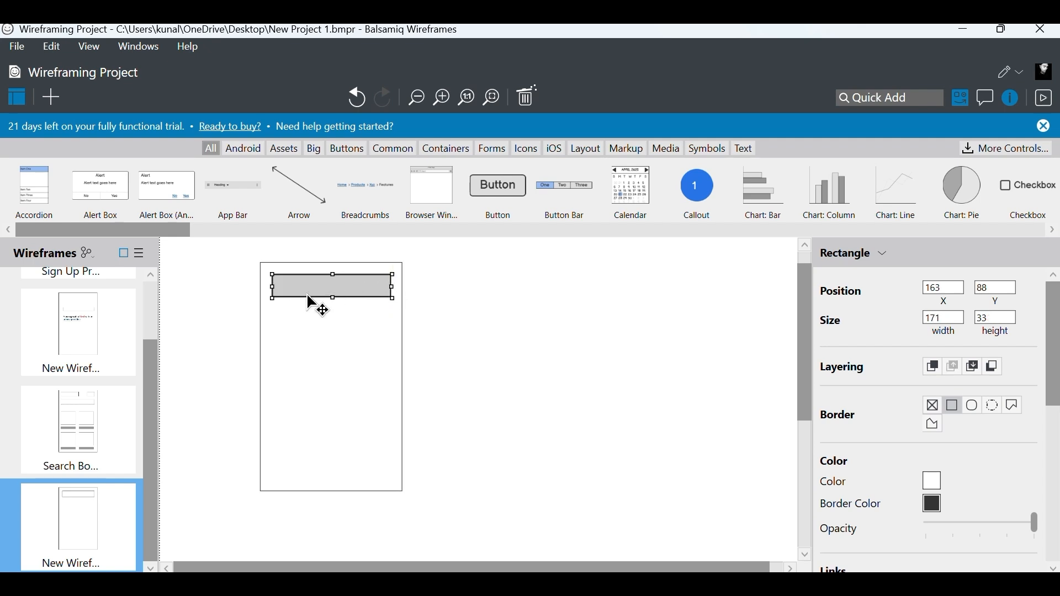
left_click_drag(307, 296, 312, 311)
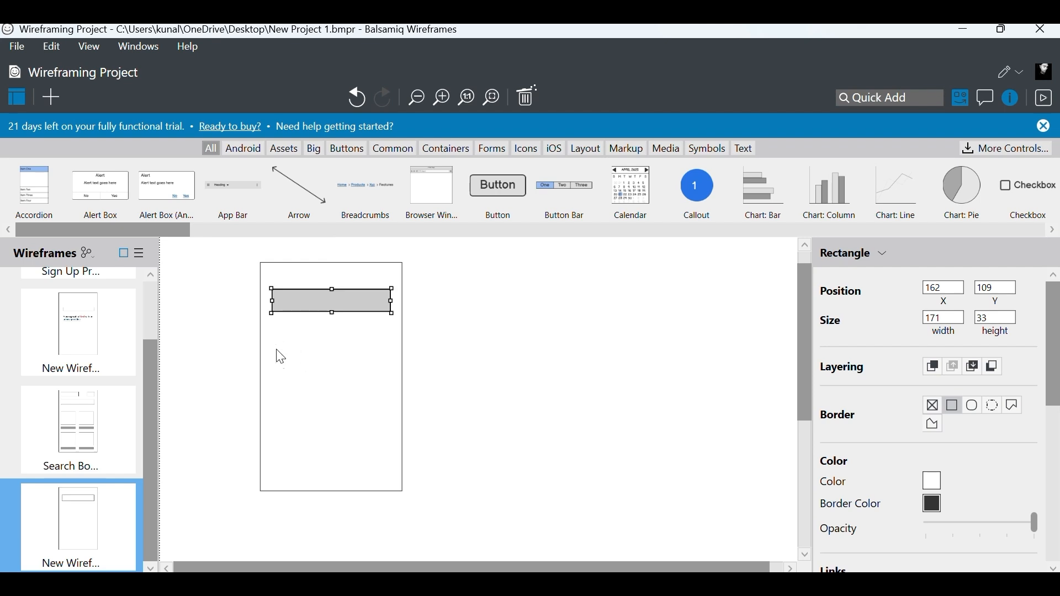
- Add a second rectangle about 171 × 30 below the first one, aligned with its side edges
left_click_drag(274, 335, 390, 378)
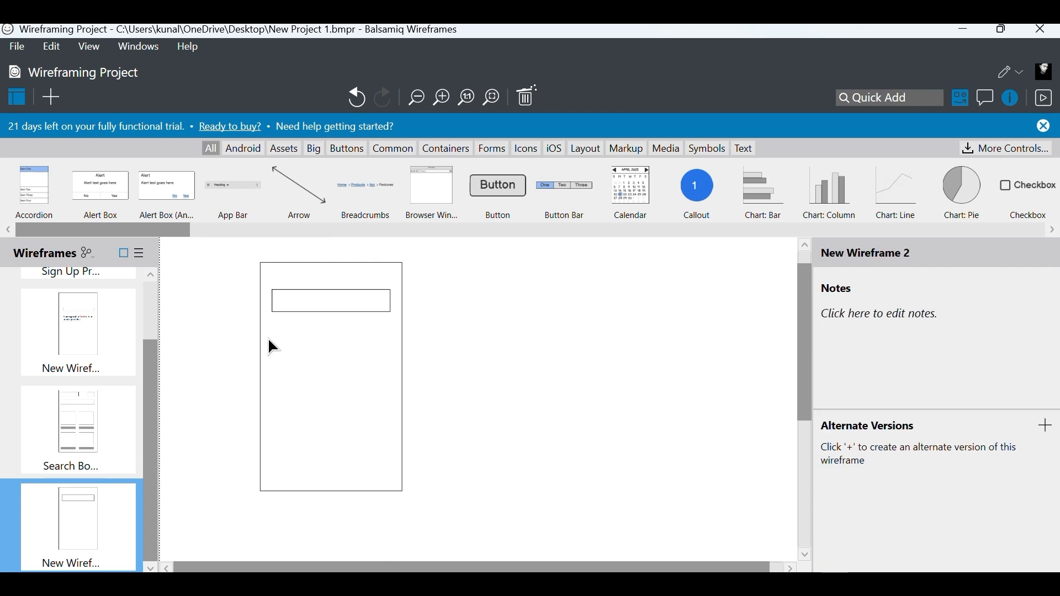
left_click_drag(271, 334, 391, 356)
left_click_drag(444, 317, 607, 339)
left_click_drag(528, 335, 356, 356)
left_click_drag(435, 349, 394, 350)
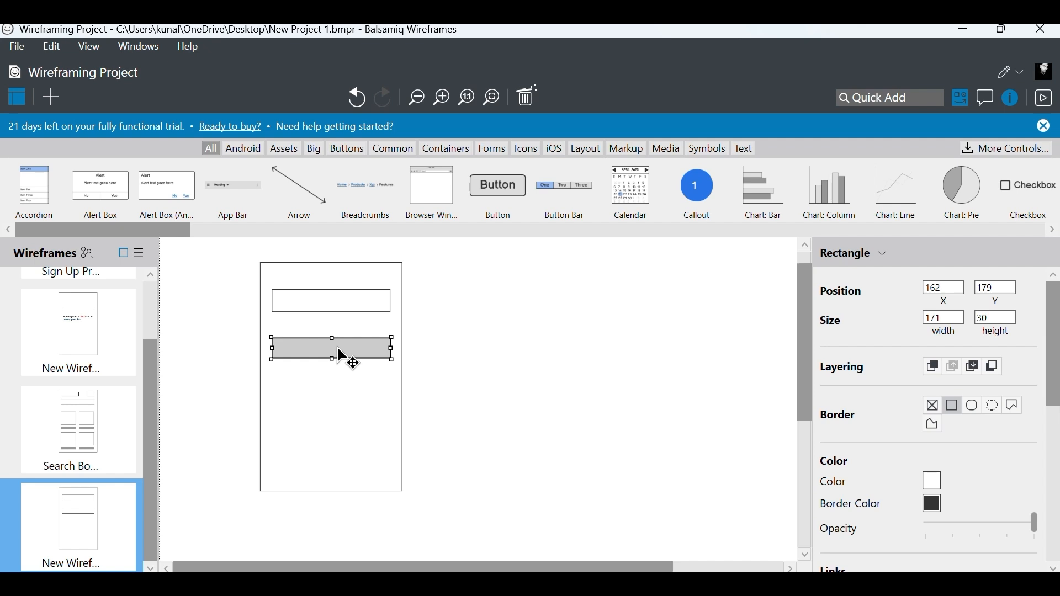
- Resize the second rectangle to about 49 × 52 and duplicate it to form an evenly spaced row of three boxes
left_click_drag(392, 350, 306, 357)
left_click_drag(290, 361, 372, 349)
left_click(326, 353)
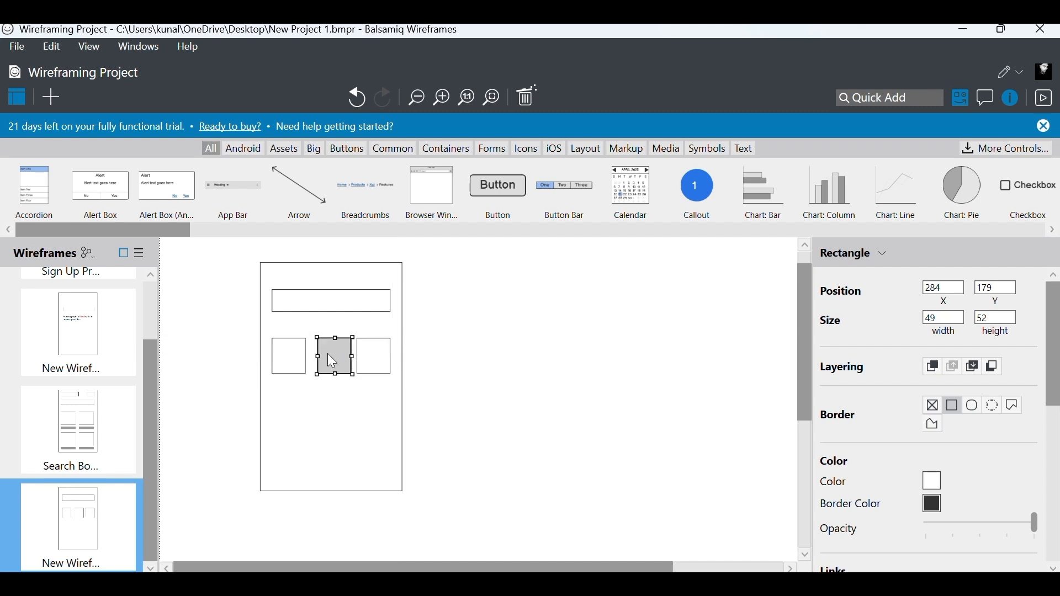
- Duplicate the row of three boxes as a second row at about Y 256
left_click(290, 360, "shift")
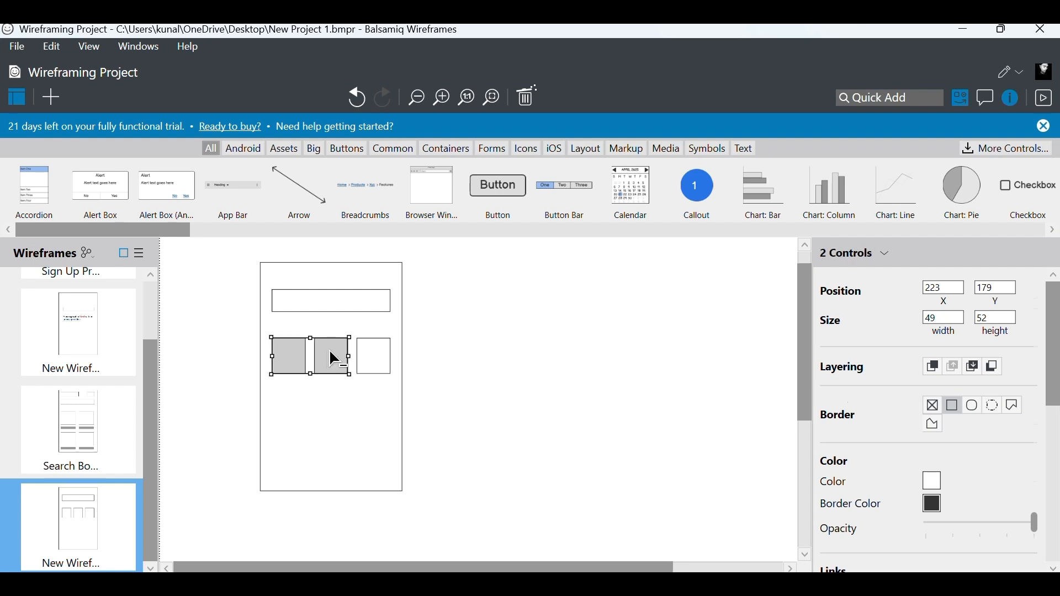
left_click(373, 350, "shift")
left_click_drag(373, 350, 376, 401)
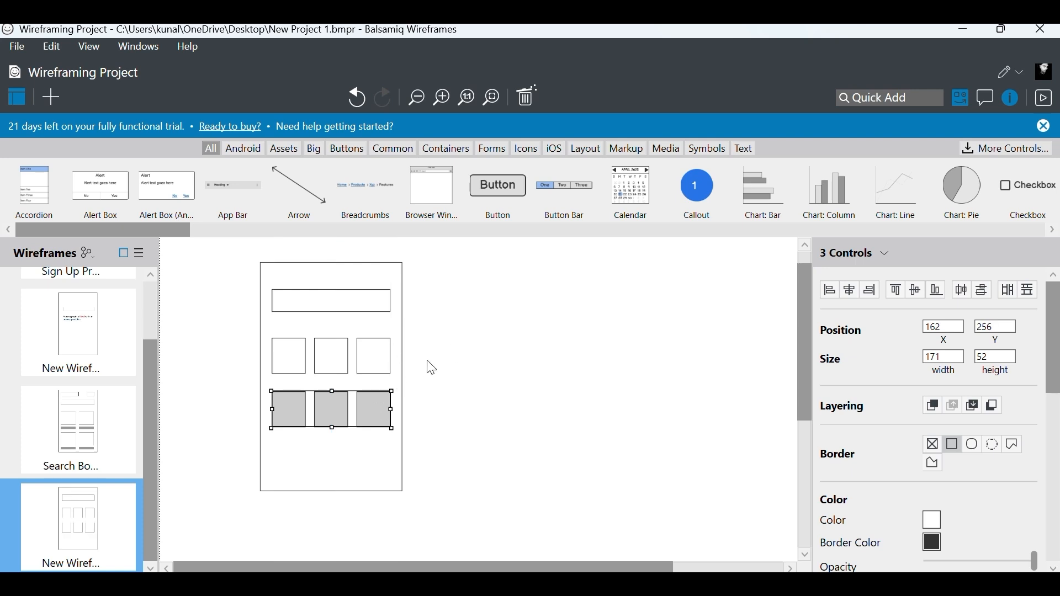
- Duplicate the second row of boxes as a third row at about Y 324, near the frame's lower edge
left_click(462, 348)
left_click(276, 413)
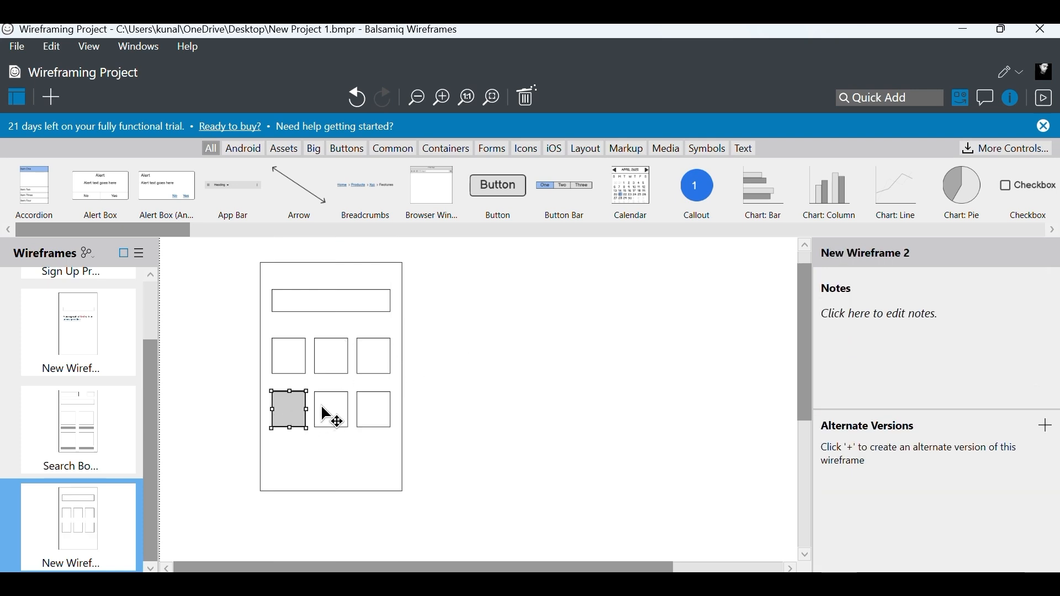
left_click(328, 414, "shift")
left_click(366, 407)
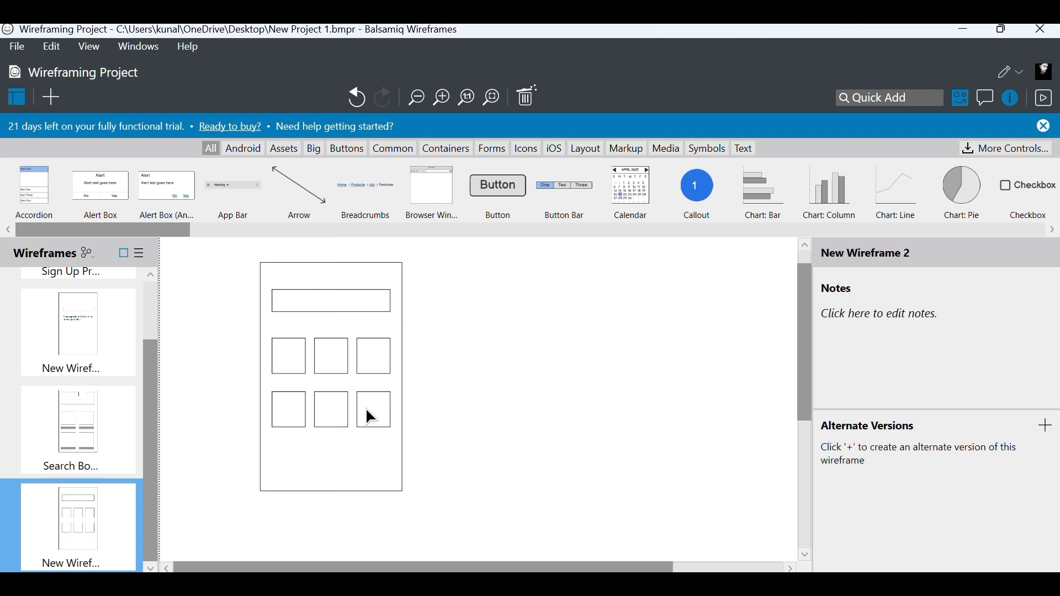
left_click(322, 409, "shift")
left_click(298, 409, "shift")
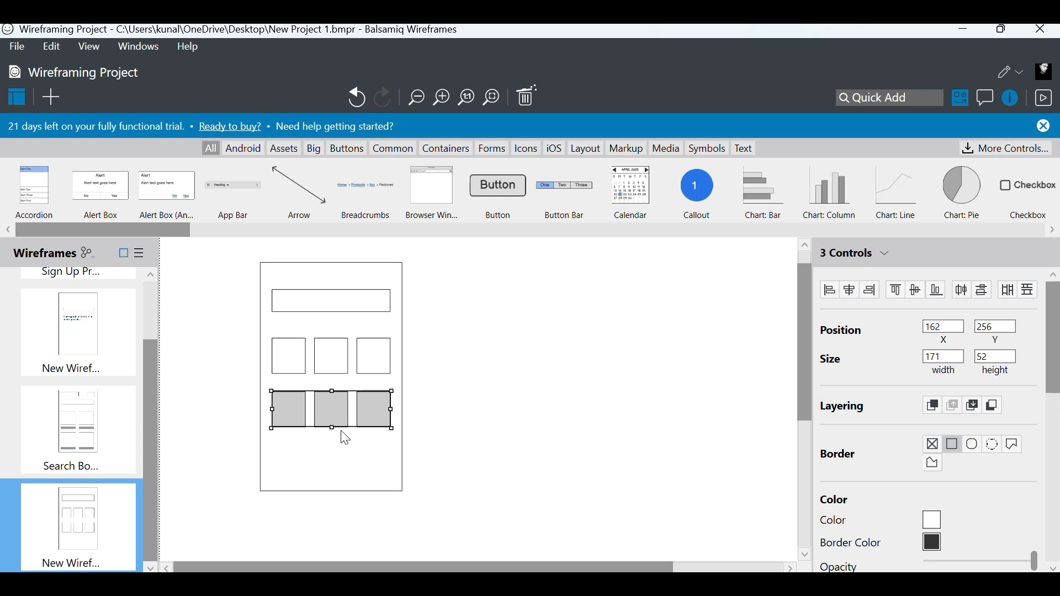
left_click_drag(329, 413, 327, 448)
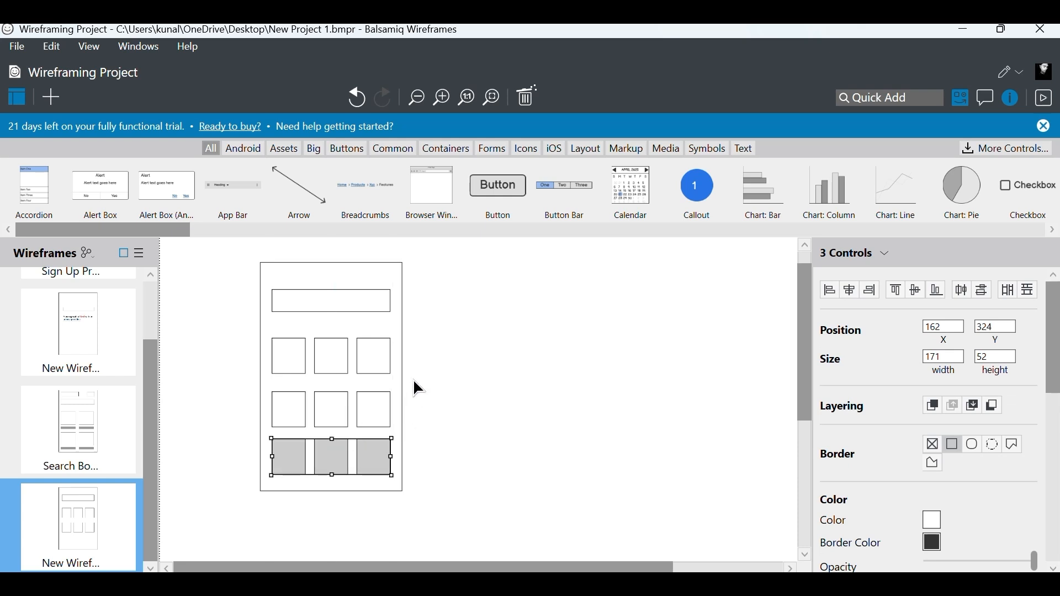
- Rename the wireframe with the three rows of boxes to "Category wise Book"
scroll(414, 379, "down", 2)
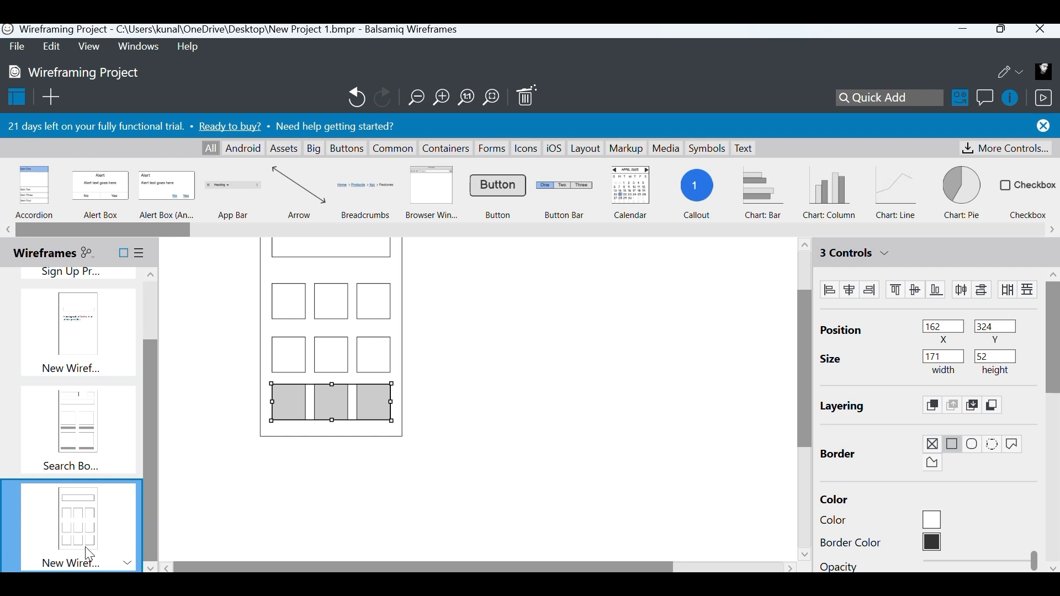
right_click(105, 555)
left_click(200, 459)
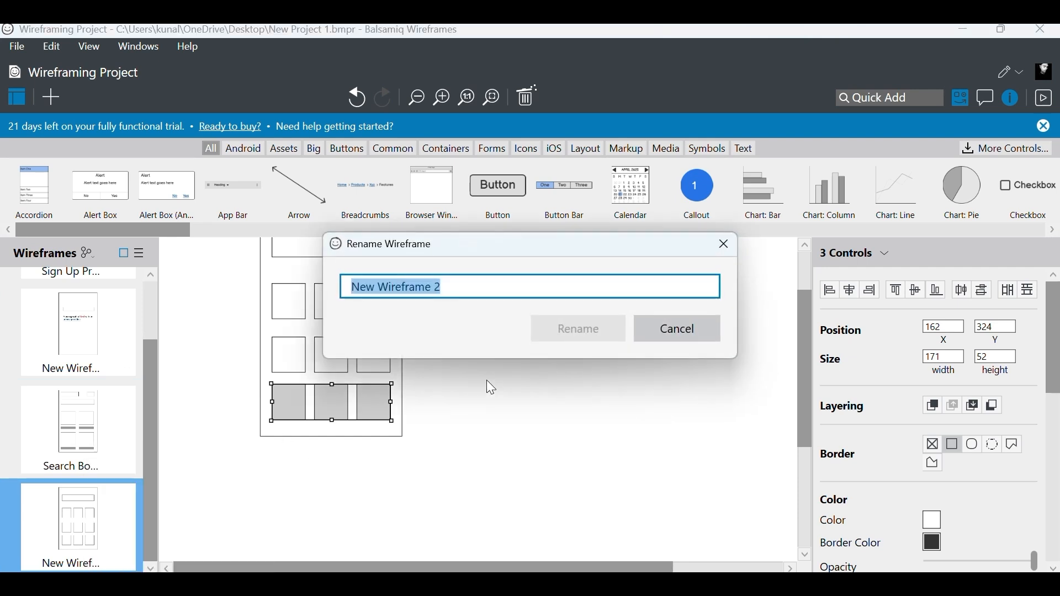
type("Cate")
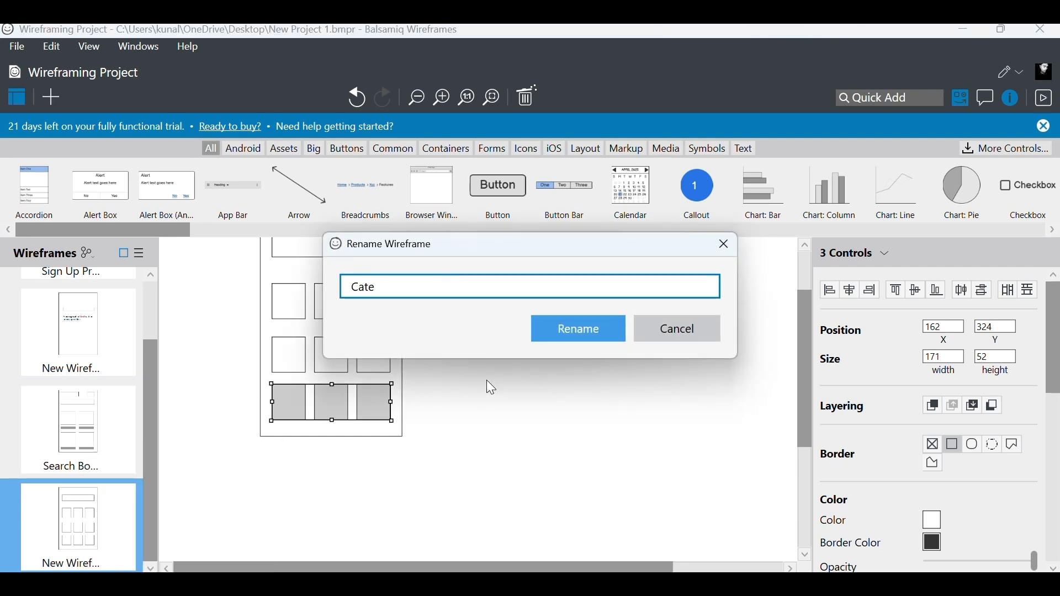
type("gory")
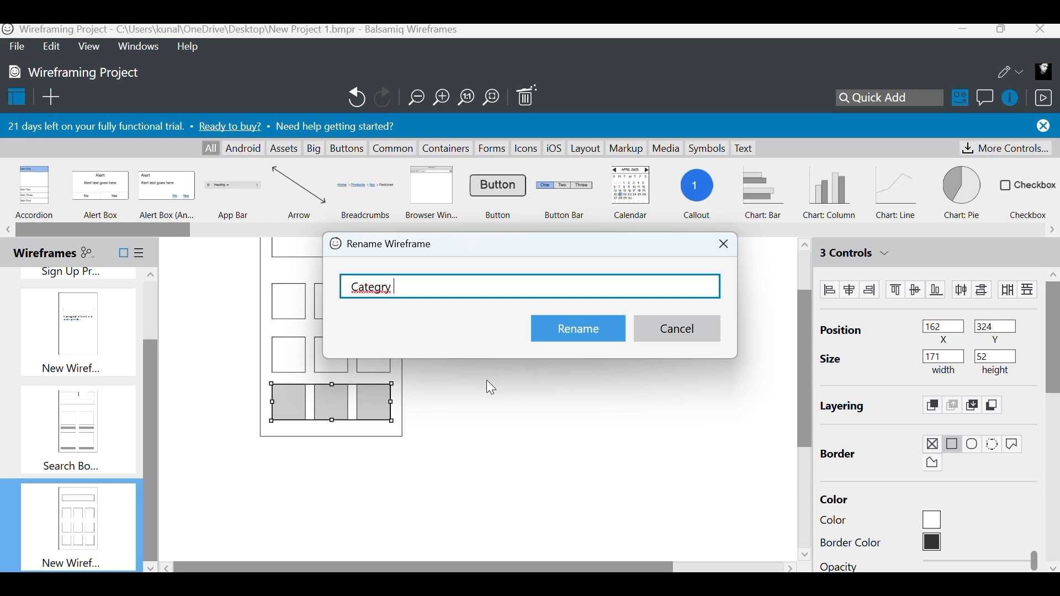
type(" wise book")
key("BackSpace")
type("B")
left_click(382, 288)
type("o")
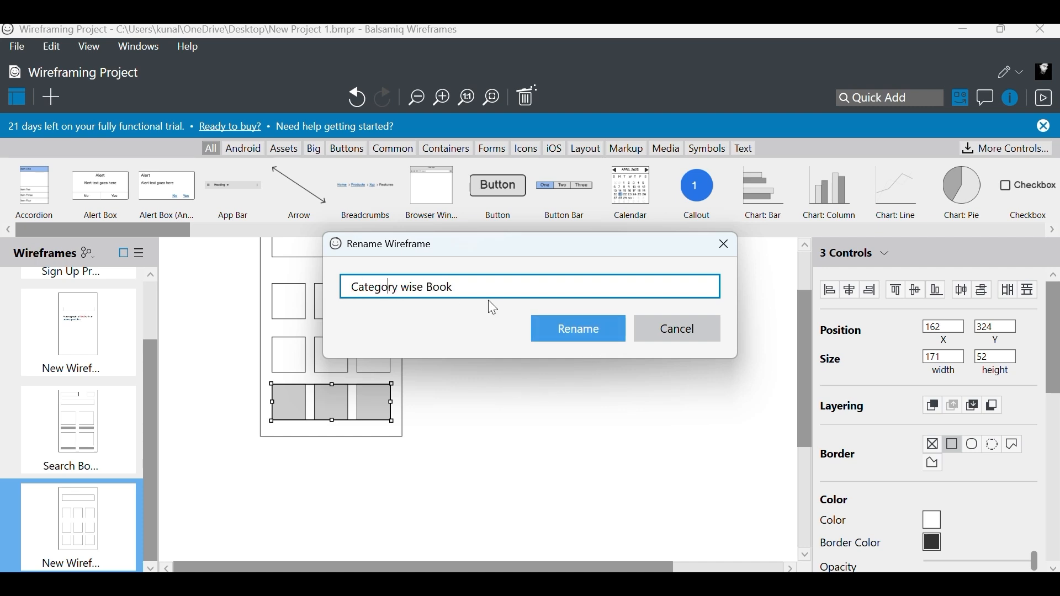
left_click(563, 324)
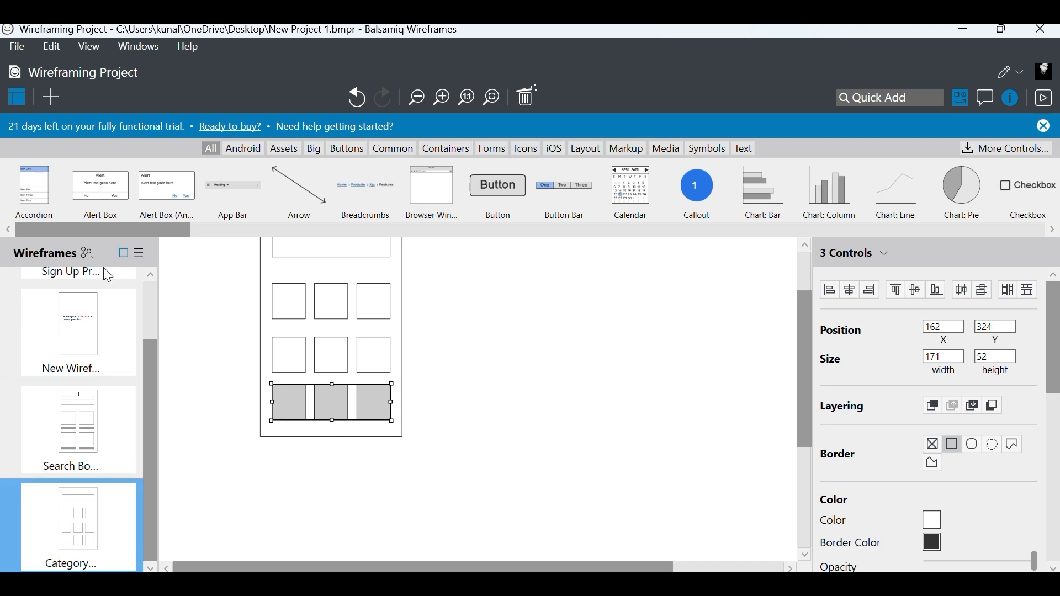
- Create a new wireframe and paste the 205 × 330 phone frame rectangle into it
left_click(54, 98)
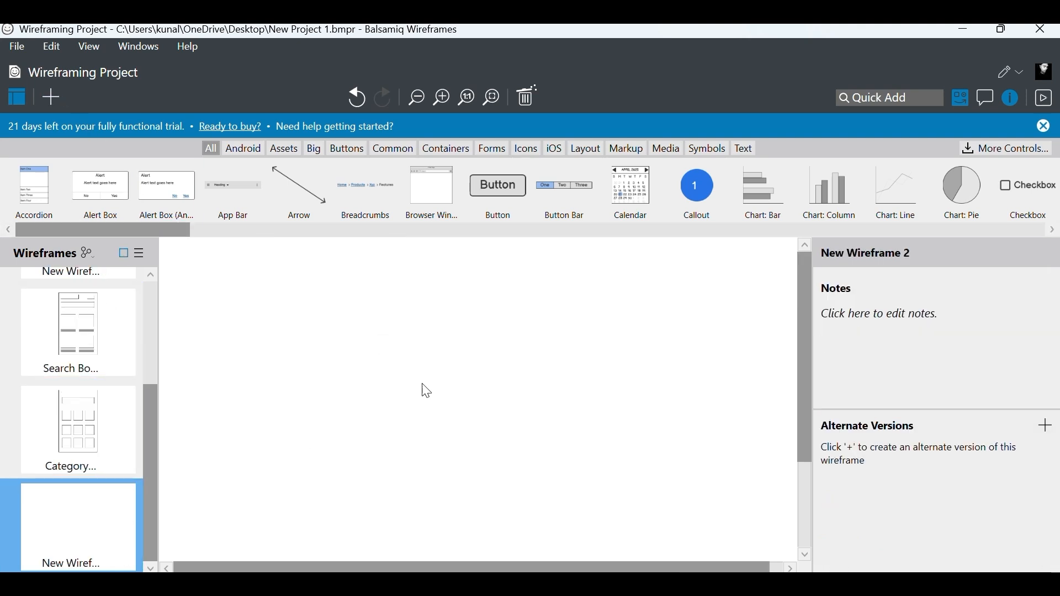
key("ctrl+v")
scroll(379, 405, "down", 1, "ctrl")
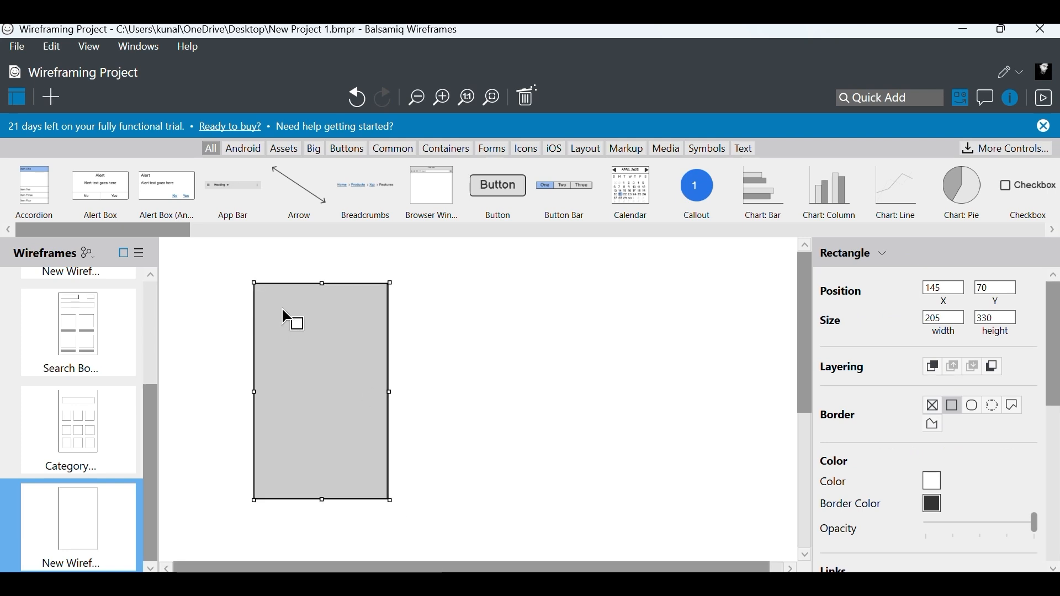
- Draw a rectangle, place it inside the frame's upper-left corner and resize it to about 85 × 91
left_click_drag(266, 299, 345, 377)
key("r")
left_click_drag(493, 288, 607, 407)
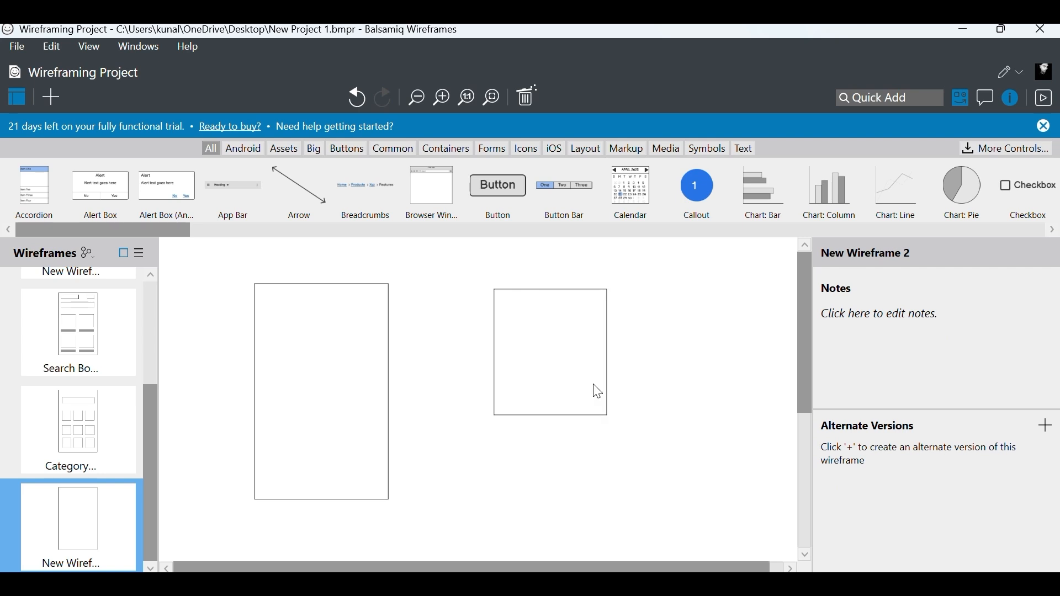
left_click_drag(319, 373, 296, 349)
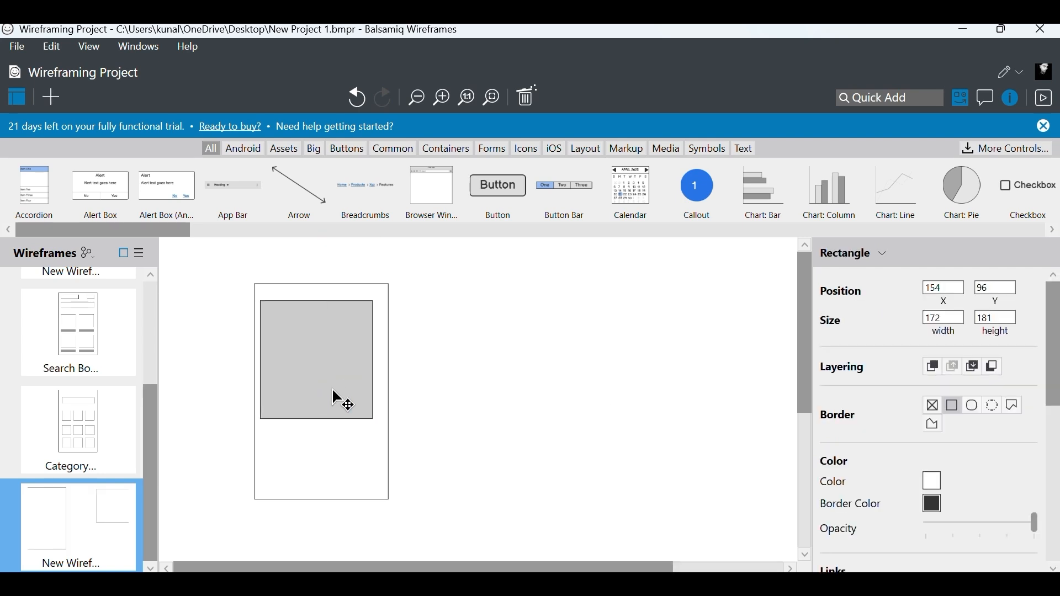
left_click_drag(375, 421, 301, 334)
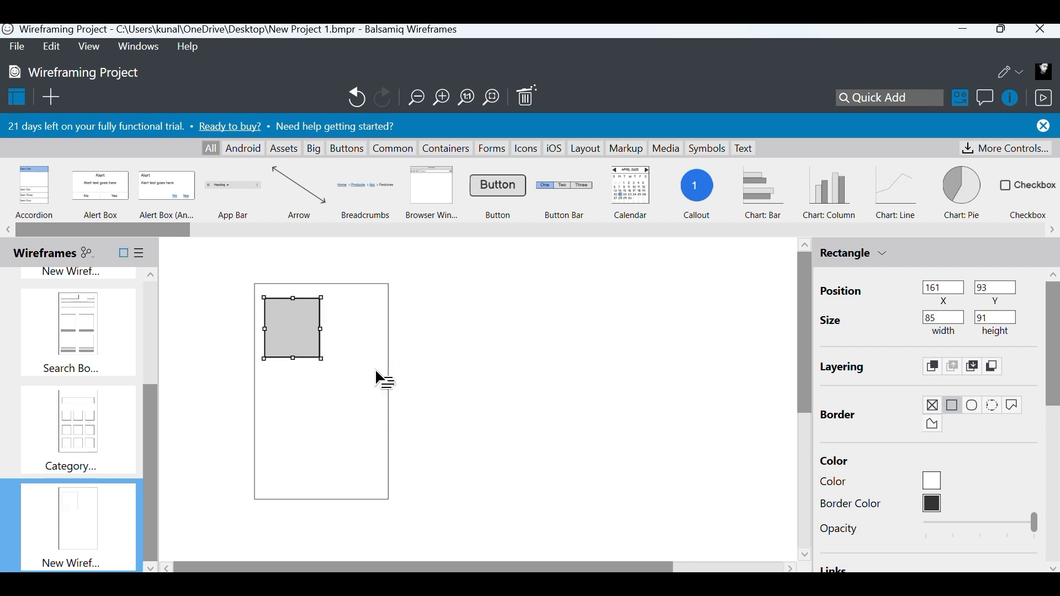
- Add a squiggly block of text about 173 × 83 below the square box, fitted within the frame
left_click_drag(264, 375, 371, 402)
left_click_drag(473, 355, 621, 431)
mouse_move(535, 386)
left_mouse_down()
mouse_move(293, 402)
mouse_move(315, 394)
left_mouse_up()
left_click_drag(415, 446, 380, 426)
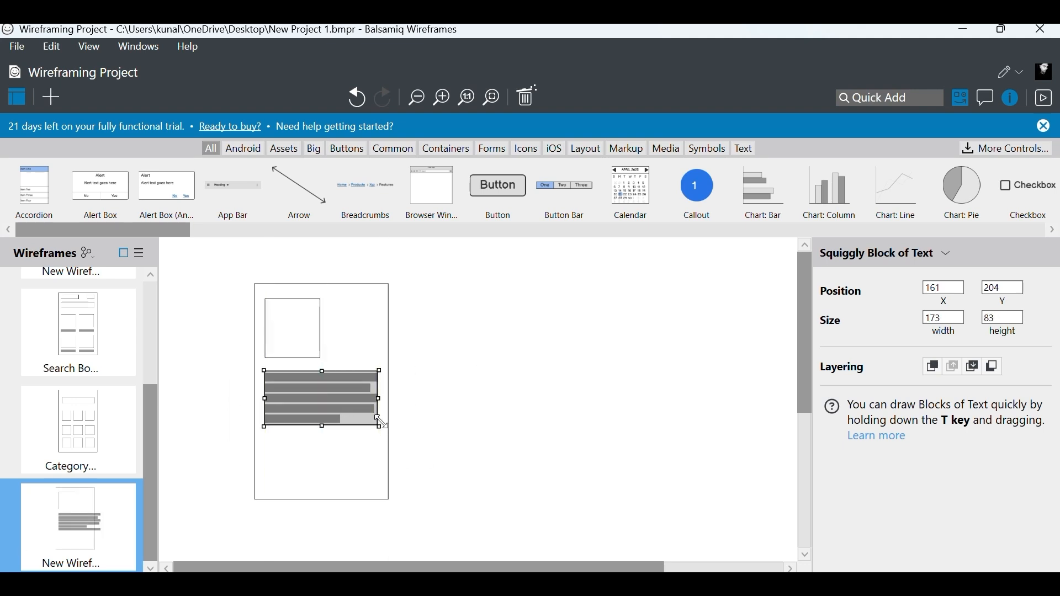
scroll(500, 421, "down", 1)
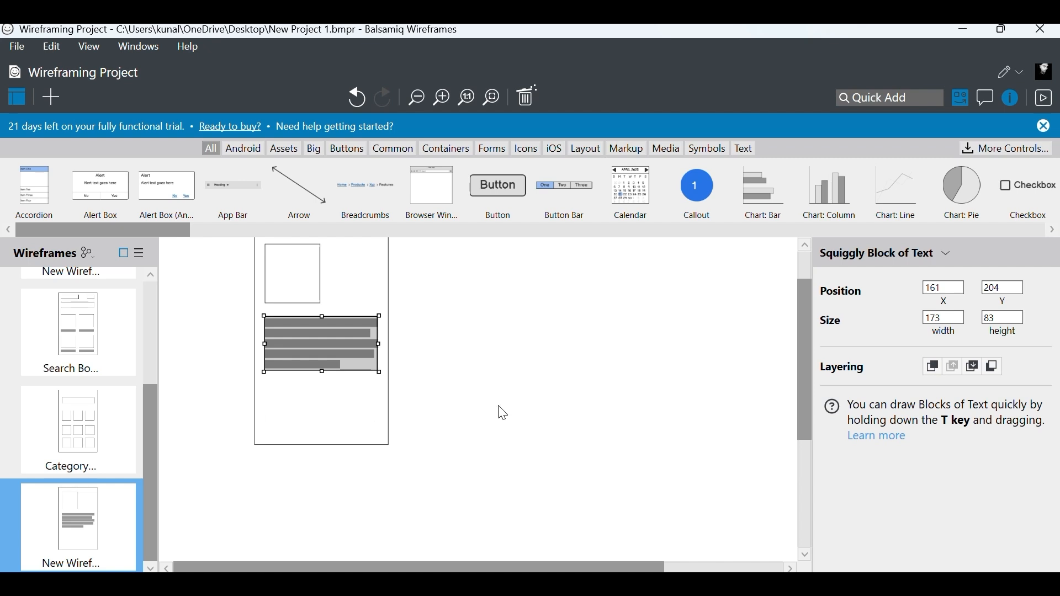
left_click(501, 410)
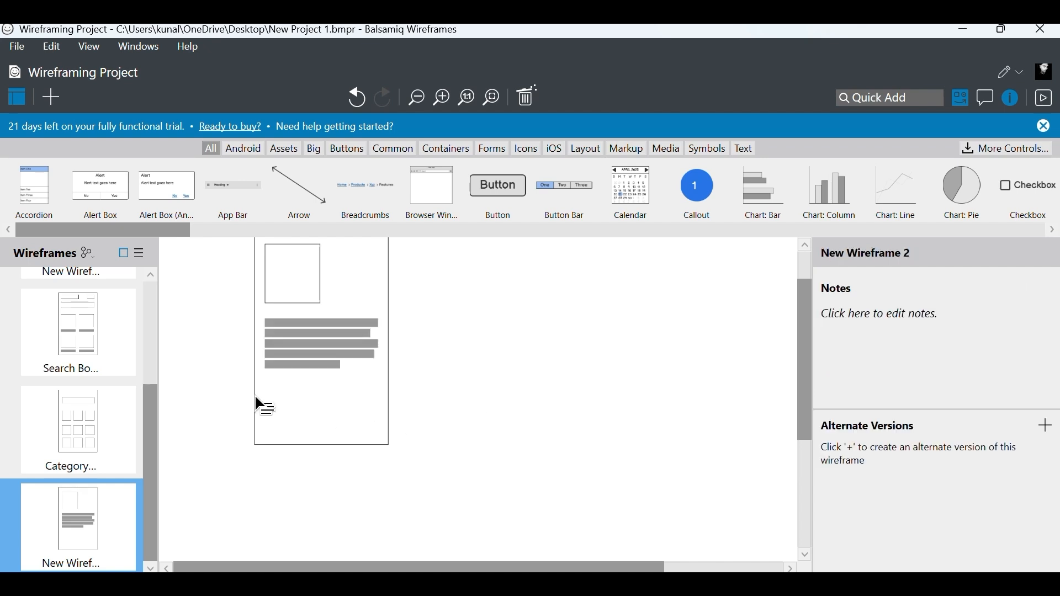
- Add a rectangle about 180 × 34 below the block of text, aligned with its starting edge
key("r")
mouse_move(459, 363)
left_mouse_down()
mouse_move(580, 406)
mouse_move(604, 407)
mouse_move(599, 397)
left_mouse_up()
mouse_move(521, 388)
left_mouse_down()
mouse_move(432, 390)
mouse_move(325, 413)
mouse_move(318, 403)
left_mouse_up()
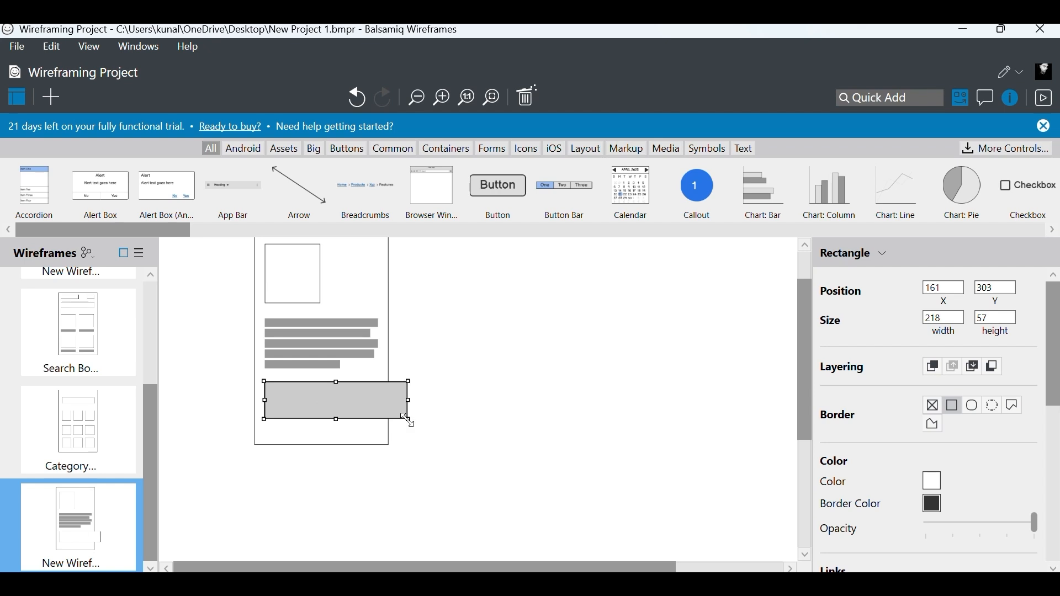
left_click_drag(409, 421, 385, 404)
left_click(438, 395)
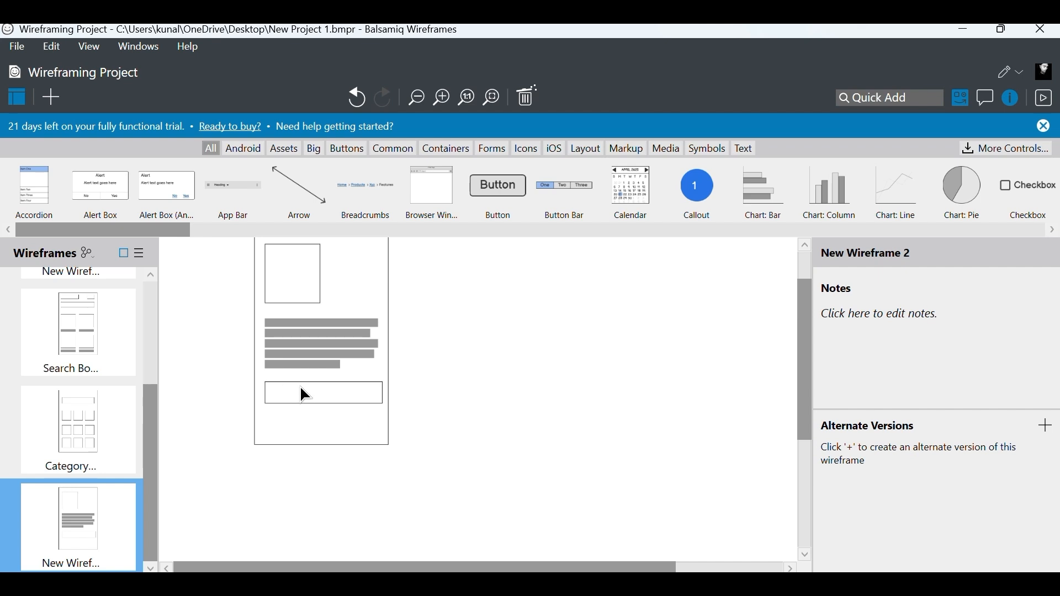
left_click(300, 386)
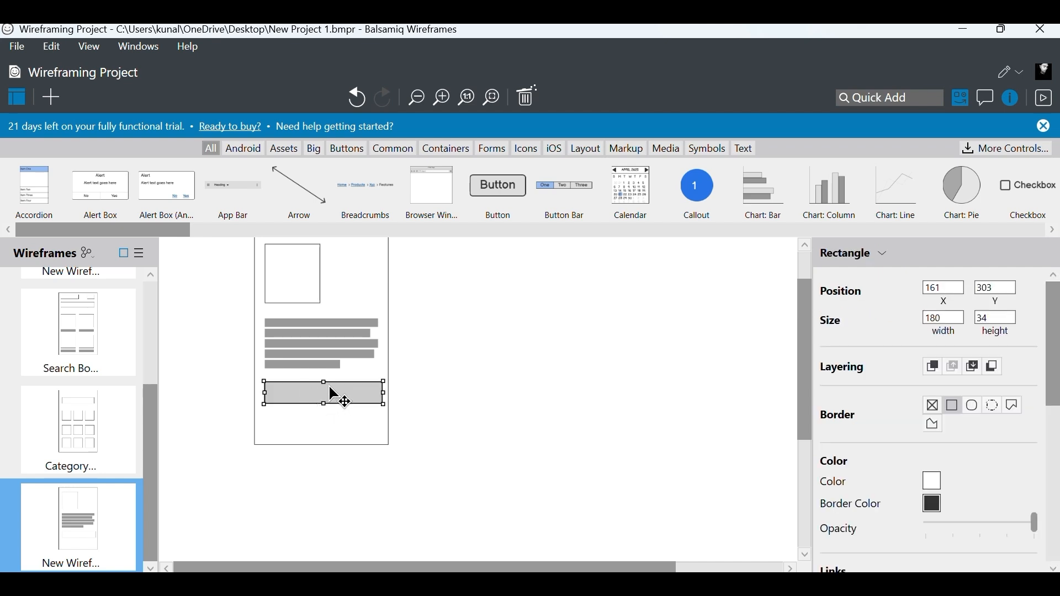
- Rename the wireframe to "Particular Book Info and Issue Order"
scroll(445, 383, "down", 1)
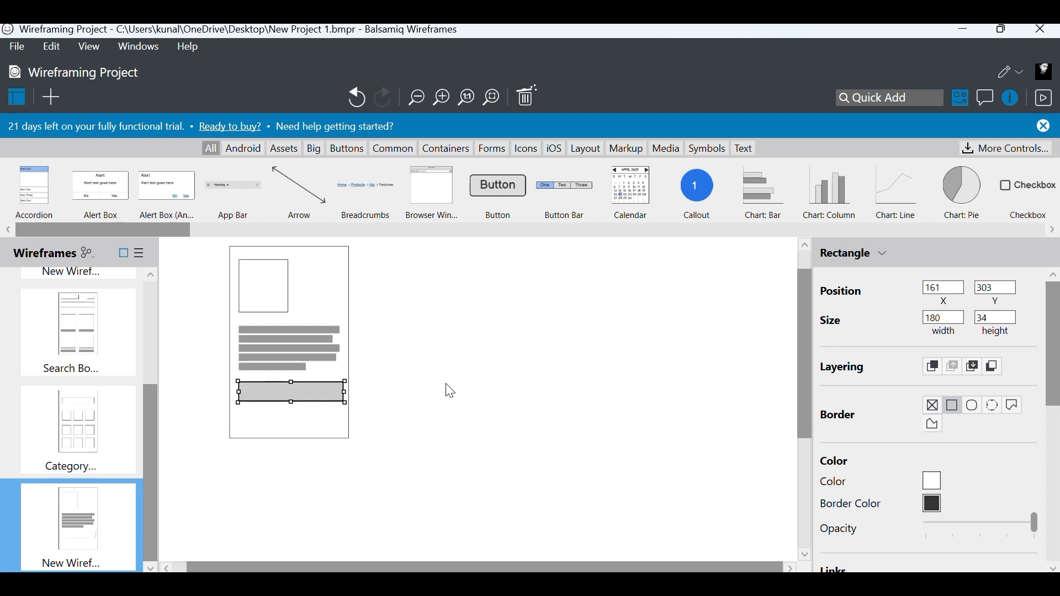
scroll(446, 383, "left", 1)
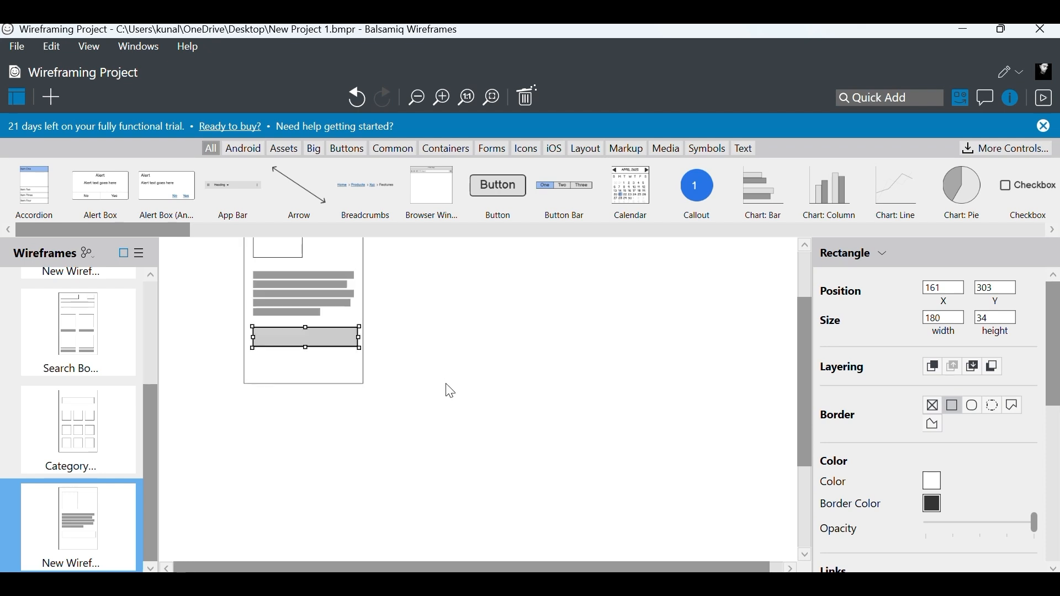
key("F2")
type("Particular Book Info")
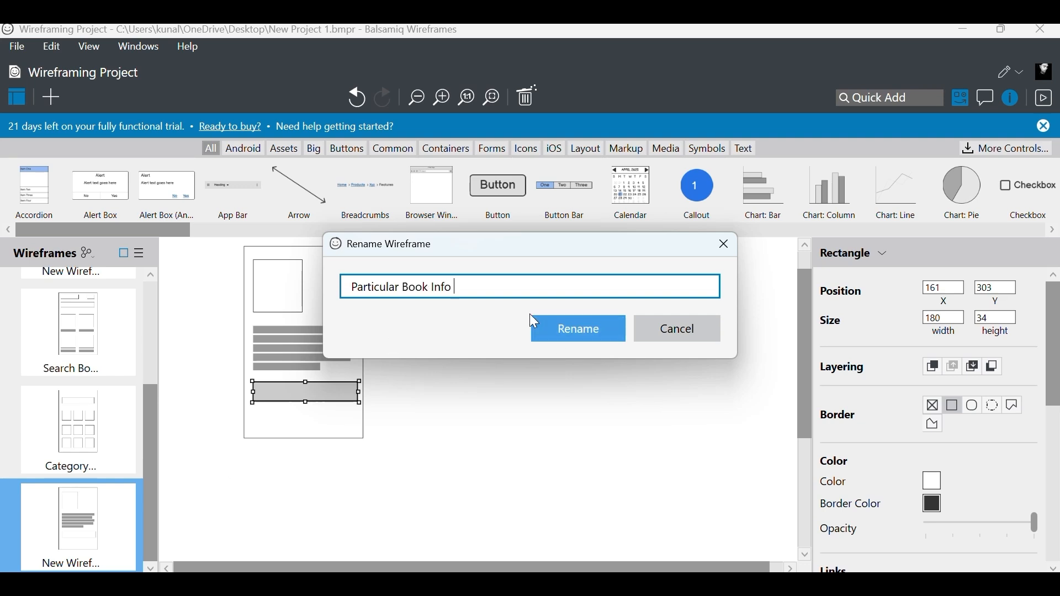
type(" and Issue Order")
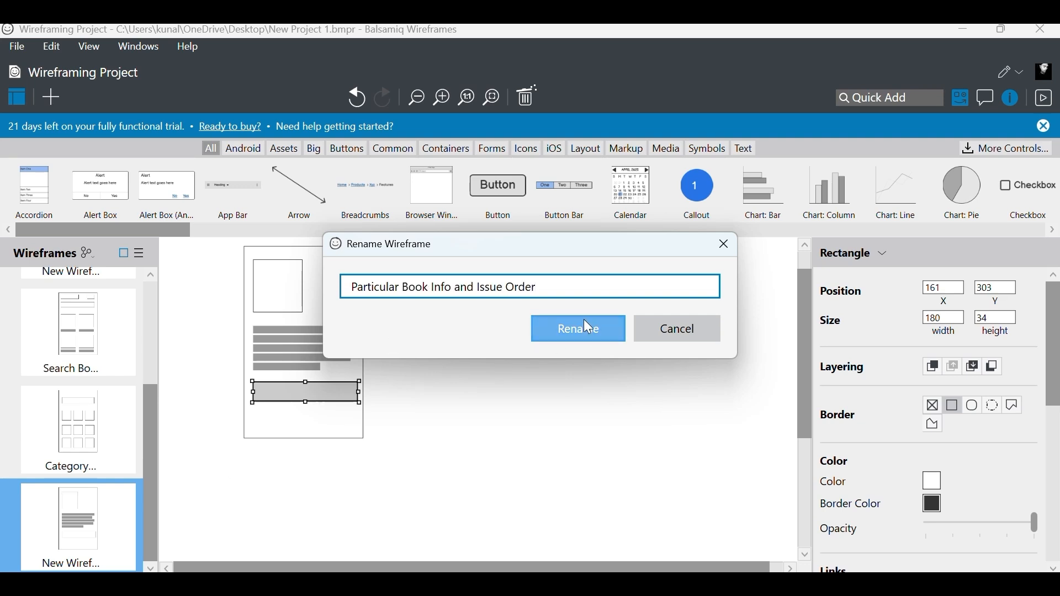
left_click(584, 328)
- Create another new wireframe and paste the phone frame rectangle into it
key("ctrl+n")
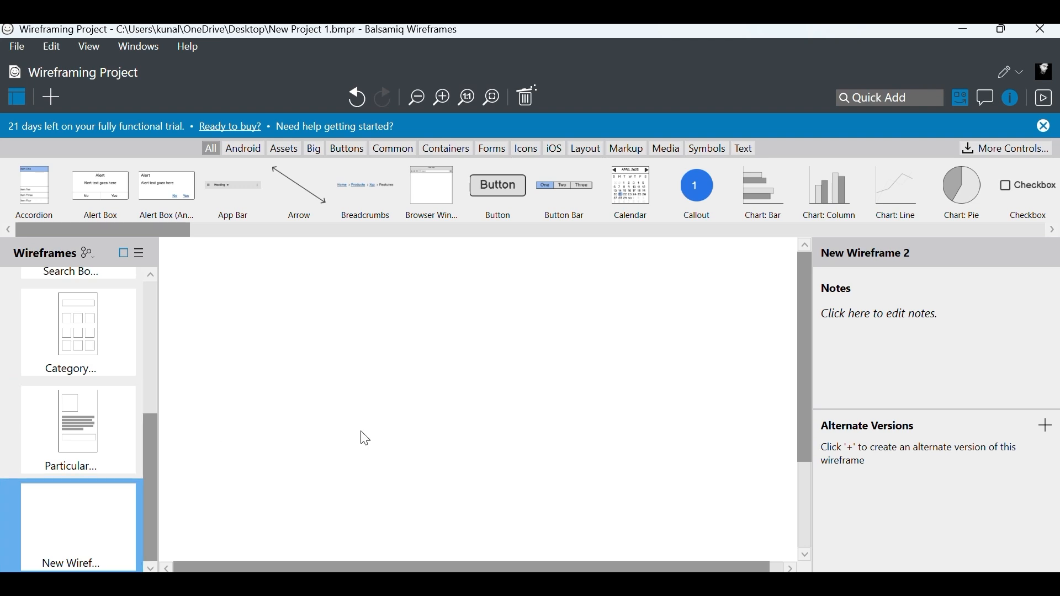
key("ctrl+v")
scroll(374, 380, "down", 1)
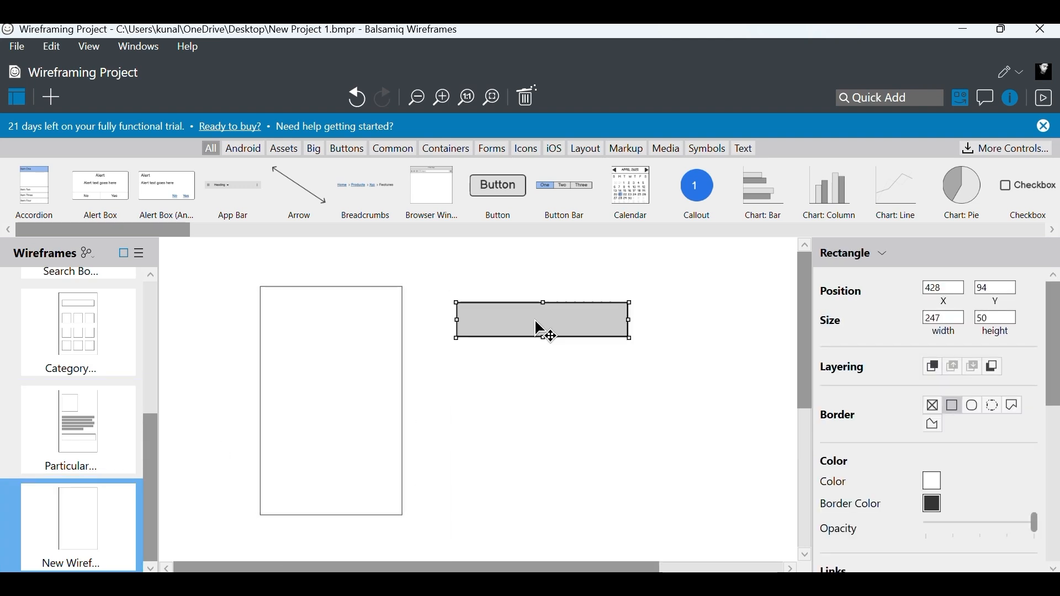
- Place a rectangle about 173 × 38 across the upper part of the frame
left_click_drag(539, 323, 362, 314)
left_click(445, 337)
left_click(441, 334)
left_click_drag(443, 336, 391, 328)
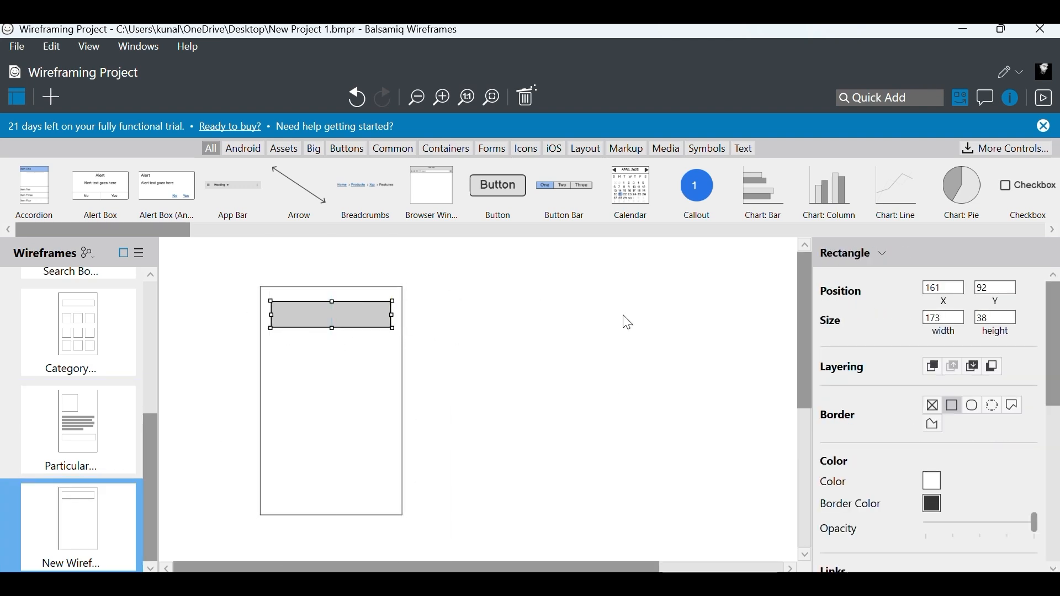
- Replace the rectangle near the frame's upper edge with a squiggly block of text about 172 × 43
left_click(624, 322)
key("y")
left_click_drag(272, 339, 393, 369)
left_click(328, 316)
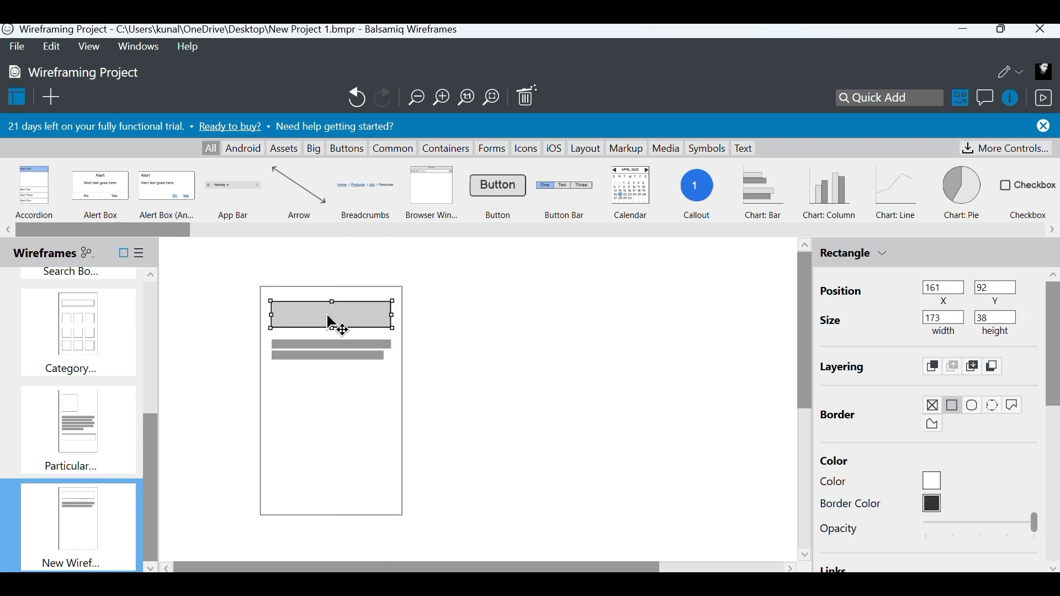
key("Delete")
left_click_drag(309, 348, 308, 319)
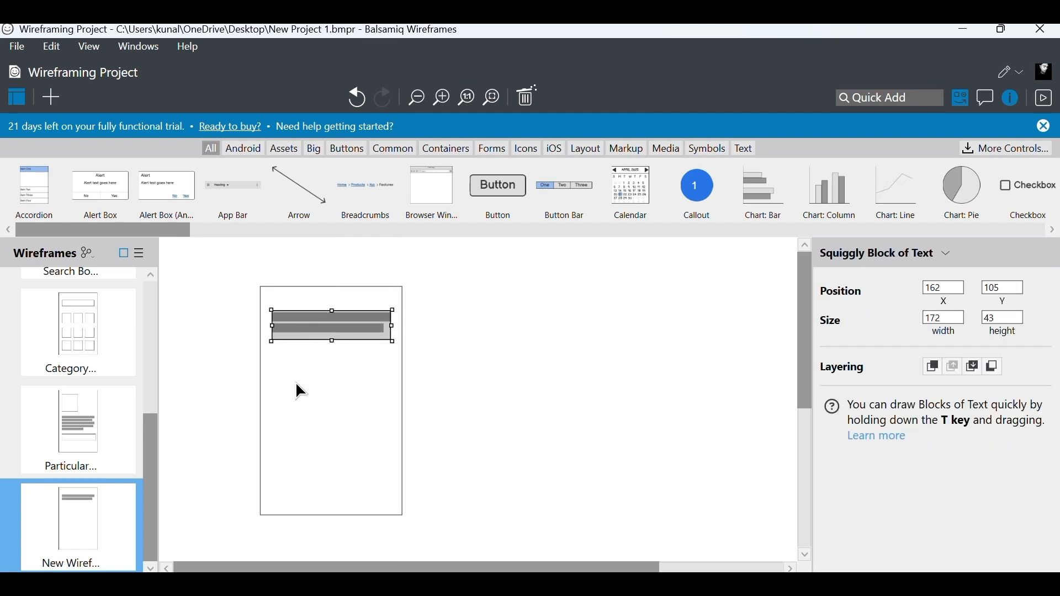
- Draw a rectangle about 174 × 35 below the squiggly block of text
key("r")
left_click_drag(270, 360, 394, 385)
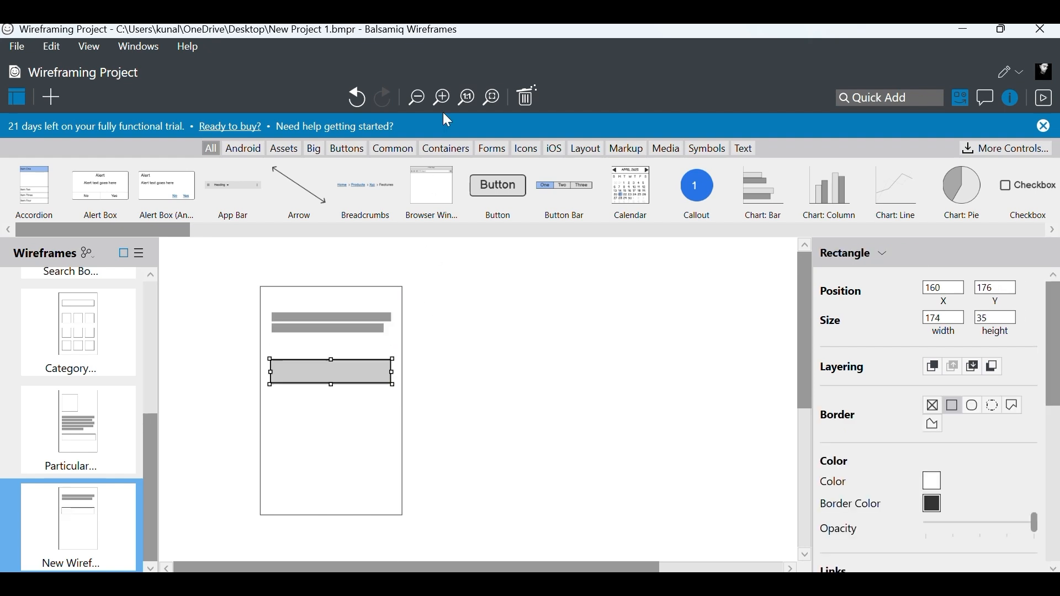
key("t")
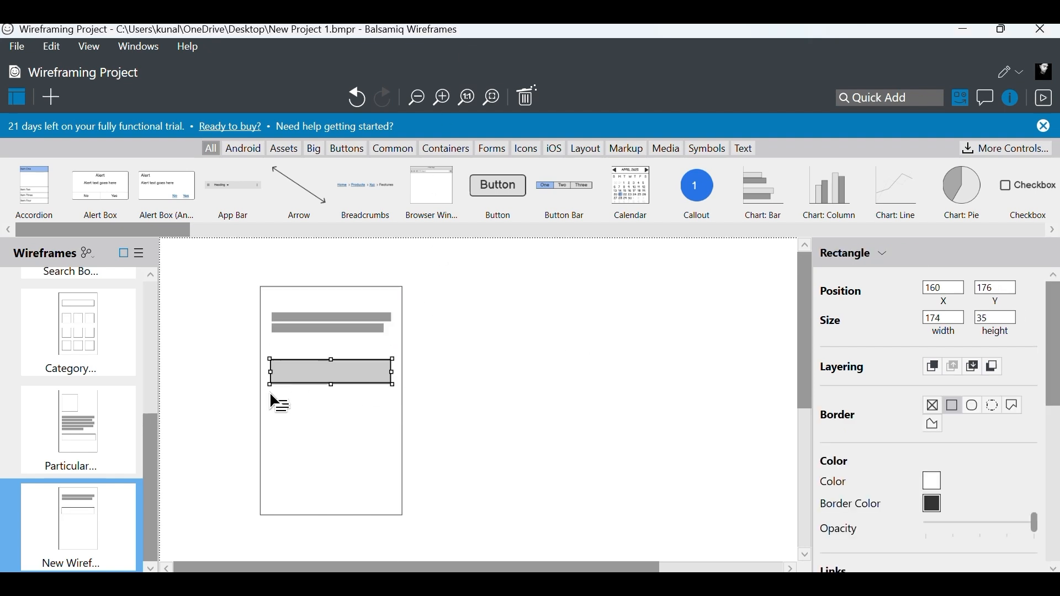
left_click_drag(270, 393, 389, 414)
left_click_drag(507, 341, 571, 368)
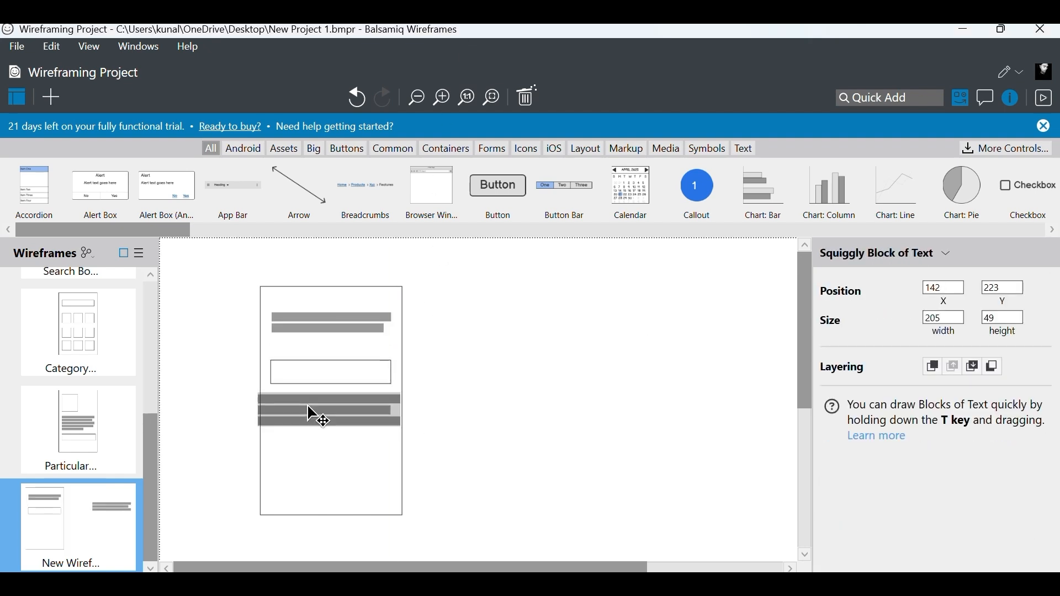
- Add a text paragraph about 174 × 34 reading "Date Availability" directly below the rectangle
mouse_move(391, 420)
left_mouse_down()
mouse_move(407, 425)
mouse_move(393, 413)
left_mouse_up()
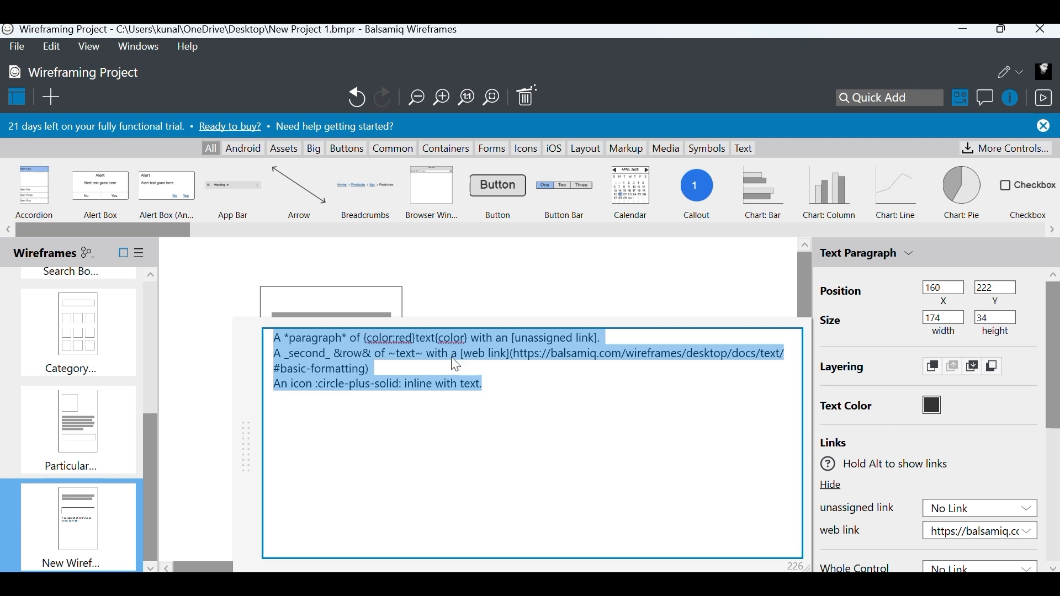
key("BackSpace")
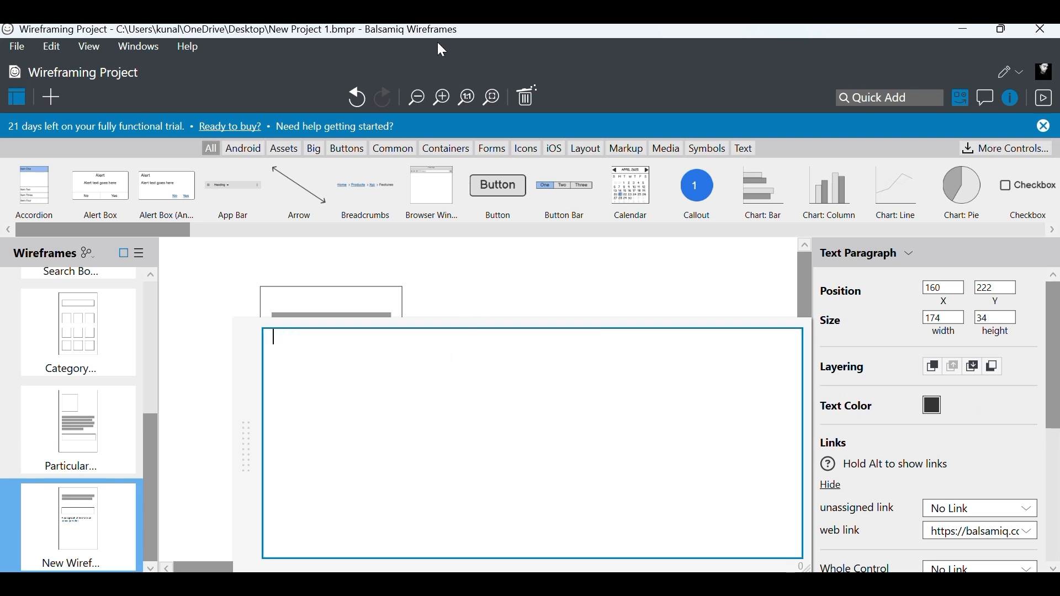
key("ctrl+z")
type("Date Availability")
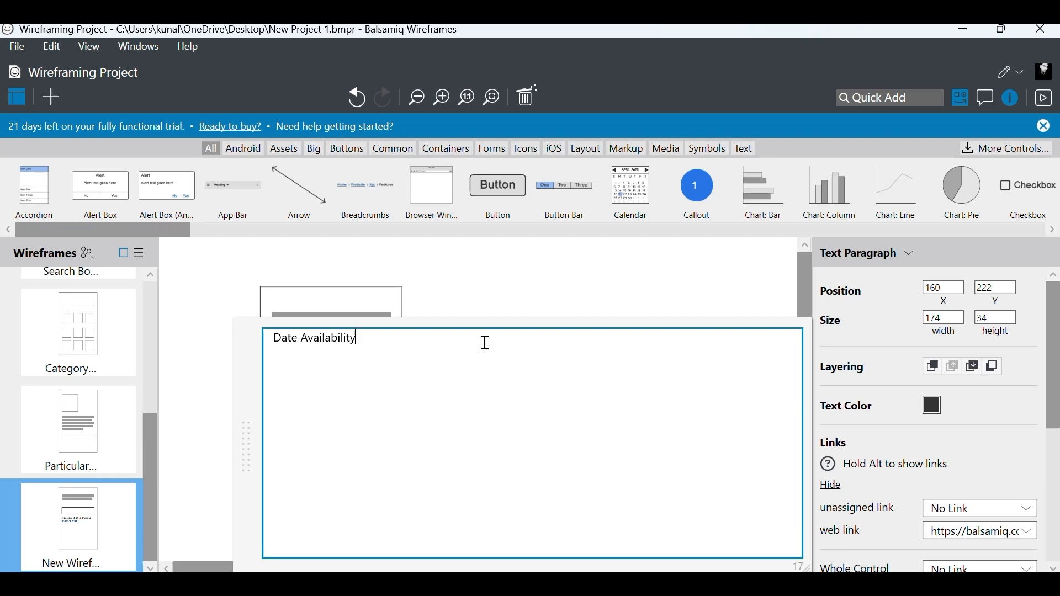
left_click(466, 376)
- Duplicate the rectangle and its label further down the frame, and change the copied label to "Issued/Not Isssued"
left_click_drag(304, 319, 300, 398)
double_click(305, 397)
type("Issued")
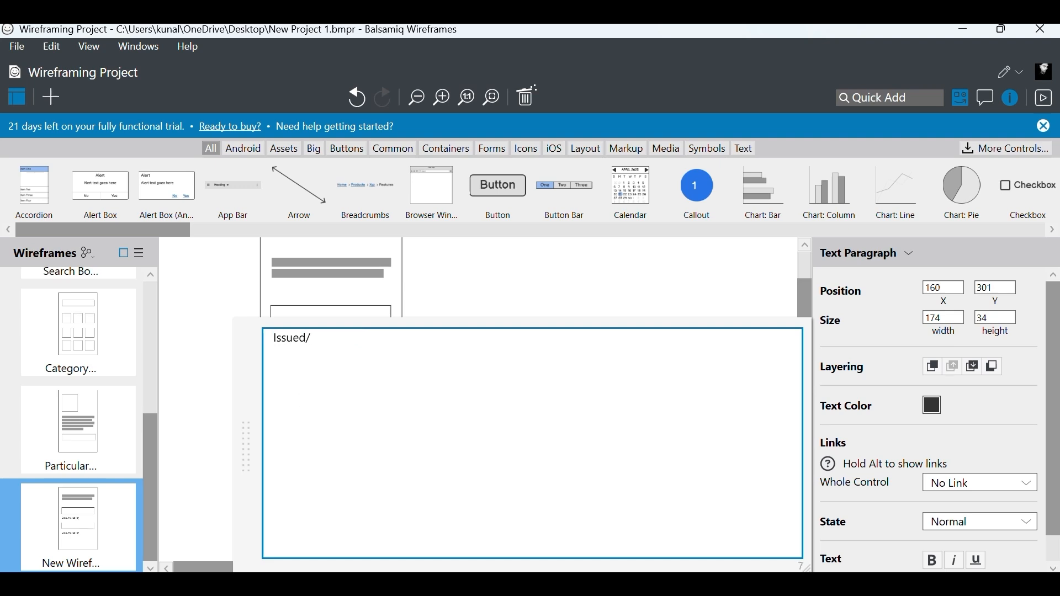
type("/Not Isssued")
left_click(436, 381)
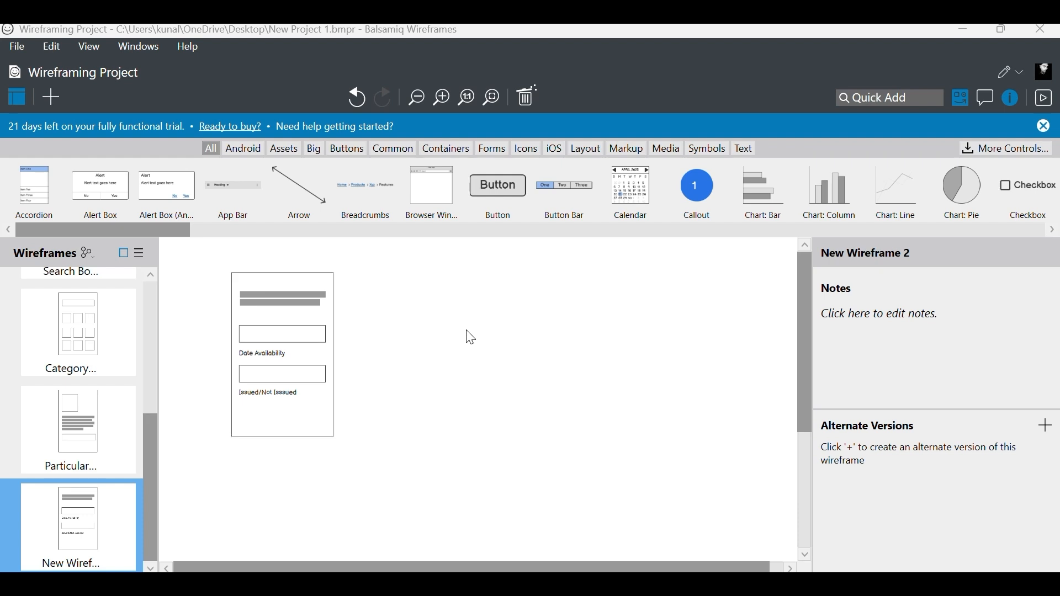
left_click(416, 97)
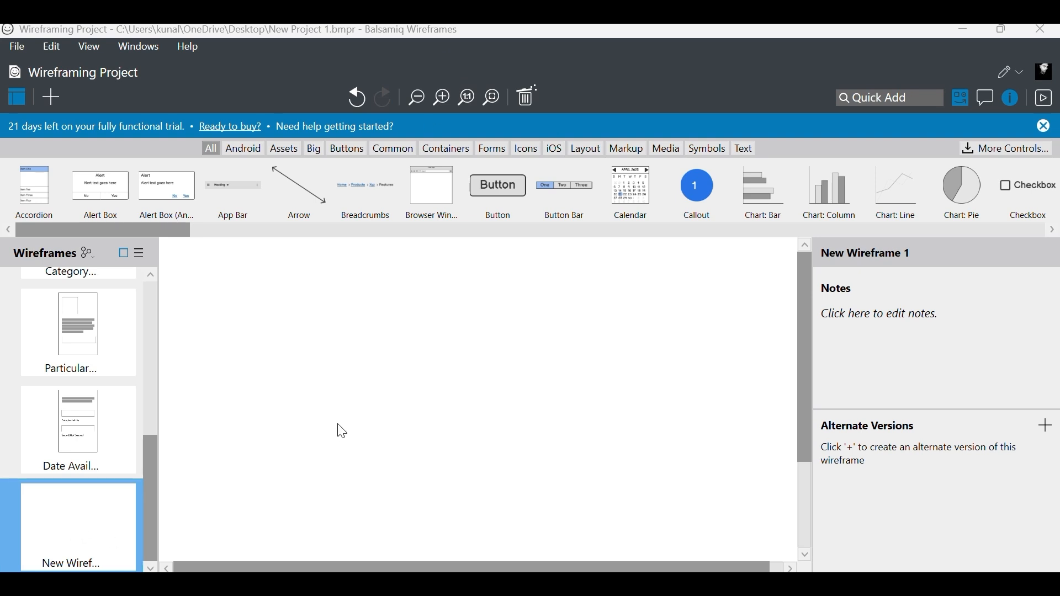
- Paste the phone frame into the new wireframe and draw a small rectangle in its upper-right corner
key("ctrl+v")
scroll(364, 372, "down", 1)
key("ctrl+2")
mouse_move(509, 303)
left_mouse_down()
mouse_move(549, 347)
mouse_move(522, 314)
left_mouse_up()
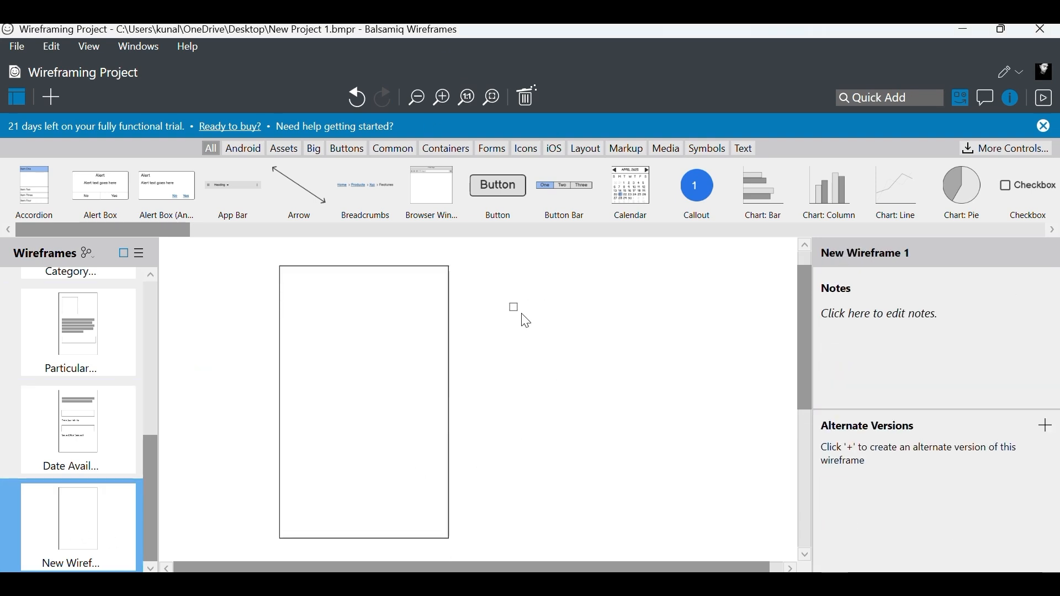
key("r")
mouse_move(358, 296)
left_mouse_down()
mouse_move(404, 329)
mouse_move(408, 286)
mouse_move(403, 297)
mouse_move(416, 293)
left_mouse_up()
- Duplicate the frame beside the first and draw a half-width menu panel along its right edge, holding four stacked rectangles
left_click(409, 425)
left_click_drag(409, 425, 546, 393)
left_click(431, 283)
key("r")
left_click_drag(565, 266, 657, 540)
mouse_move(572, 287)
left_mouse_down()
mouse_move(650, 303)
mouse_move(610, 316)
mouse_move(627, 381)
mouse_move(757, 397)
left_mouse_up()
- Add a text paragraph about 92 × 32 reading "Books issued" below the four stacked rectangles
left_click(578, 389)
left_click_drag(702, 380, 595, 405)
double_click(611, 403)
type("Books issued")
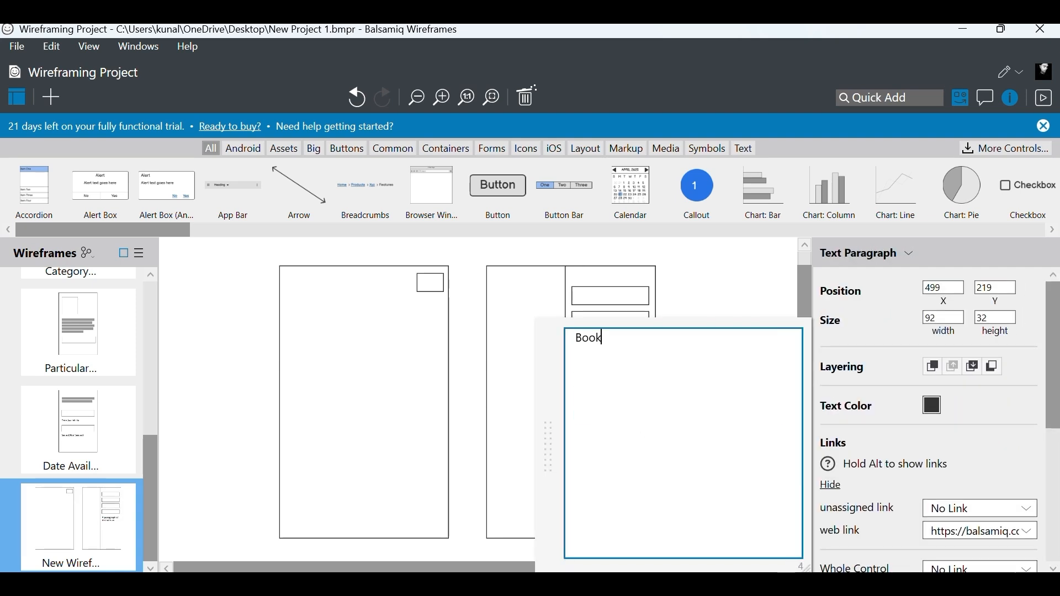
left_click(713, 409)
scroll(708, 402, "down", 3)
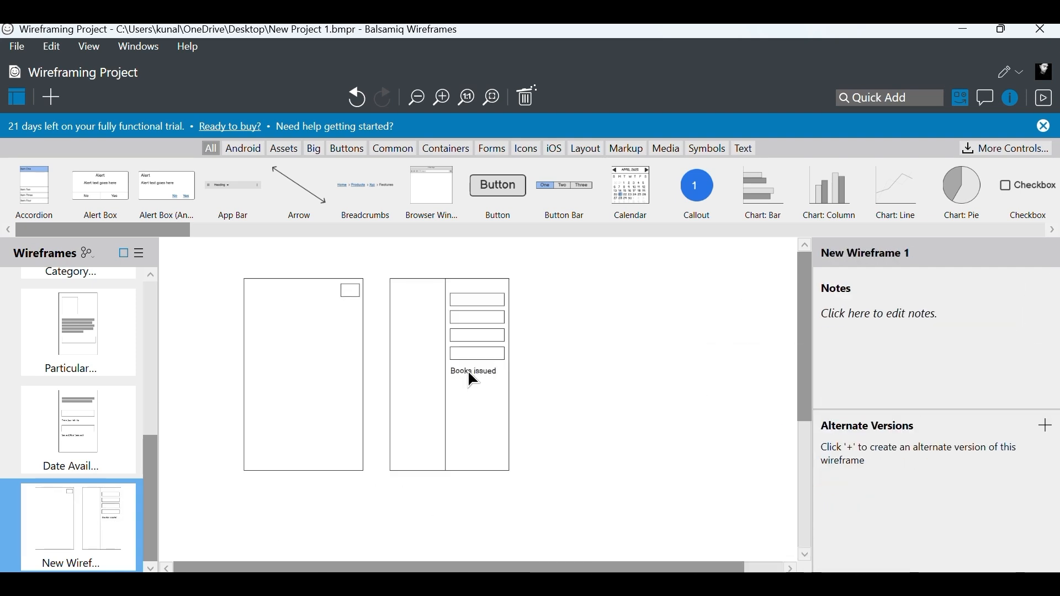
- Create a wireframe with the pasted phone frame and three rectangles about 81 × 89, two in the upper row and one beneath the left one
left_click(51, 97)
key("ctrl+v")
scroll(504, 418, "down", 1)
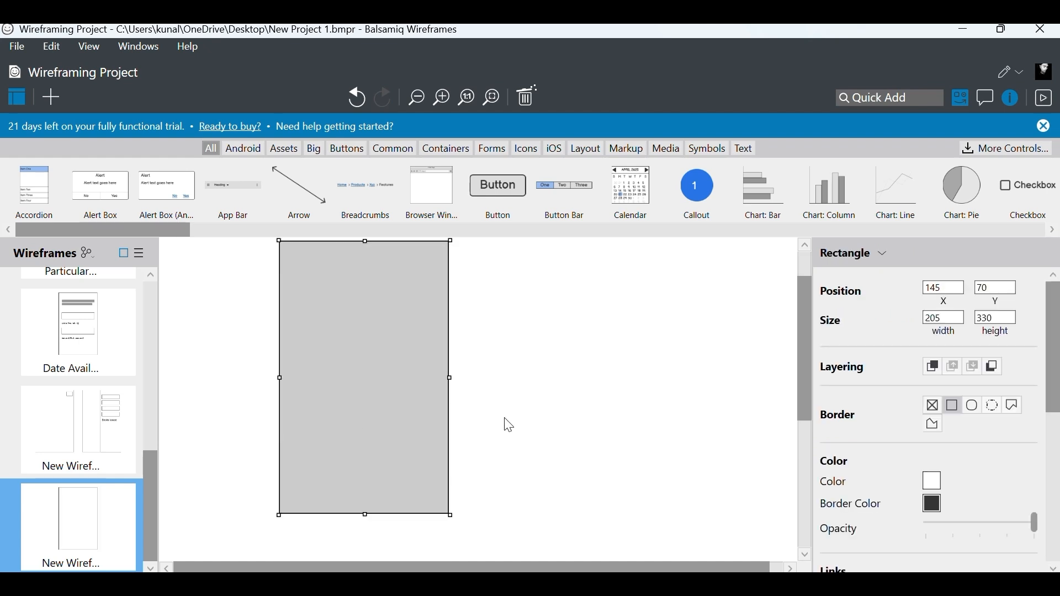
key("r")
mouse_move(287, 253)
left_mouse_down()
mouse_move(303, 289)
mouse_move(353, 328)
left_mouse_up()
left_click_drag(336, 290, 396, 297)
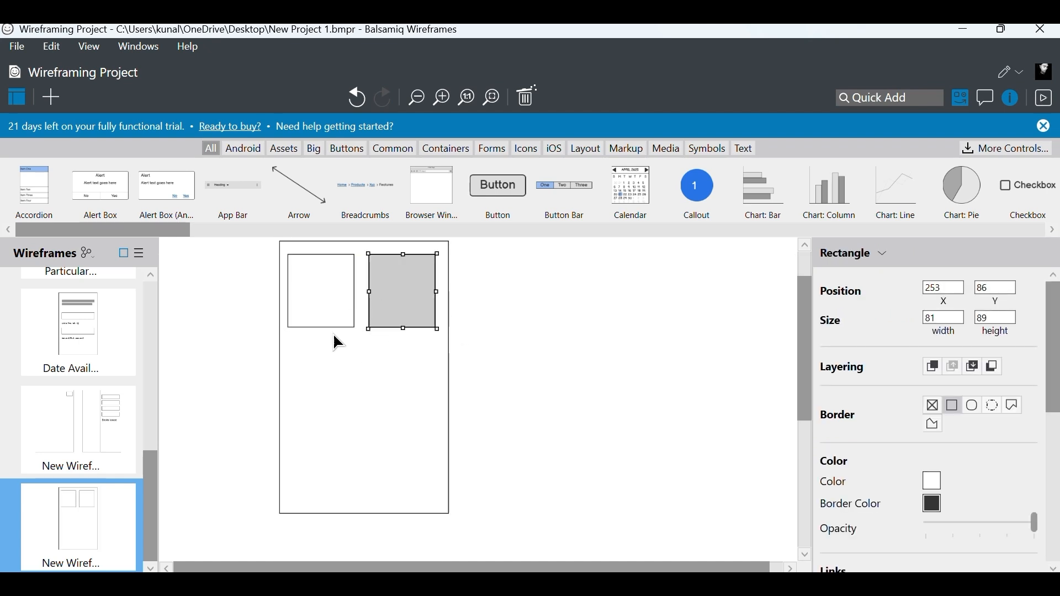
scroll(322, 336, "up", 1)
left_click_drag(413, 354, 339, 431)
- Draw a second phone-sized frame to the right of the frame with the three book boxes
key("ctrl+minus")
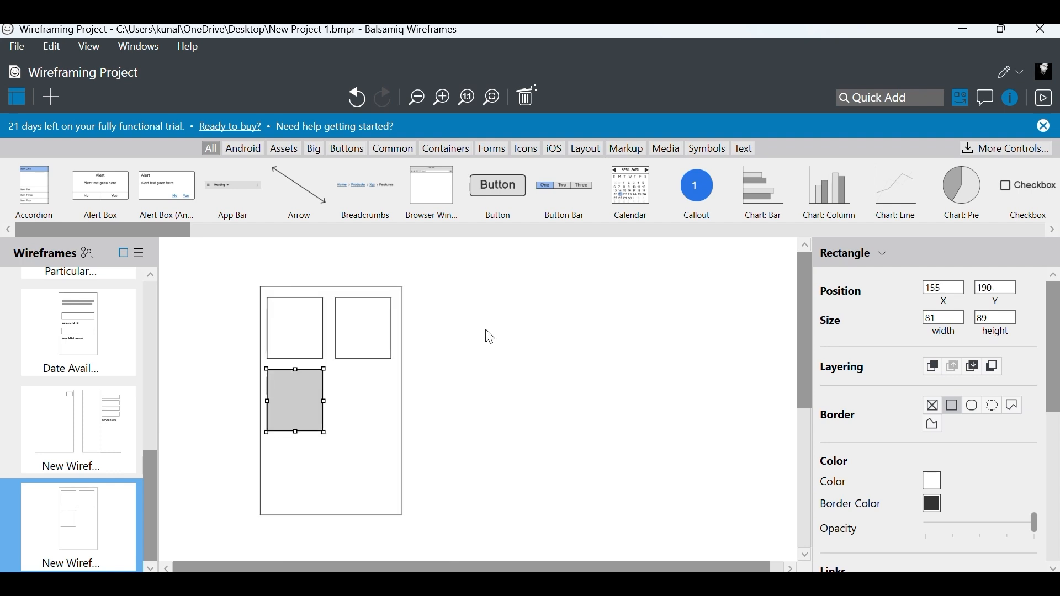
key("ctrl+minus")
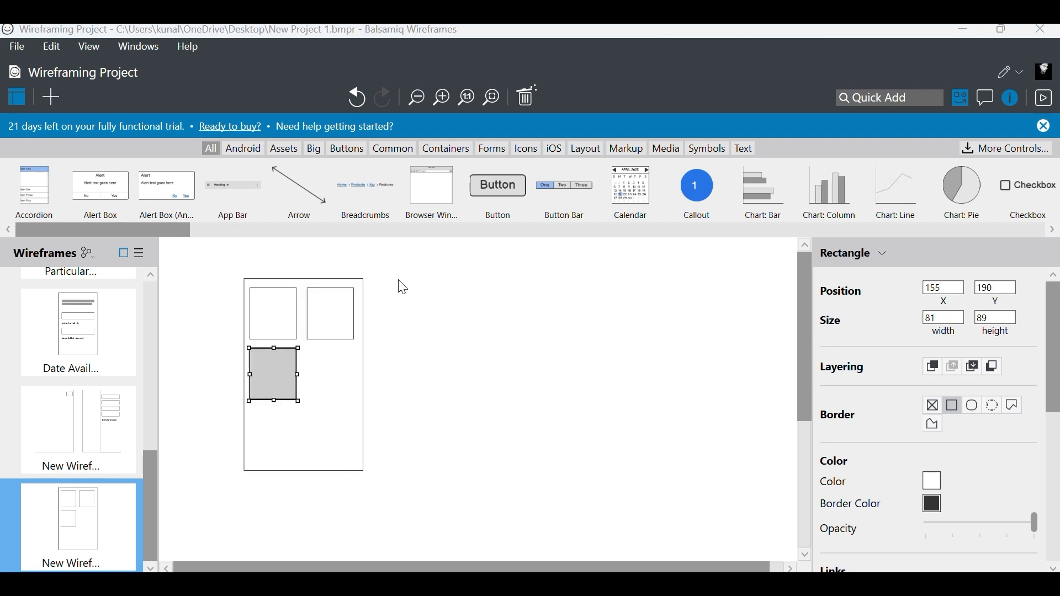
left_click_drag(397, 280, 540, 473)
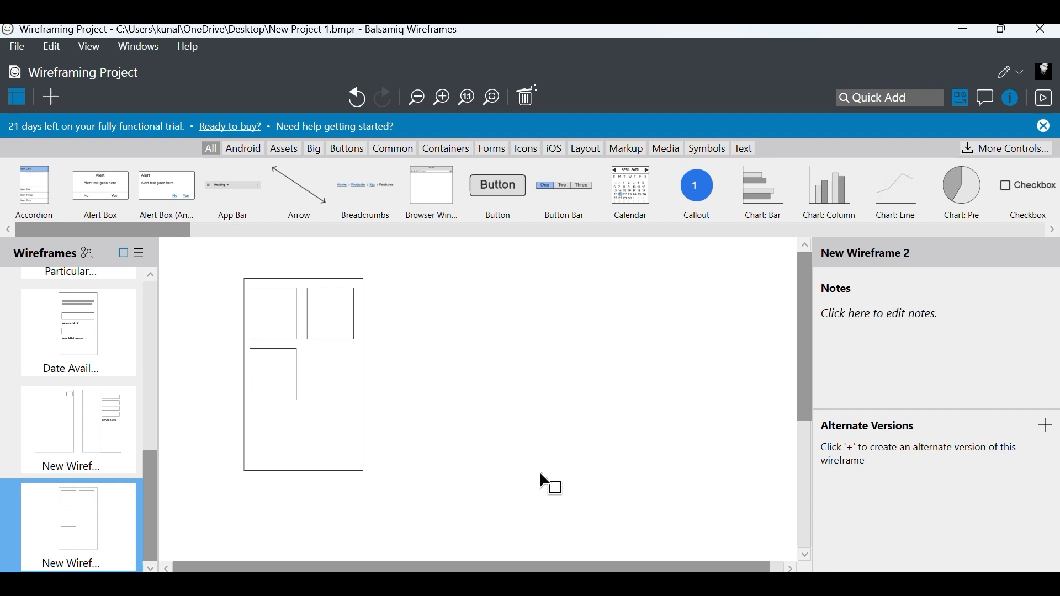
- Add a text paragraph about 188 × 78 inside the second frame reading "User Have not issued any kind of book"
mouse_move(433, 333)
left_mouse_down()
mouse_move(530, 379)
mouse_move(732, 372)
left_mouse_up()
left_click_drag(644, 343, 472, 353)
left_click_drag(559, 379, 534, 376)
left_click_drag(471, 353, 476, 353)
double_click(476, 353)
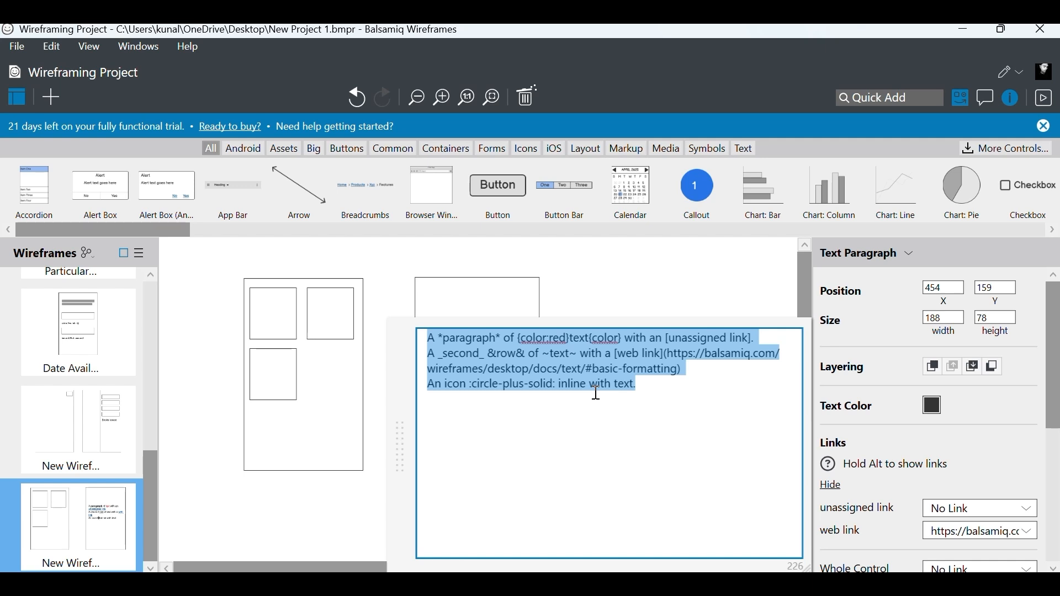
type("User Have no")
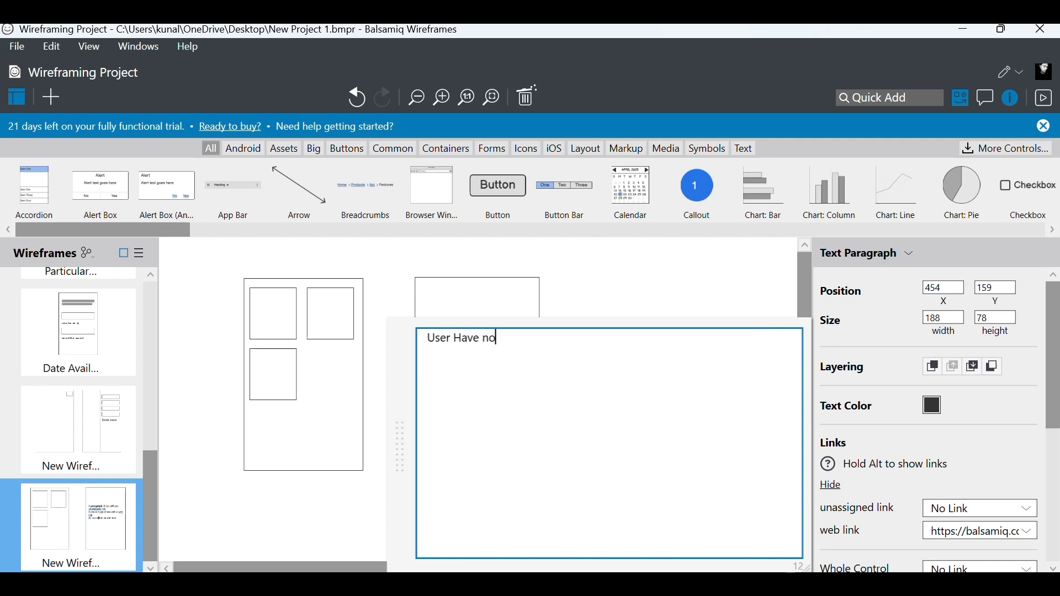
type("t issued any kind of book")
left_click(657, 300)
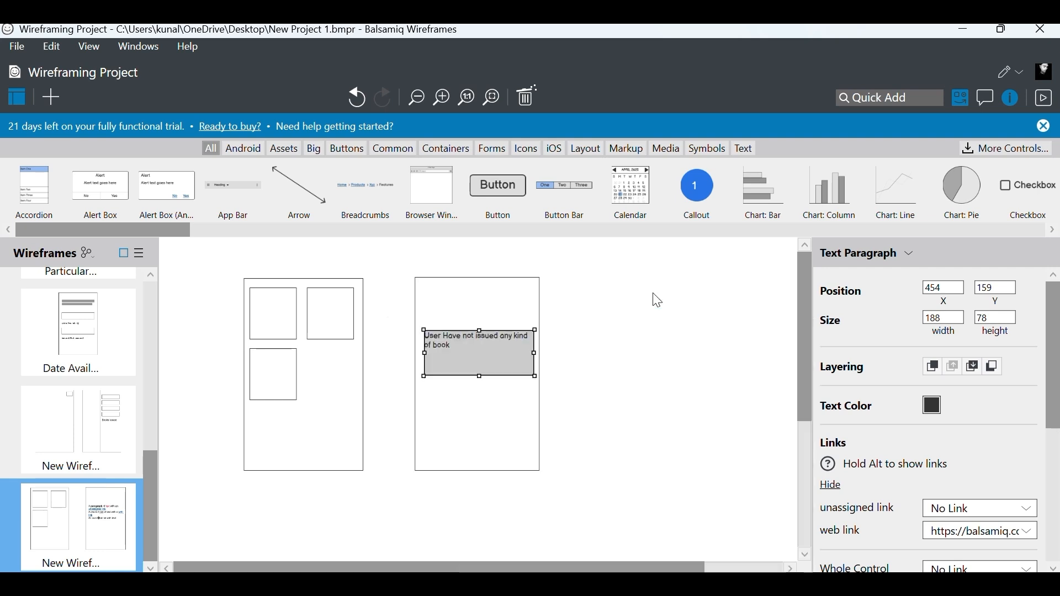
left_click(652, 292)
scroll(577, 323, "down", 2)
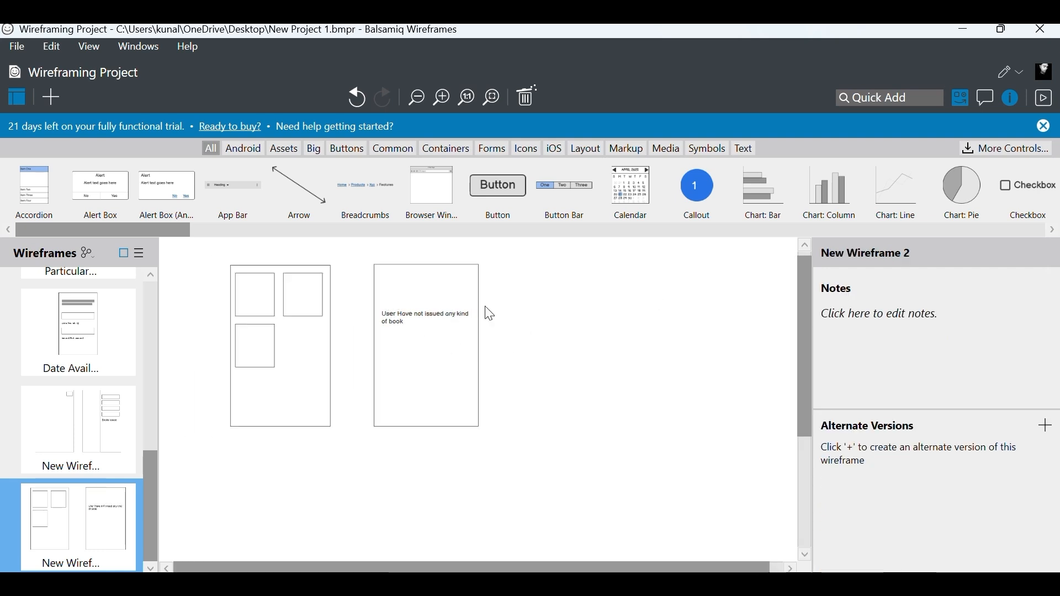
left_click(445, 323)
scroll(446, 322, "down", 1)
left_click(246, 265)
scroll(249, 276, "up", 2)
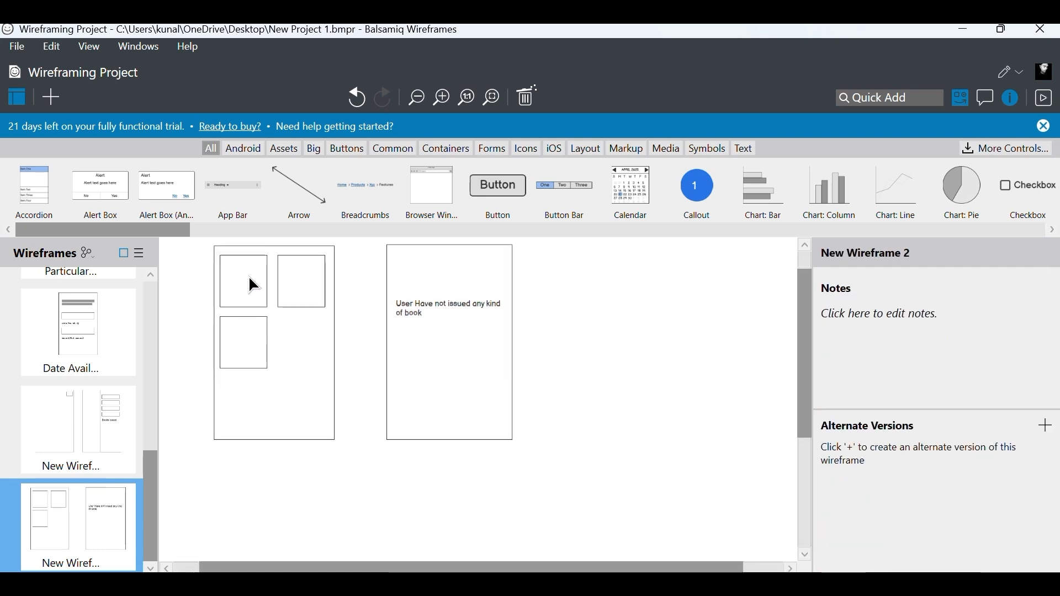
left_click(244, 329)
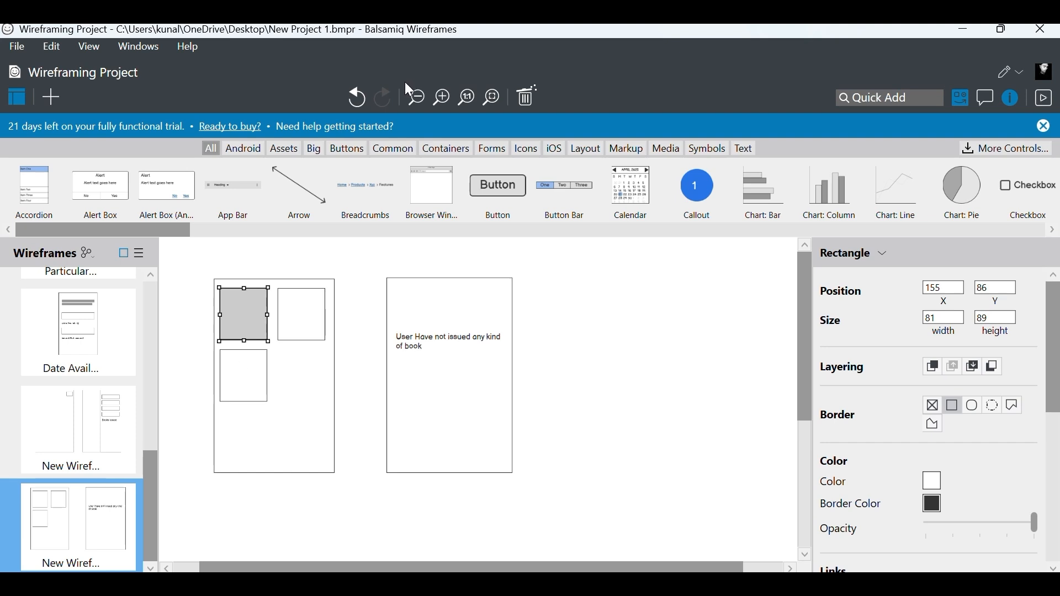
- Create another wireframe and add an empty phone frame to it
left_click(51, 97)
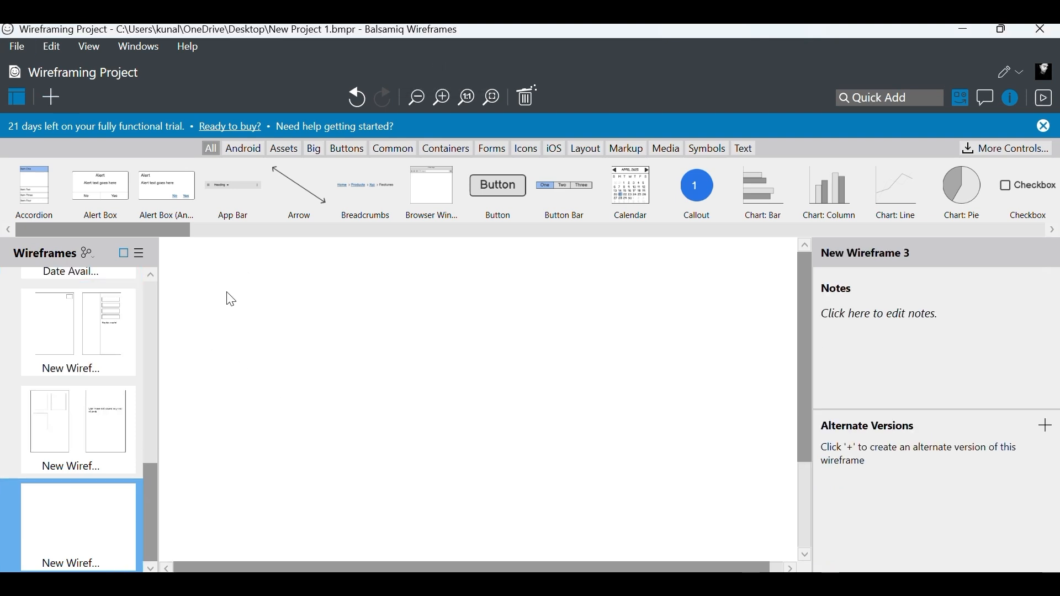
key("r")
left_click_drag(217, 265, 376, 511)
left_click_drag(295, 350, 357, 381)
scroll(357, 381, "down", 1)
left_click(515, 367)
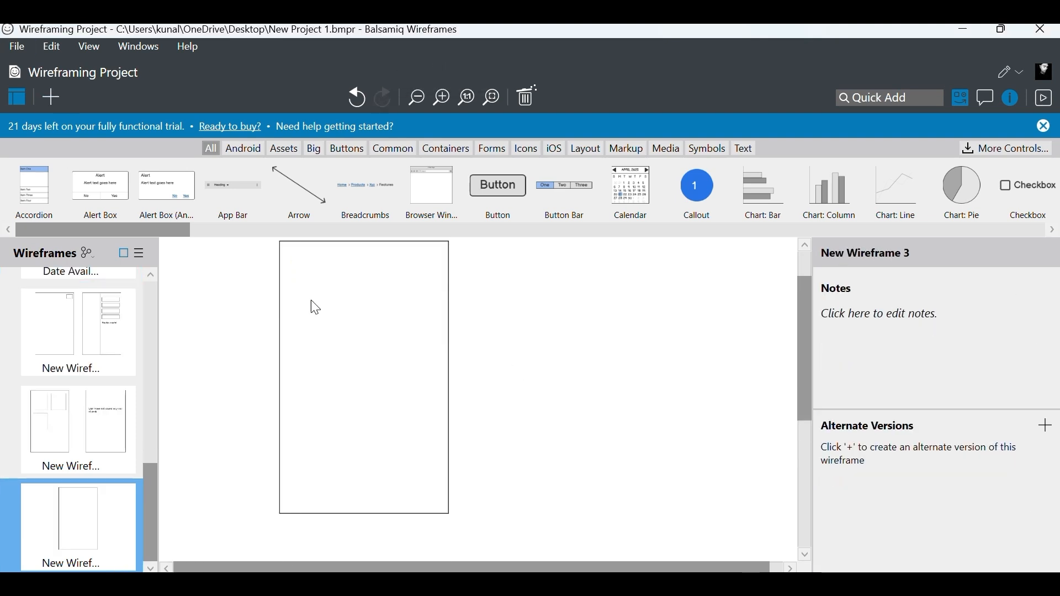
- Draw a rectangle in the frame and shrink it to a small, nearly square box in the frame's upper-left corner
key("r")
left_click_drag(330, 263, 428, 411)
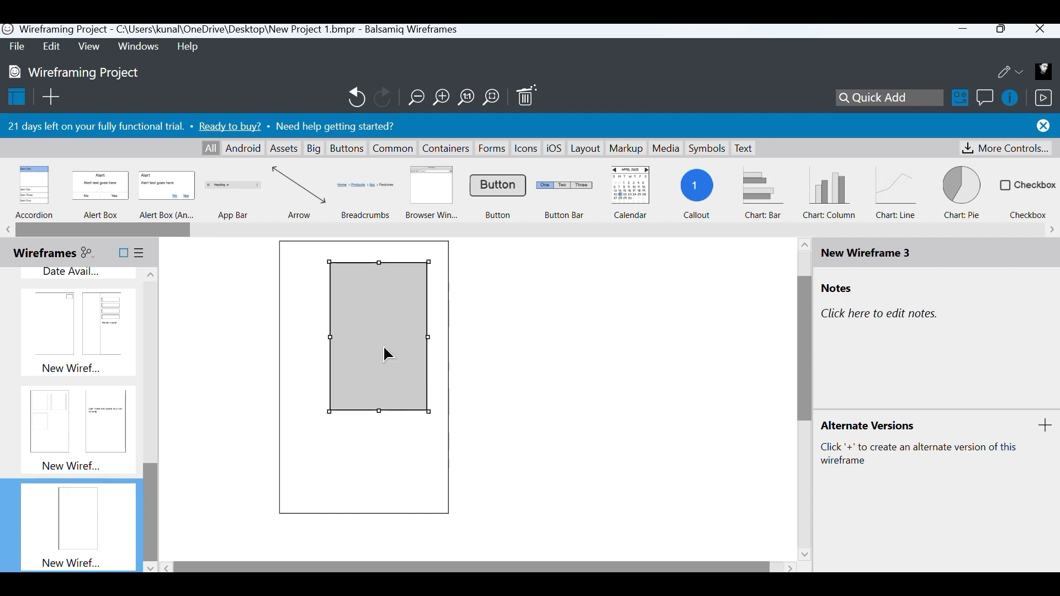
left_click_drag(383, 345, 335, 329)
left_click_drag(335, 395, 343, 332)
left_click_drag(386, 294, 362, 290)
key("ctrl+z")
left_click(364, 297)
left_click_drag(362, 334, 353, 318)
left_click(504, 357)
- Draw a wide rectangle about 180 × 33 below the nearly square box
key("r")
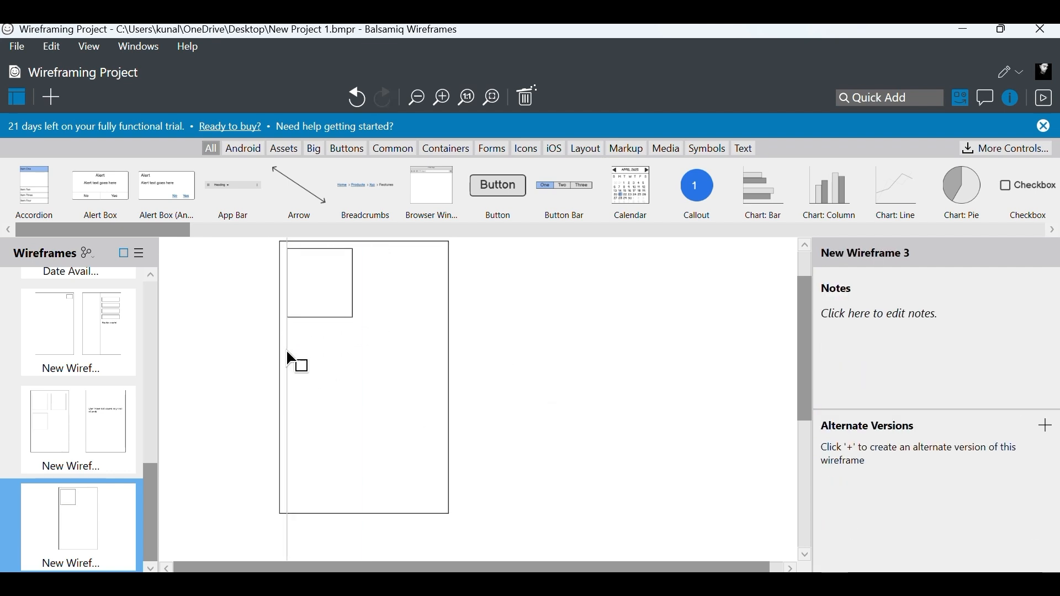
left_click_drag(287, 338, 439, 368)
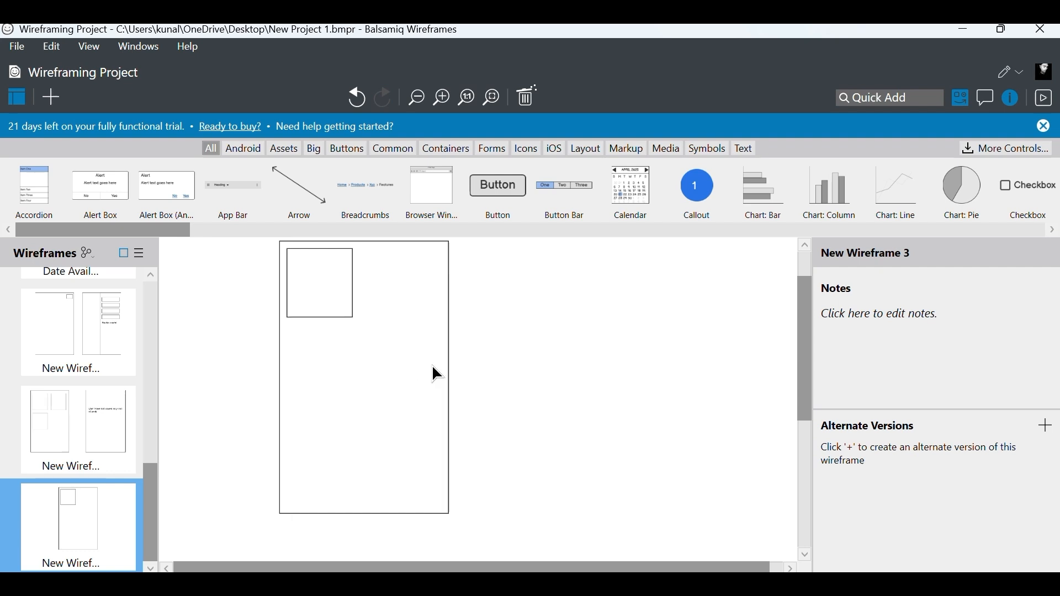
key("r")
left_click_drag(303, 349, 450, 389)
mouse_move(359, 373)
left_mouse_down()
mouse_move(344, 351)
mouse_move(374, 355)
left_mouse_up()
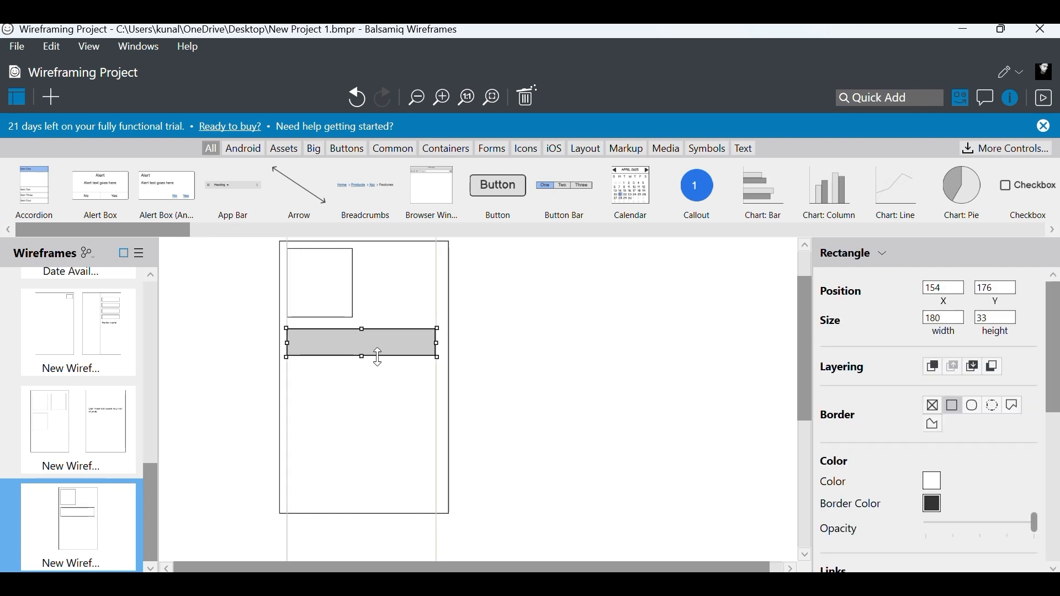
left_click(526, 365)
- Add a second wide rectangle below the first one and match its width to it
key("r")
mouse_move(288, 378)
left_mouse_down()
mouse_move(424, 413)
mouse_move(438, 403)
left_mouse_up()
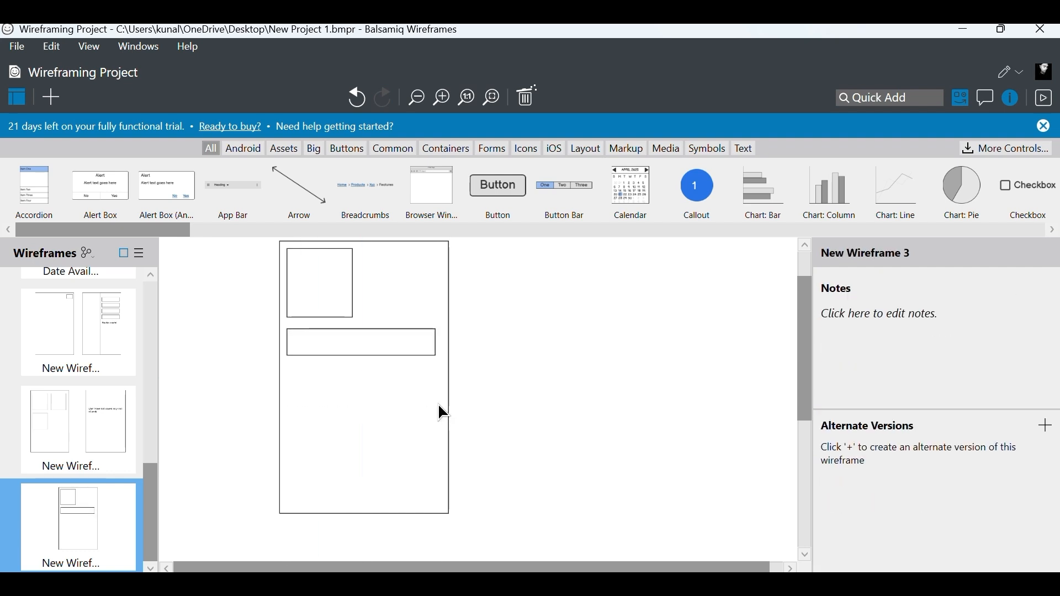
key("r")
left_click_drag(537, 303, 707, 341)
left_click_drag(610, 321, 361, 389)
left_click_drag(456, 409, 435, 400)
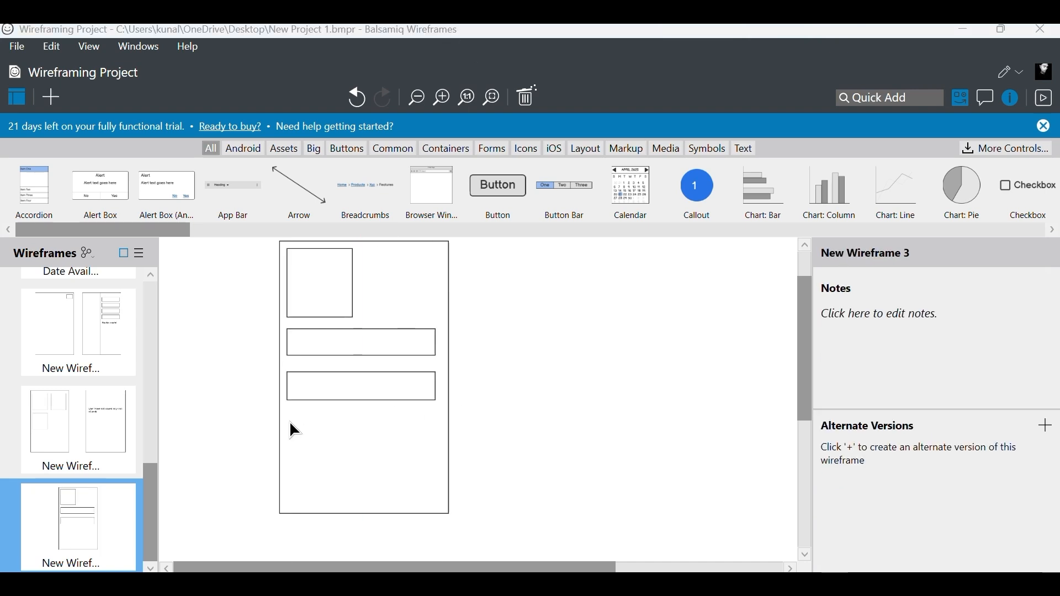
- Add a third wide rectangle beneath the other two, narrowing it to their width and making it slightly taller
key("r")
mouse_move(520, 314)
left_mouse_down()
mouse_move(574, 396)
mouse_move(679, 367)
left_mouse_up()
mouse_move(589, 335)
left_mouse_down()
mouse_move(357, 438)
mouse_move(368, 445)
left_mouse_up()
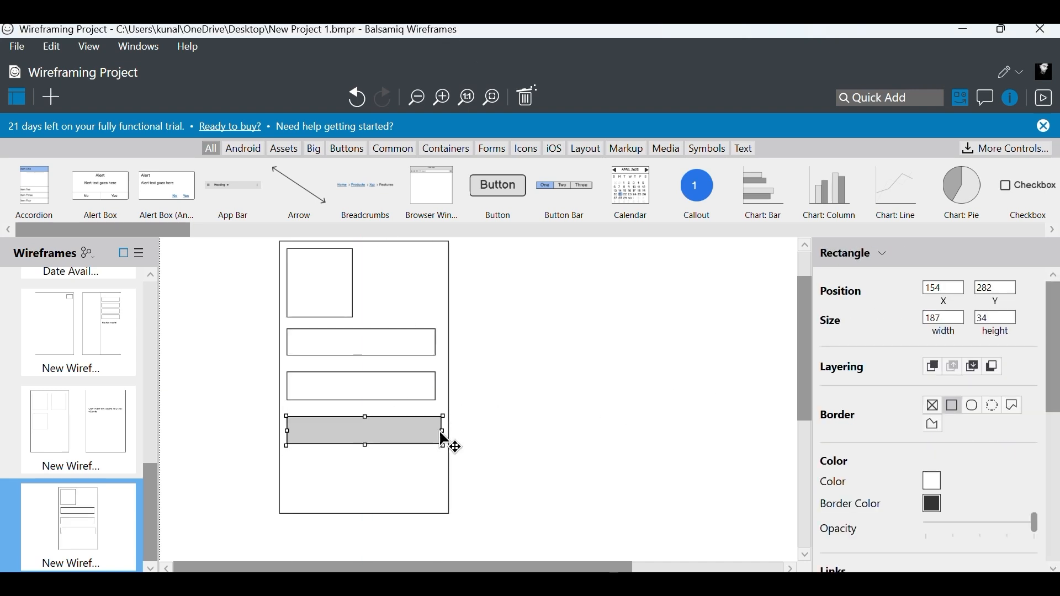
left_click_drag(442, 433, 435, 432)
left_click_drag(364, 445, 372, 448)
left_click(558, 381)
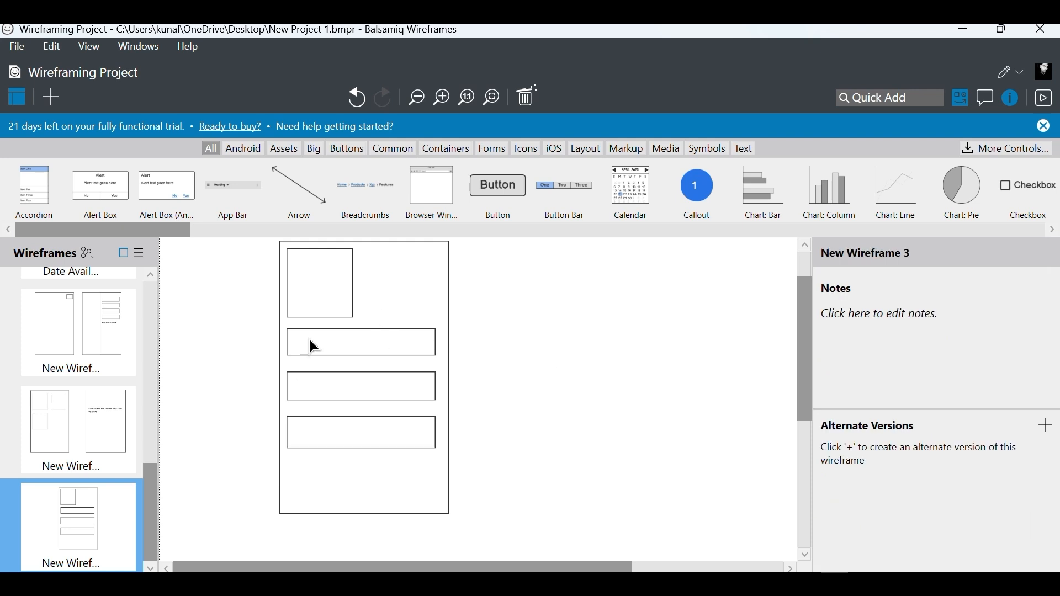
key("ctrl+minus")
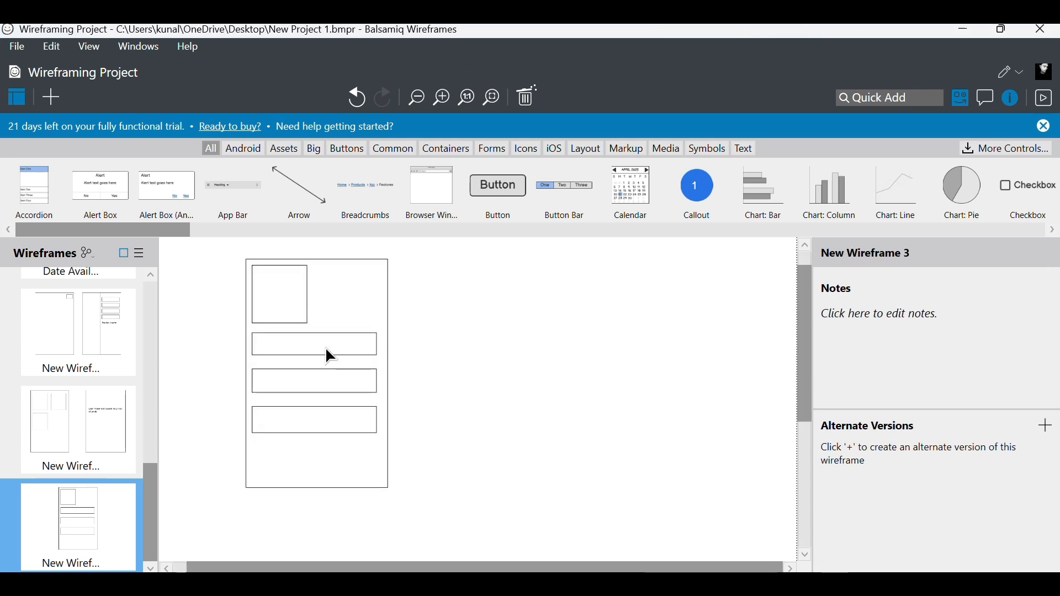
left_click(327, 351)
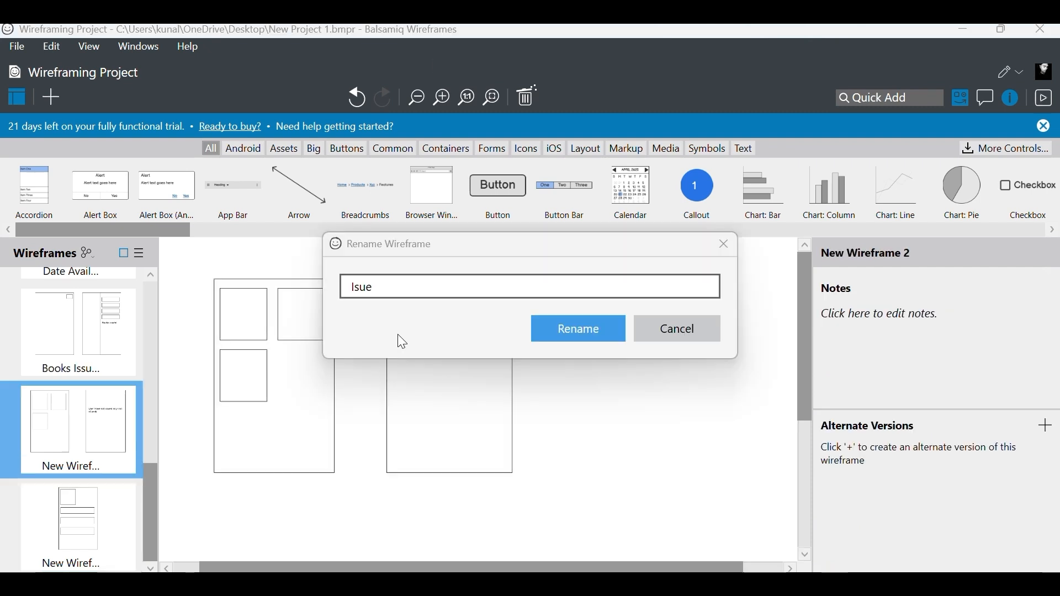
- Rename the wireframe with the three book boxes as "Issued or not issued Books"
key("BackSpace")
type("Issued or not issued Books")
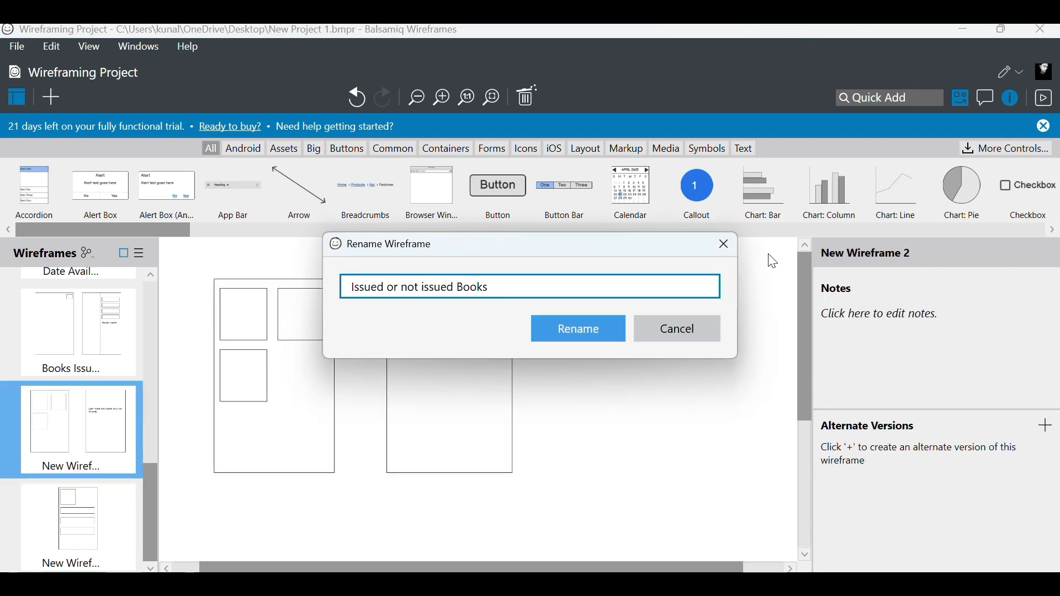
key("Return")
- Rename the last wireframe, with the box and three wide rectangles, as "Return date and days left"
left_click(100, 533)
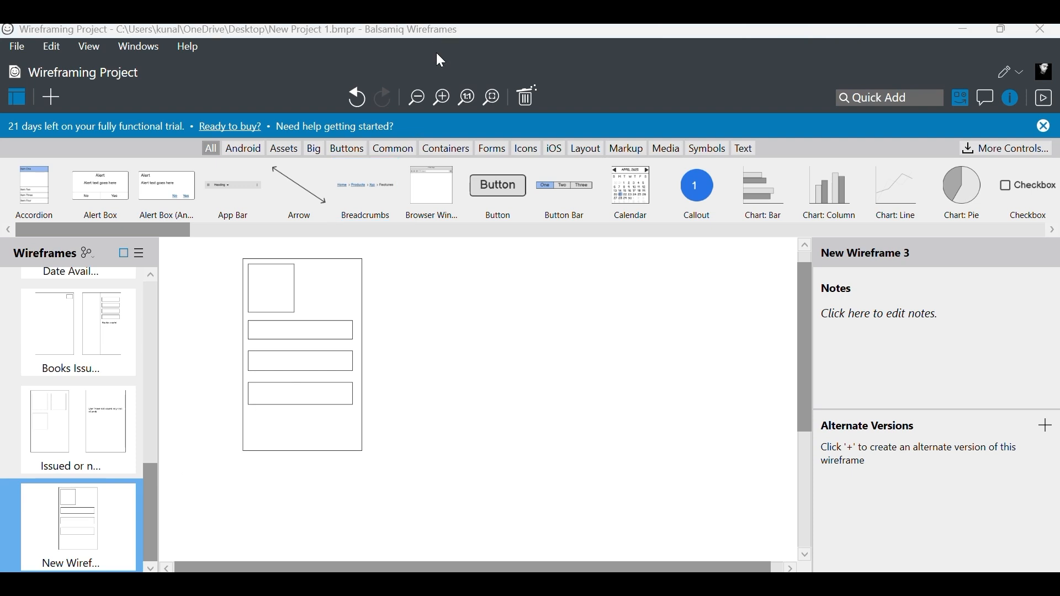
double_click(99, 533)
type("Return date and ")
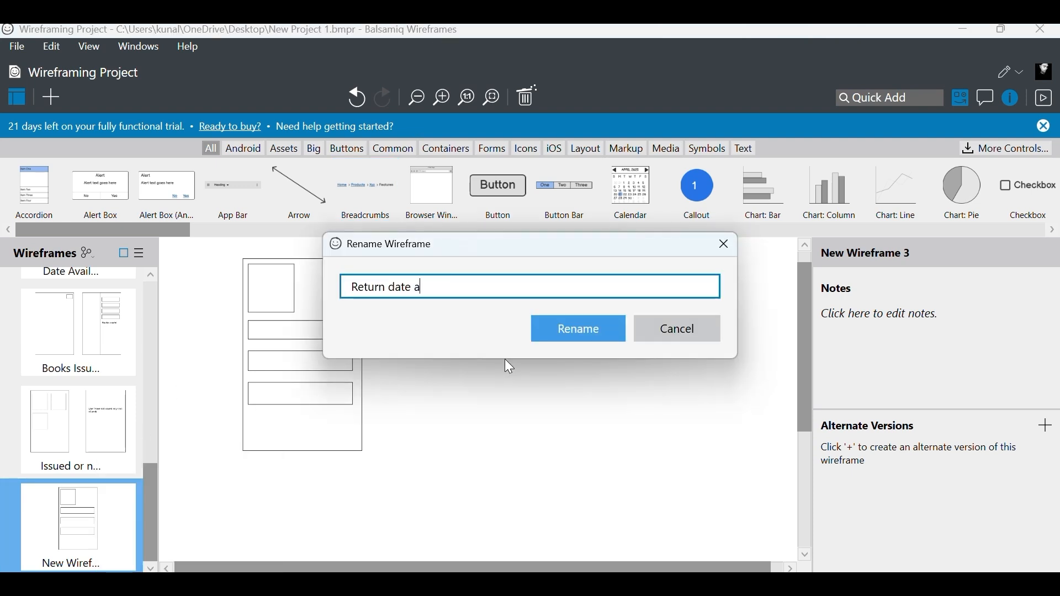
type("days left")
key("Return")
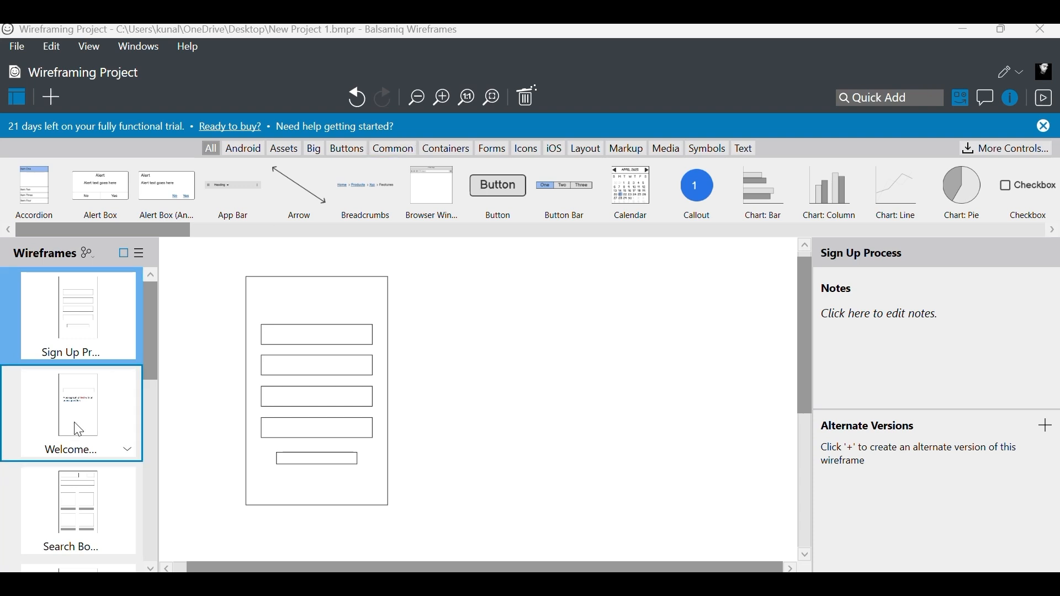
- Review the finished wireframes one after another, from the welcome page through Return date and days left, and reopen Sign Up Process
left_click(105, 419)
scroll(104, 438, "down", 1)
left_click(105, 438)
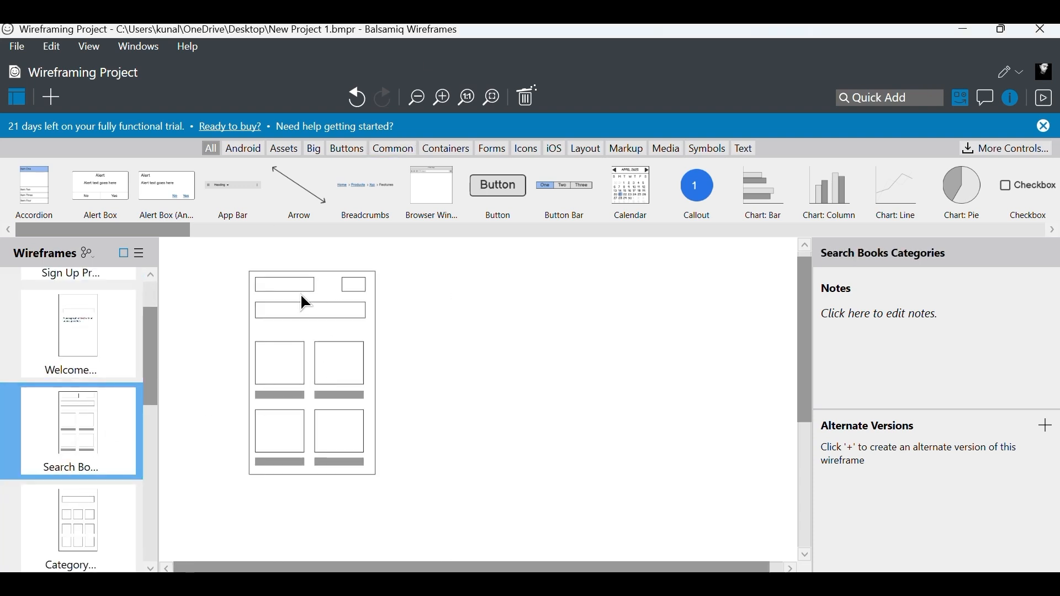
scroll(73, 461, "down", 1)
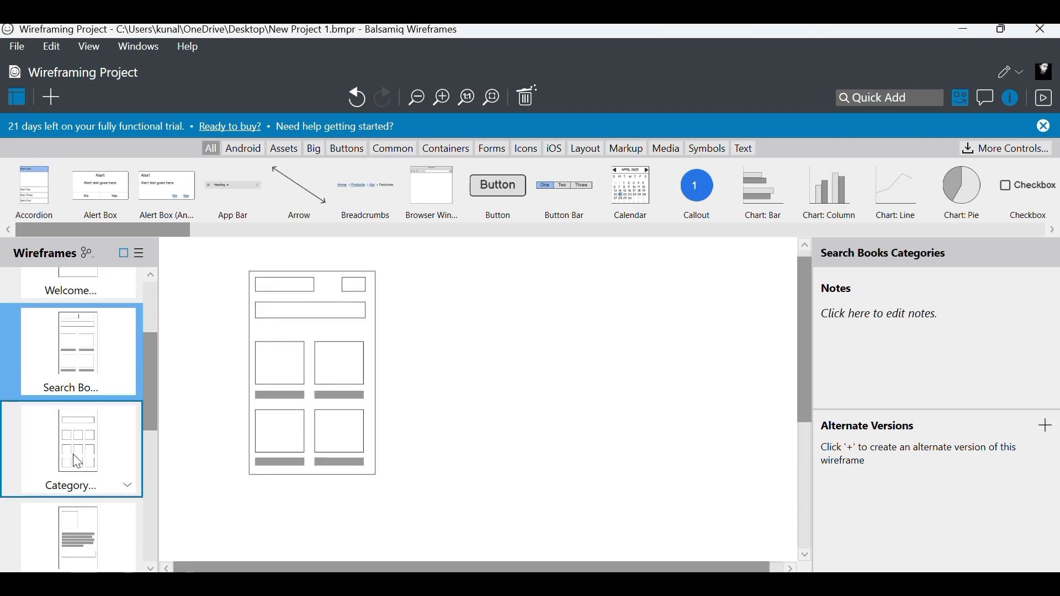
left_click(101, 452)
scroll(80, 382, "down", 1)
left_click(80, 382)
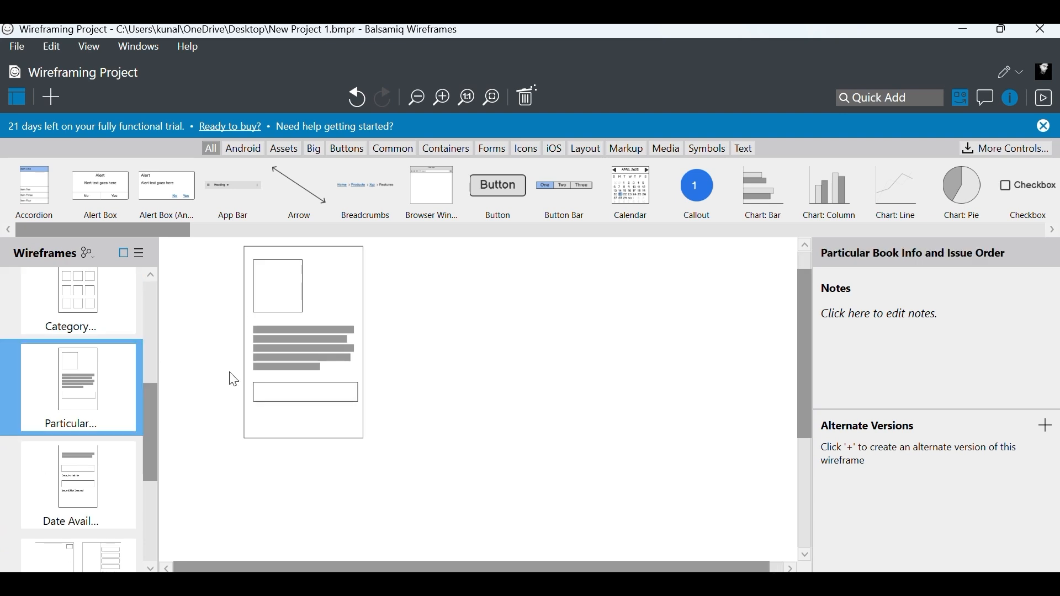
scroll(309, 390, "down", 1)
left_click(105, 469)
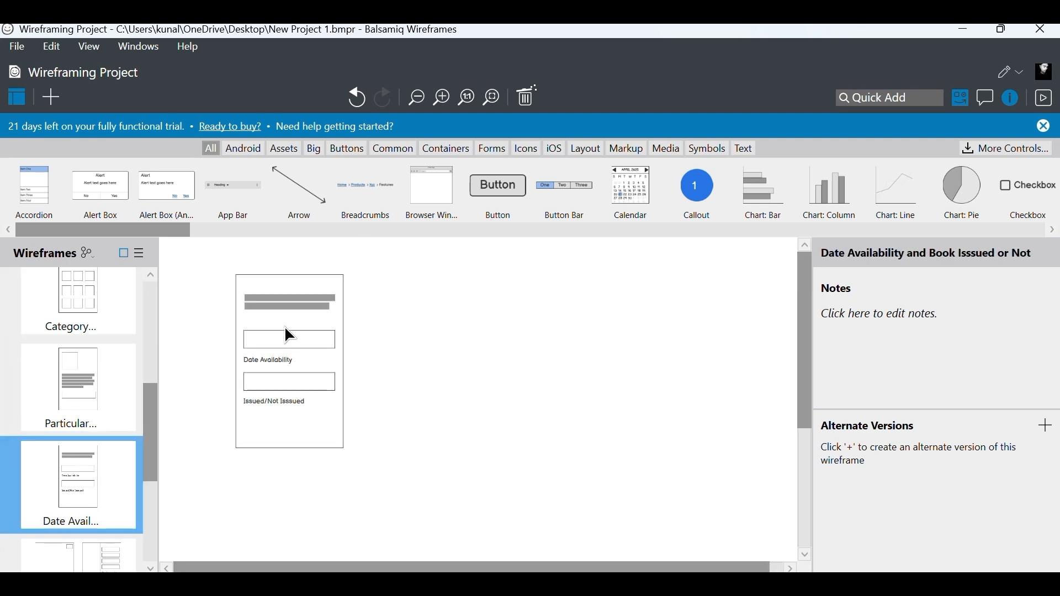
scroll(77, 417, "down", 3)
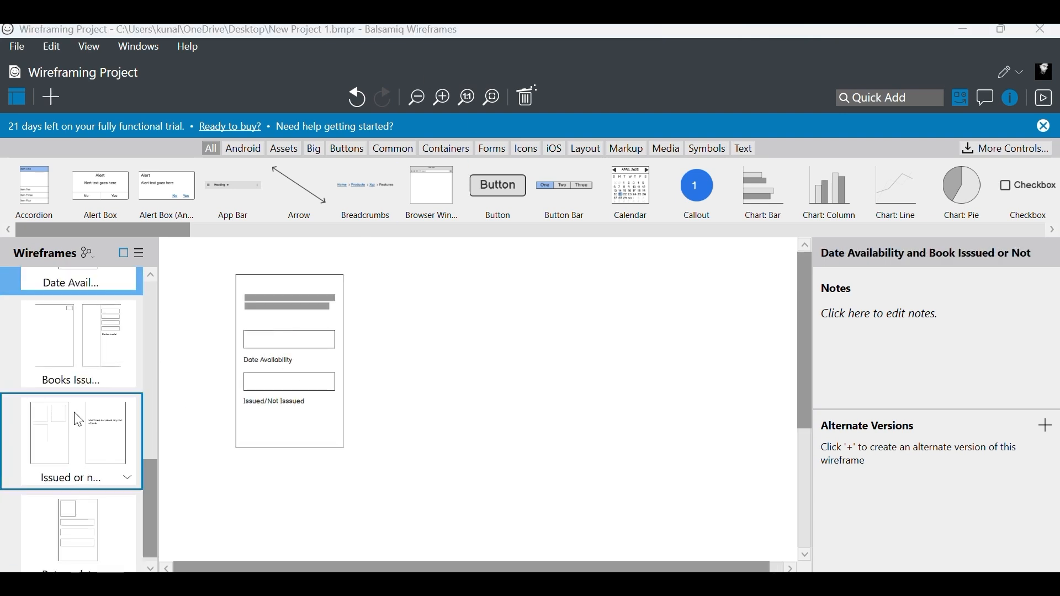
left_click(88, 354)
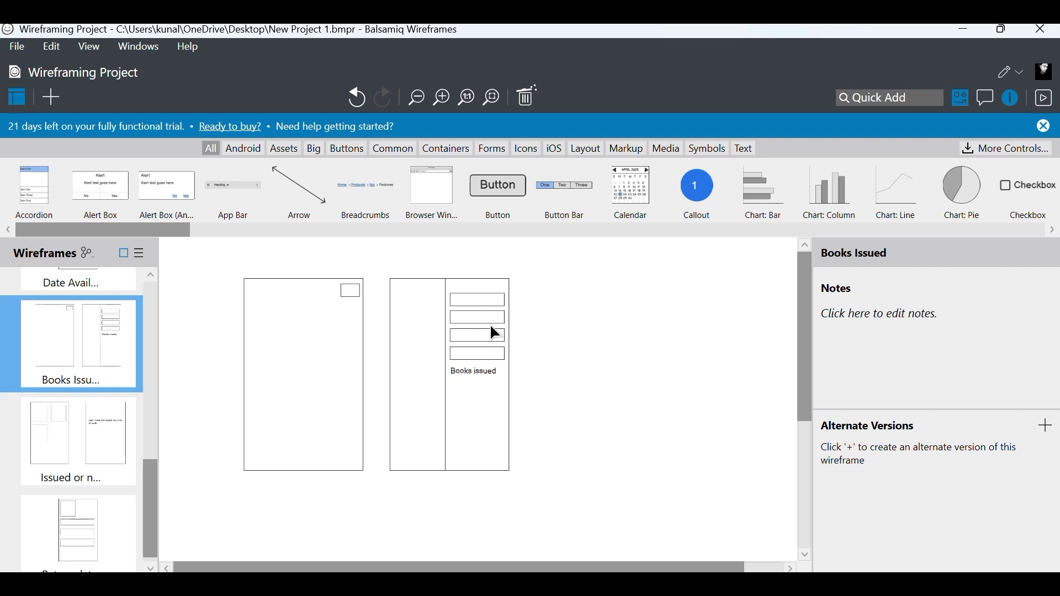
left_click(99, 441)
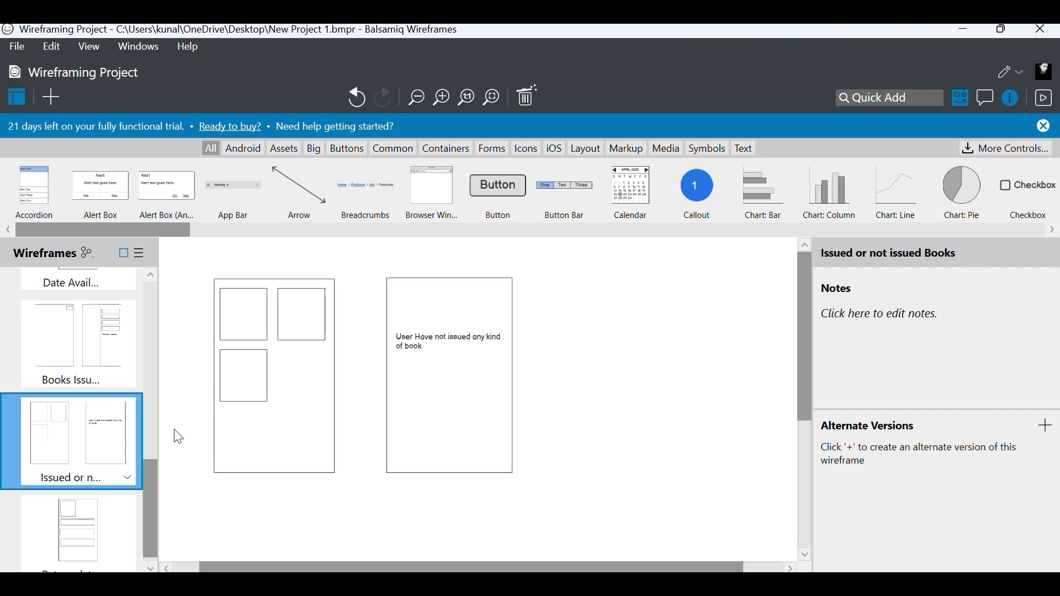
key("Down")
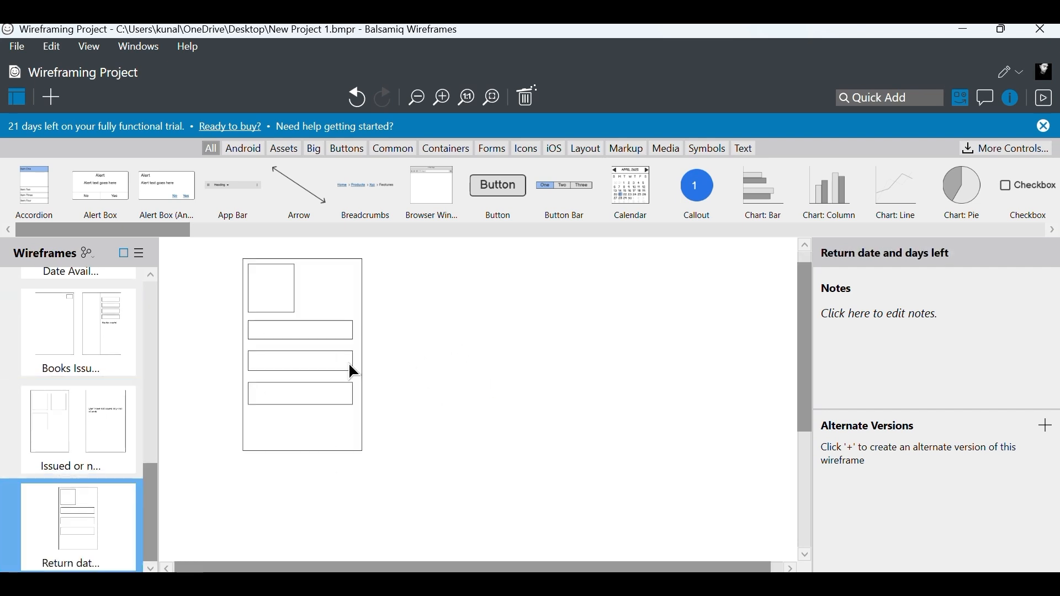
key("Up")
key("Down")
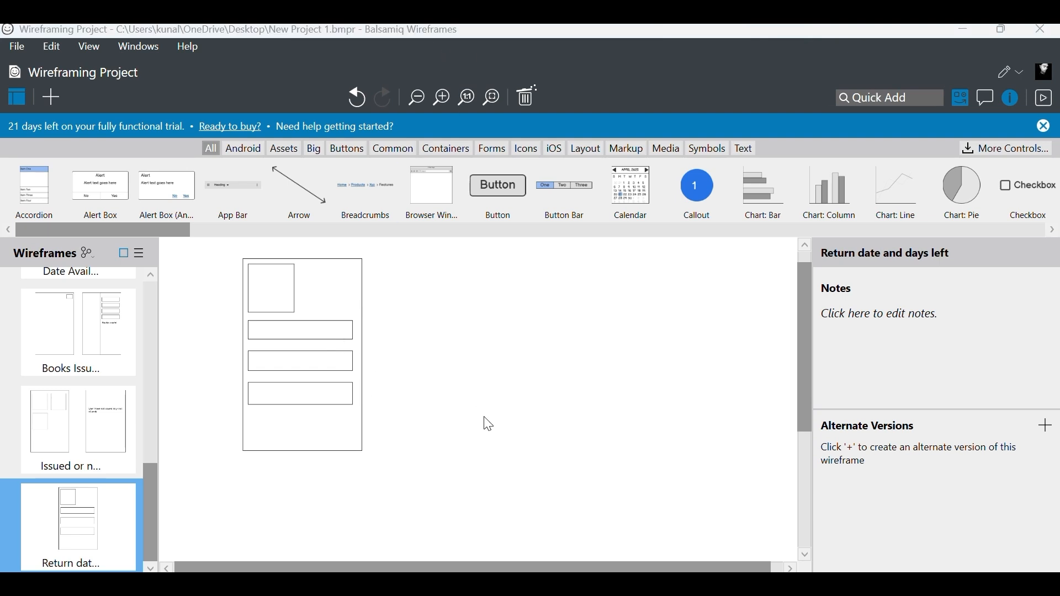
scroll(40, 360, "up", 8)
left_click(66, 321)
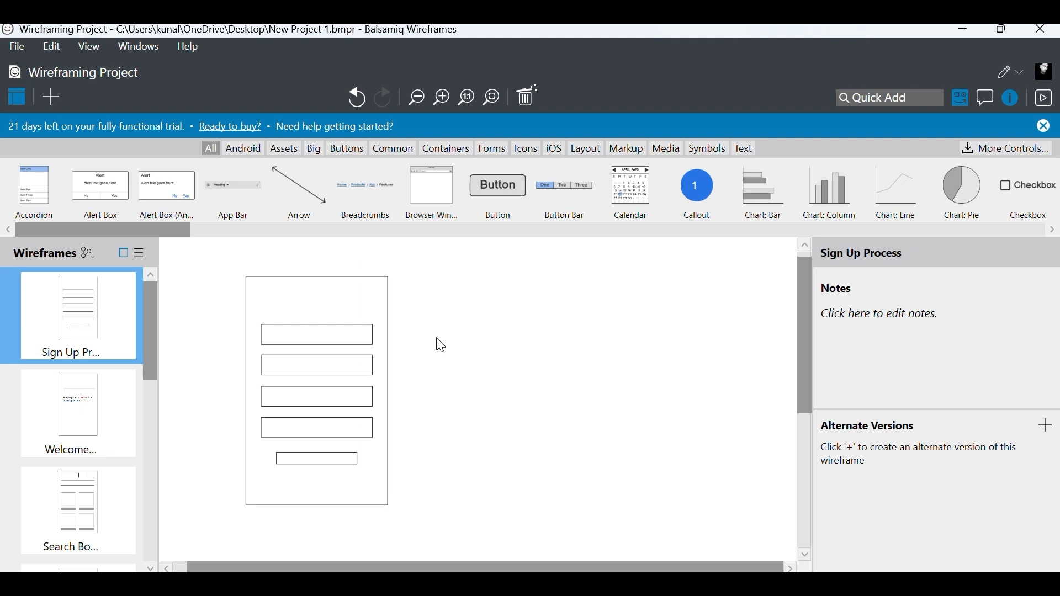